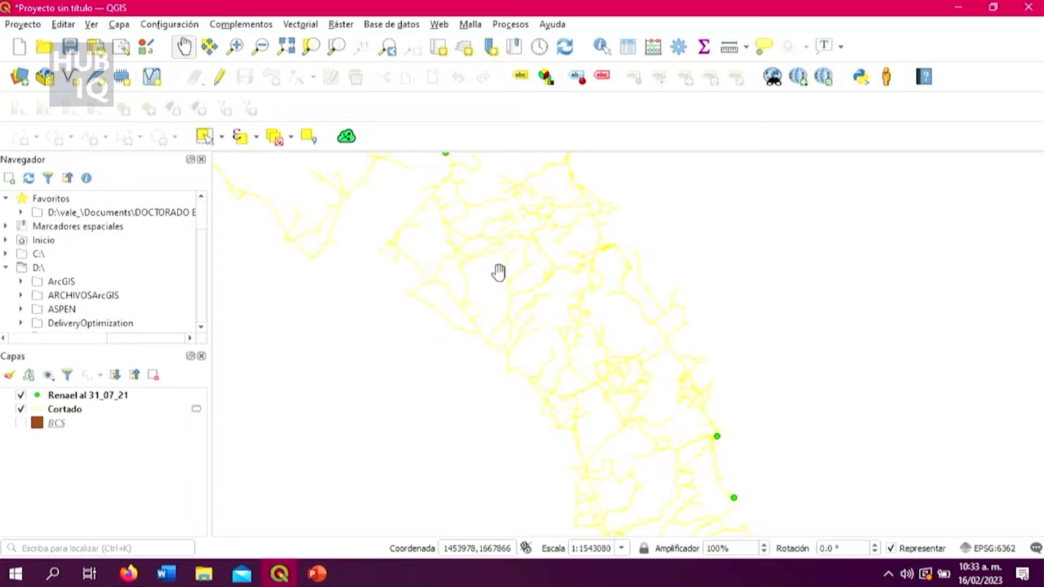
scroll(499, 272, down, 1)
Examine the Cortado road network and the Renael al 31_07_21 points across the peninsula and the rest of the country.
scroll(498, 272, up, 1)
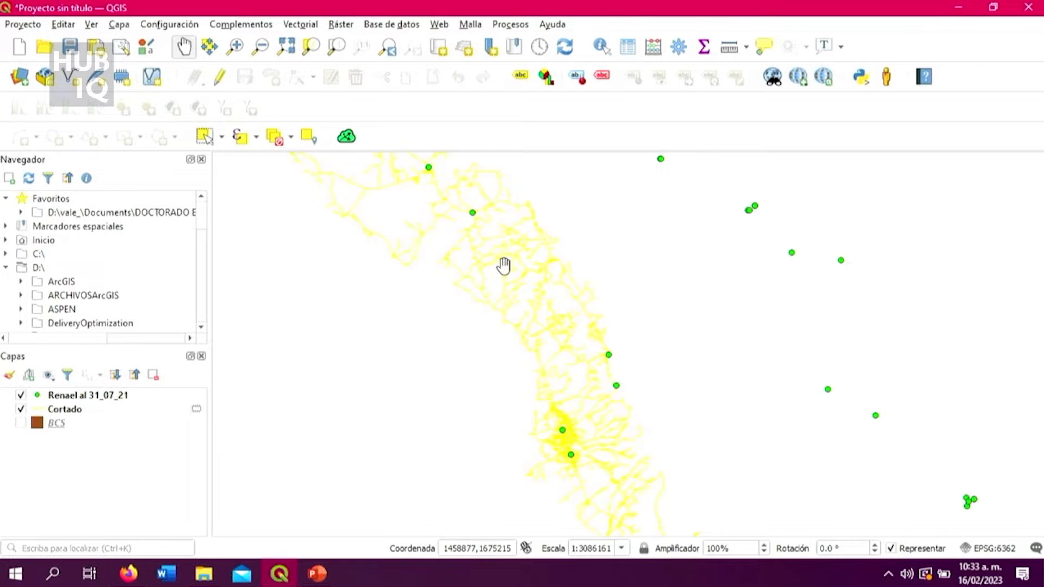
scroll(503, 268, down, 1)
scroll(506, 270, up, 1)
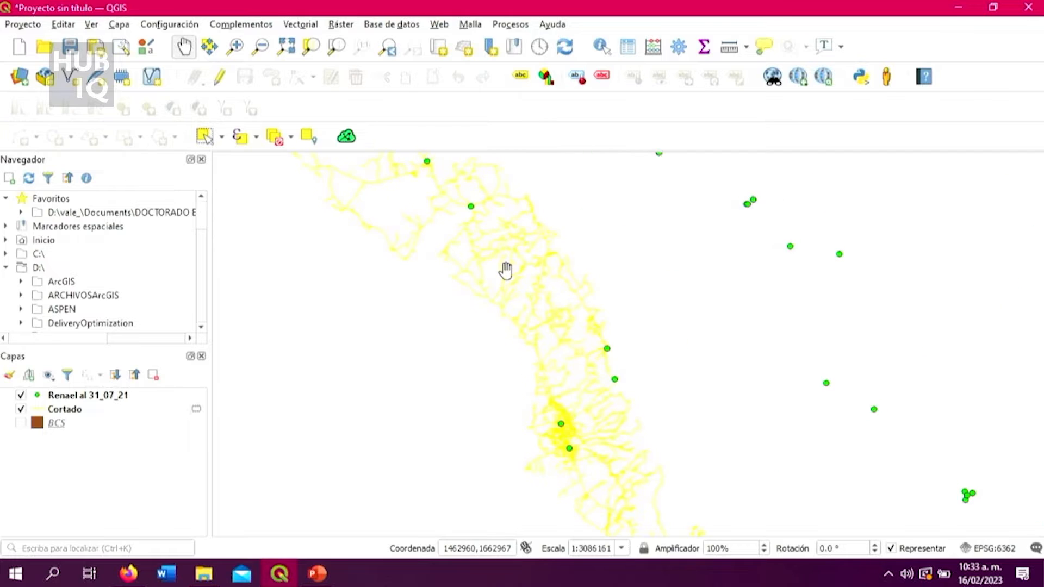
scroll(505, 270, down, 1)
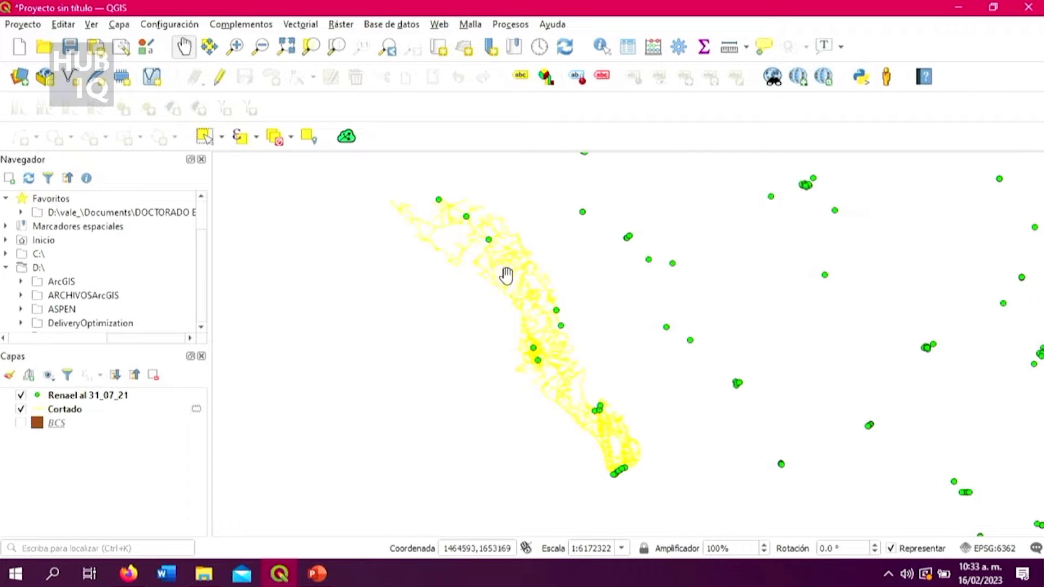
scroll(506, 276, down, 1)
scroll(506, 275, up, 1)
scroll(506, 276, down, 1)
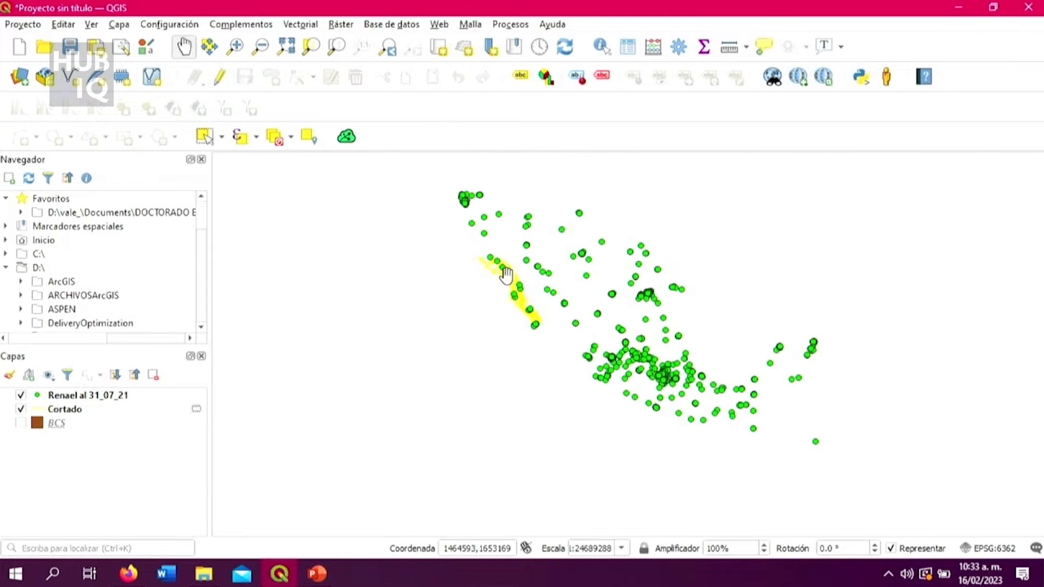
scroll(522, 289, up, 1)
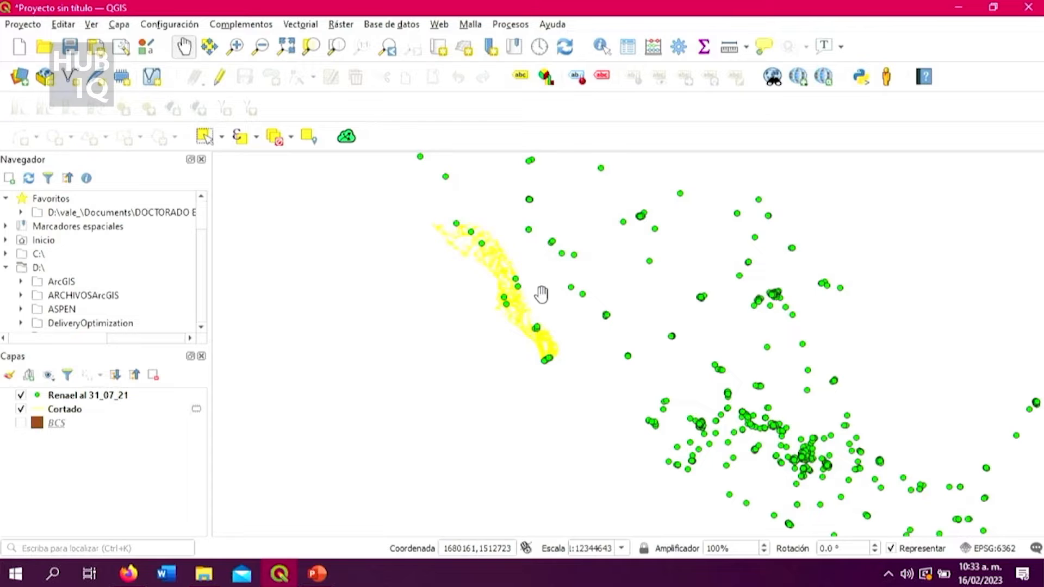
scroll(537, 296, up, 1)
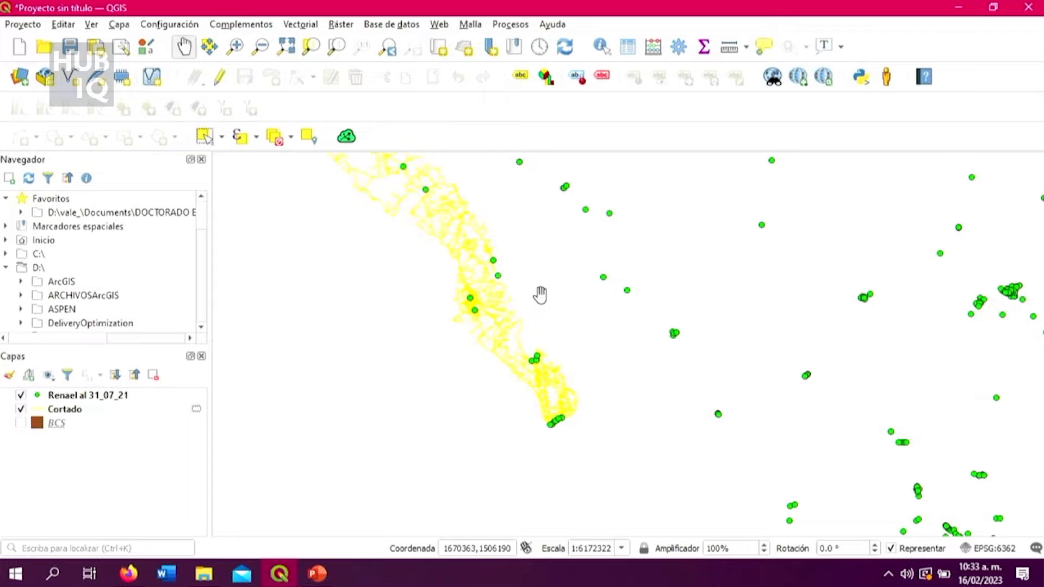
scroll(538, 296, down, 1)
scroll(531, 298, up, 1)
scroll(496, 306, up, 1)
scroll(495, 305, up, 1)
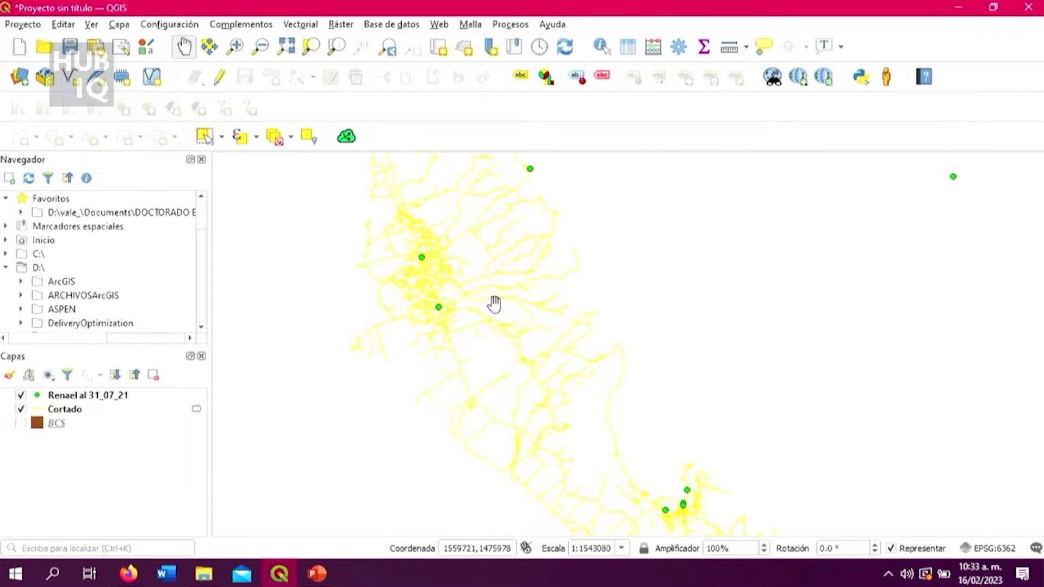
scroll(477, 305, up, 1)
scroll(476, 304, down, 2)
scroll(461, 220, up, 1)
scroll(466, 228, up, 1)
scroll(475, 263, down, 1)
scroll(466, 218, down, 4)
scroll(471, 239, up, 2)
drag(468, 240, 503, 293)
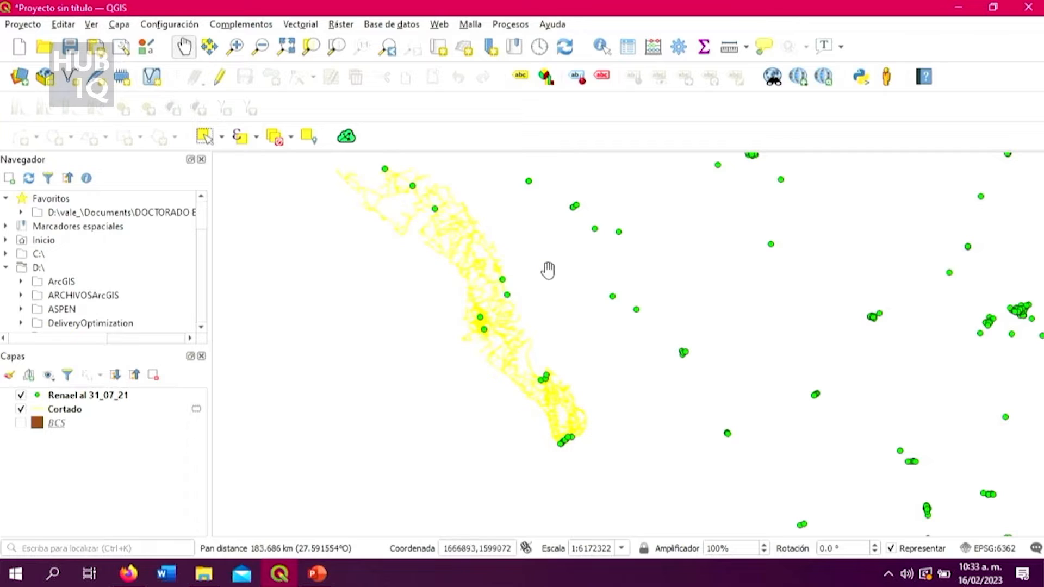
scroll(538, 275, up, 1)
scroll(538, 275, down, 1)
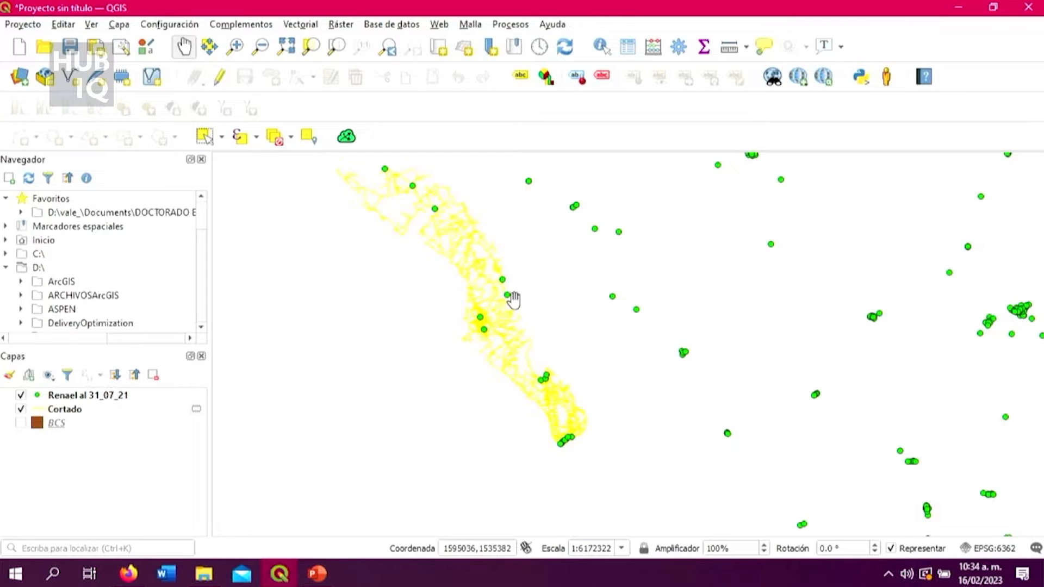
scroll(483, 326, up, 2)
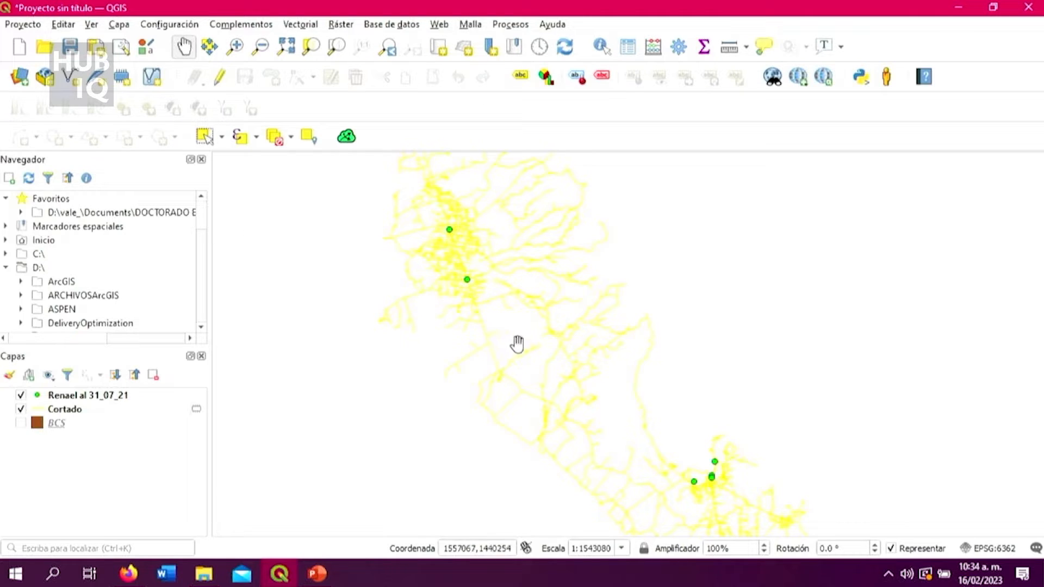
scroll(518, 344, down, 2)
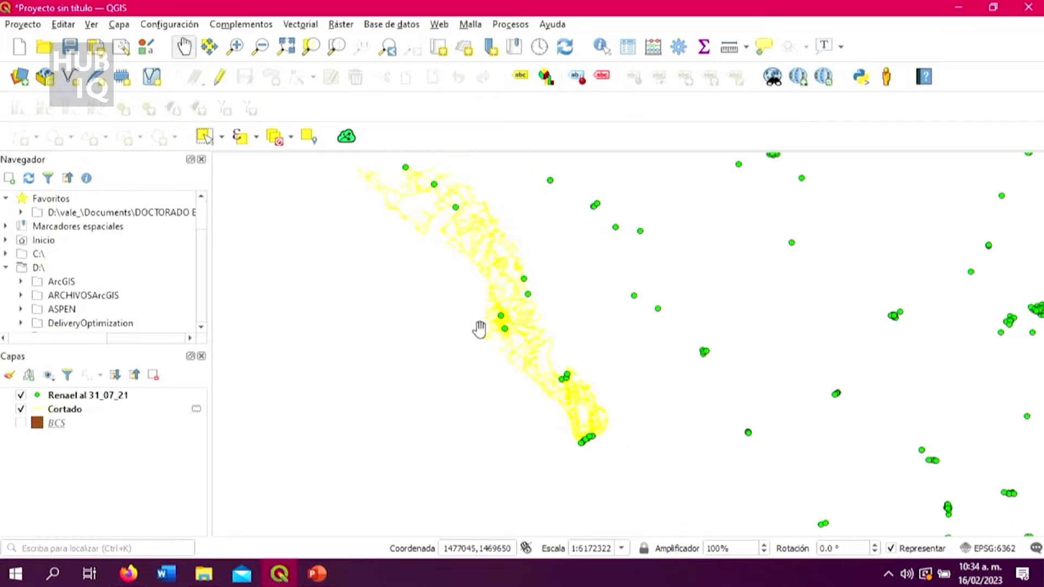
scroll(480, 332, up, 1)
scroll(512, 319, down, 1)
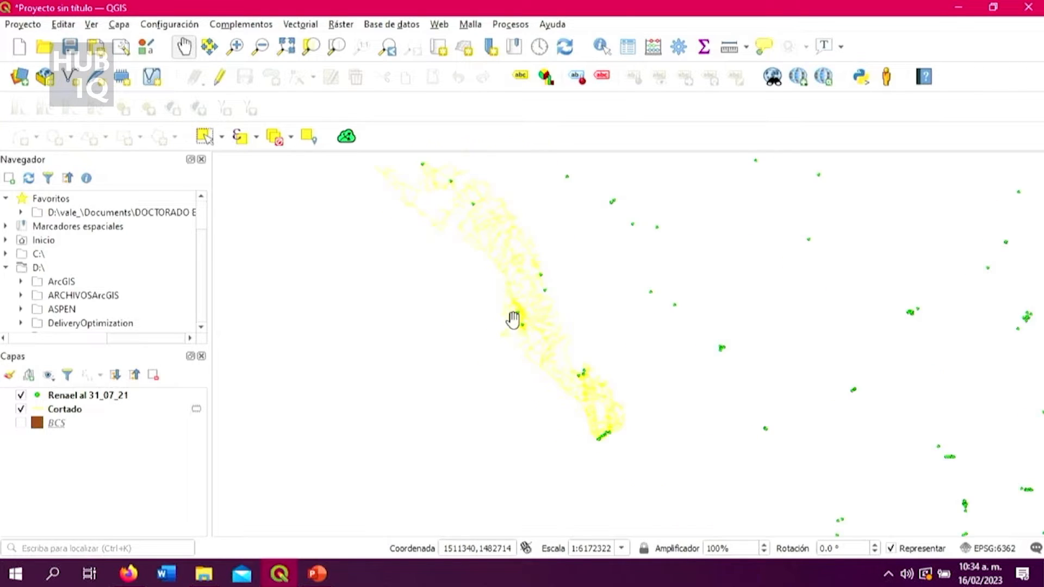
scroll(512, 319, up, 1)
scroll(513, 319, down, 2)
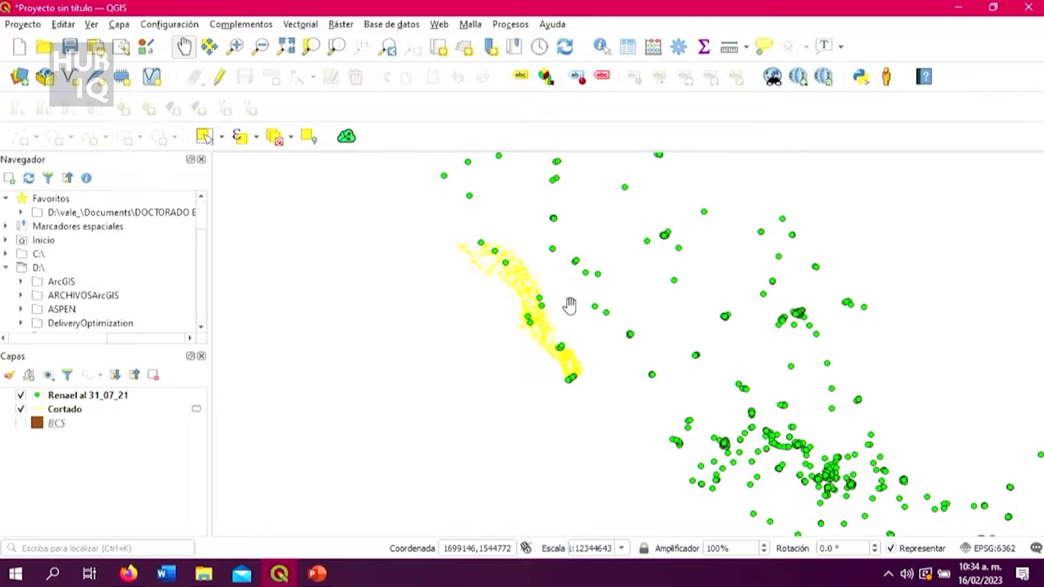
drag(569, 303, 540, 308)
scroll(542, 306, up, 1)
scroll(542, 306, down, 1)
scroll(589, 321, down, 1)
scroll(589, 319, up, 2)
scroll(589, 319, down, 1)
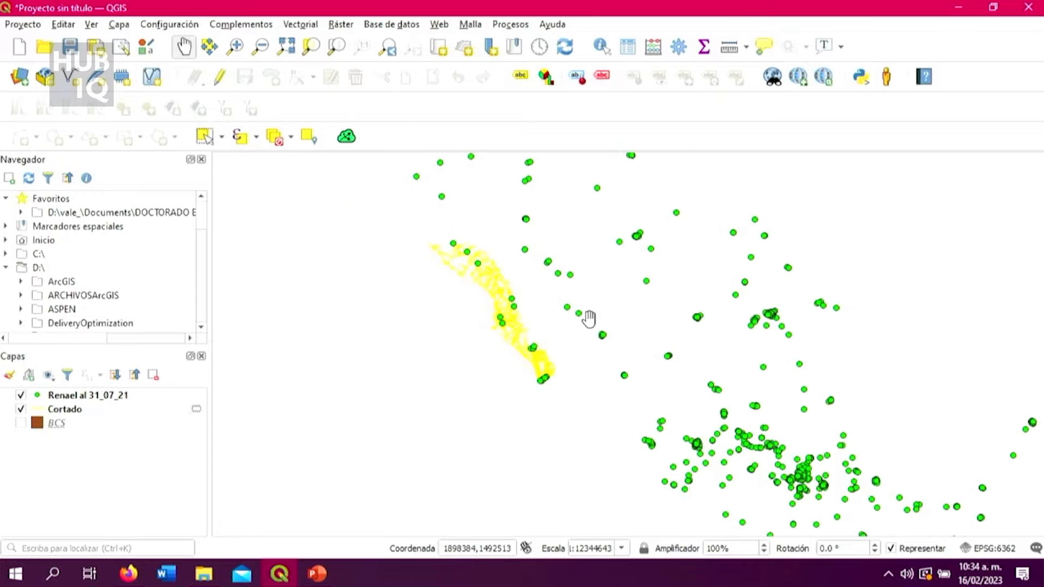
scroll(604, 324, down, 1)
scroll(605, 323, up, 1)
scroll(591, 326, up, 1)
scroll(637, 293, down, 2)
scroll(642, 296, up, 1)
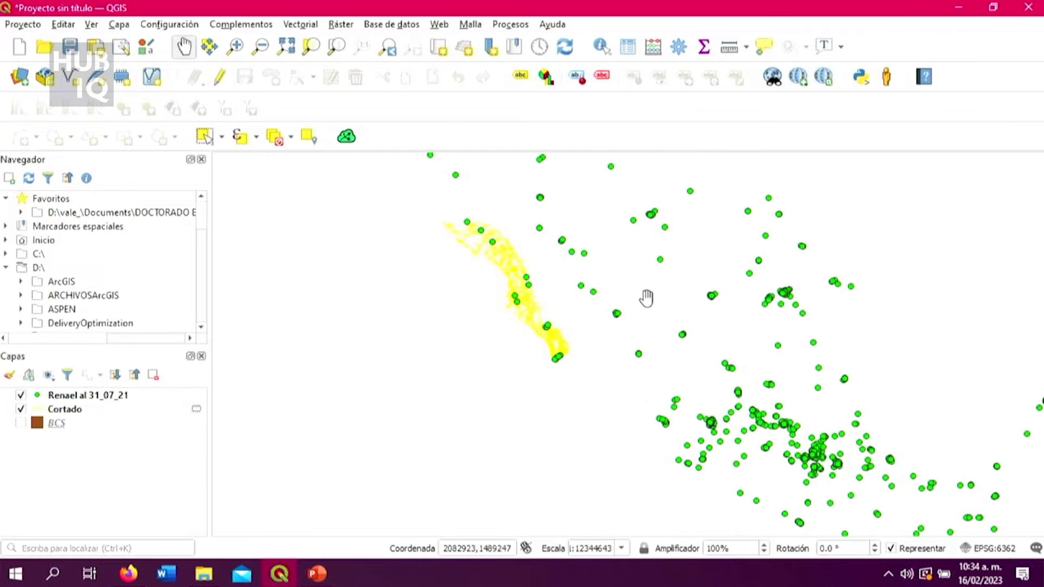
Review the Estado column in the attribute table of the Renael al 31_07_21 layer and close the table.
click(166, 397)
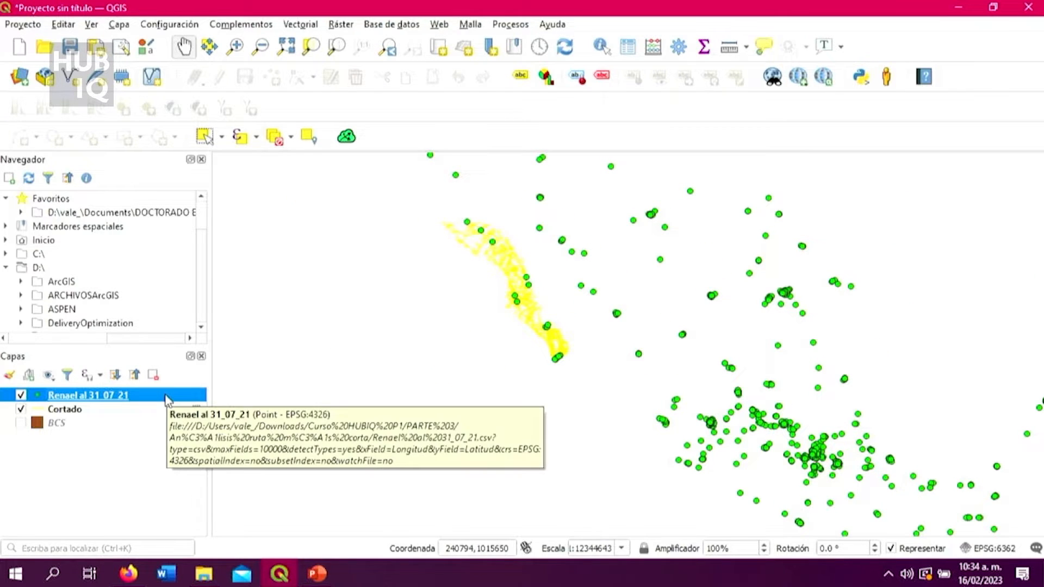
right_click(169, 401)
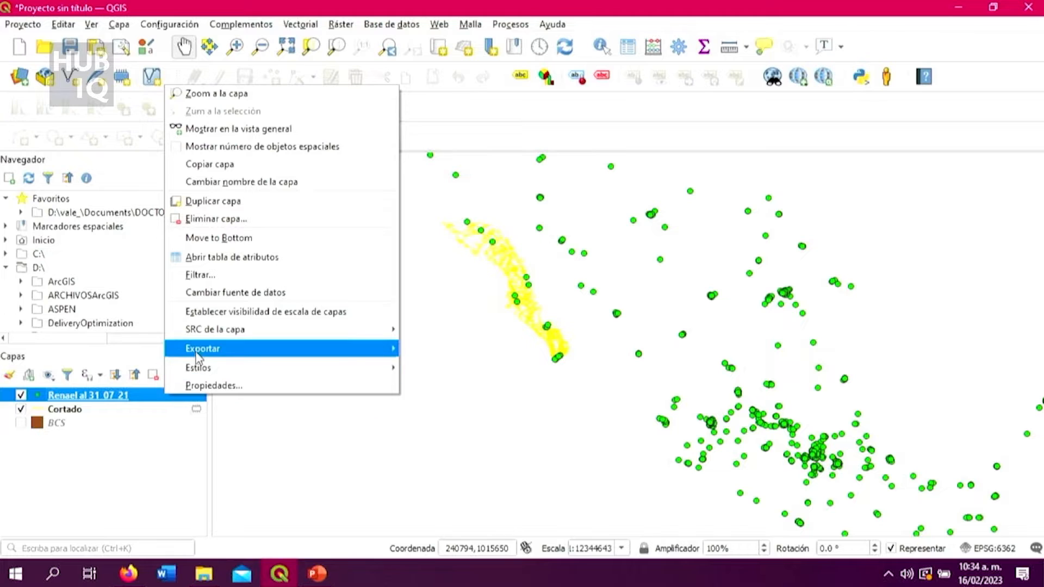
click(271, 260)
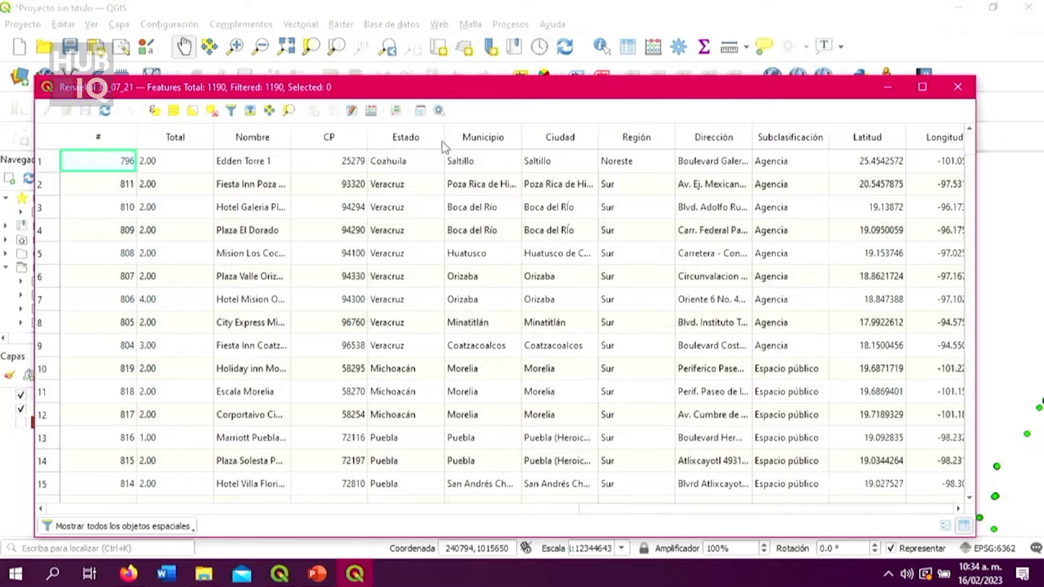
scroll(432, 157, down, 3)
scroll(432, 172, down, 3)
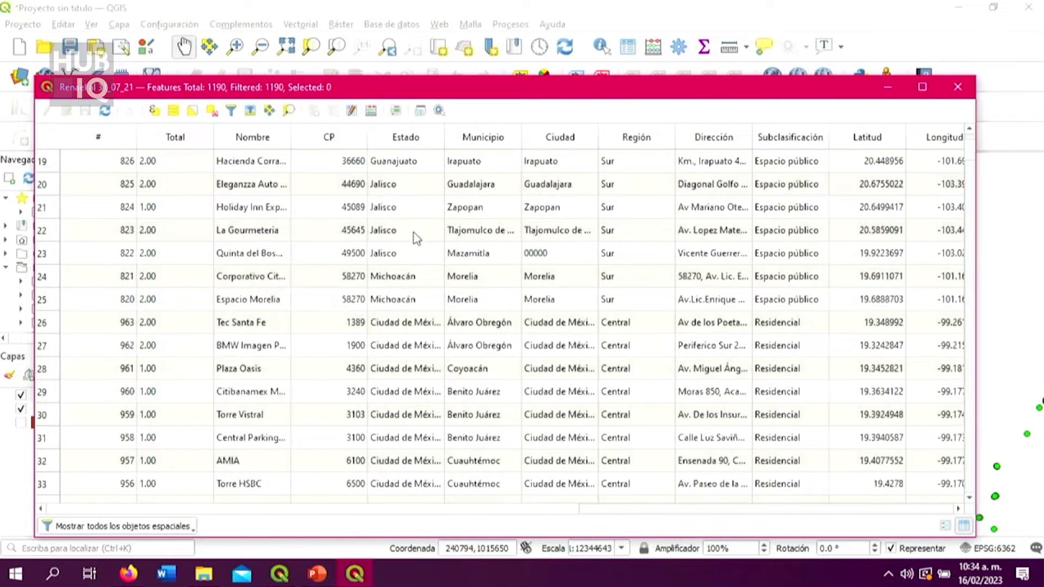
scroll(419, 225, up, 6)
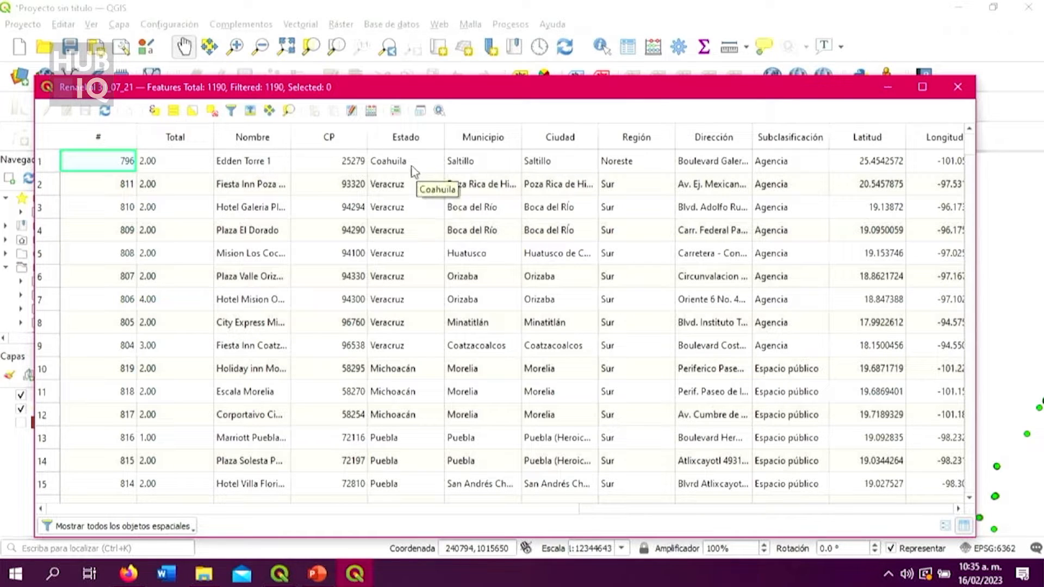
scroll(424, 200, down, 1)
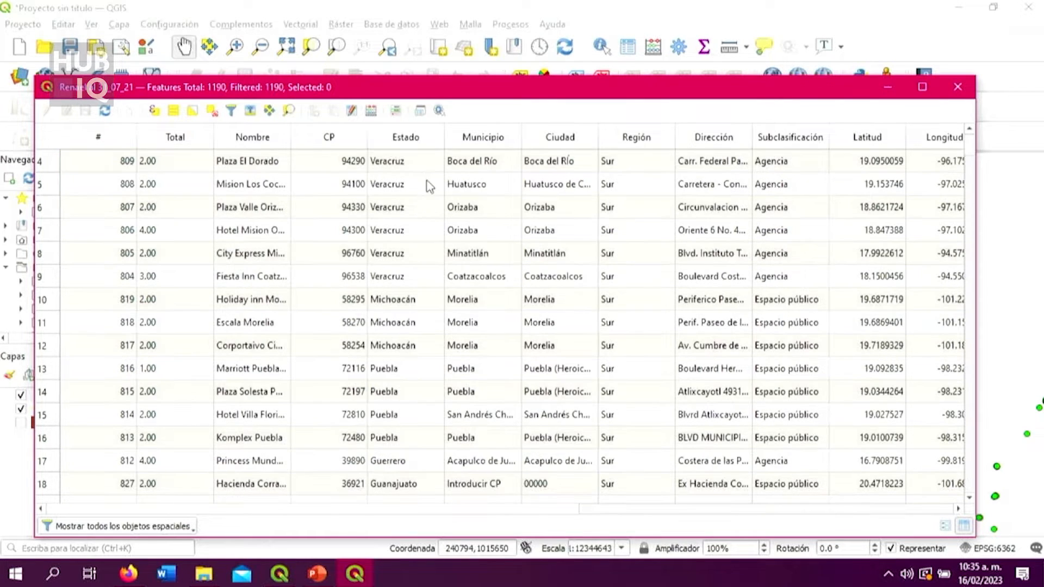
click(958, 87)
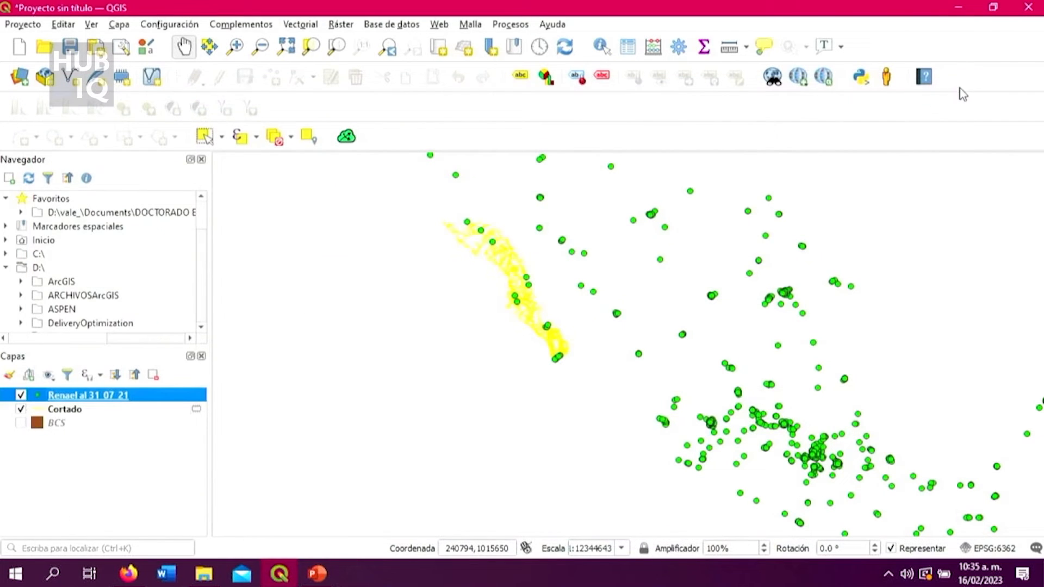
Start a filter on the Renael al 31_07_21 layer with the Estado field and list all of the field's values.
right_click(173, 398)
click(225, 277)
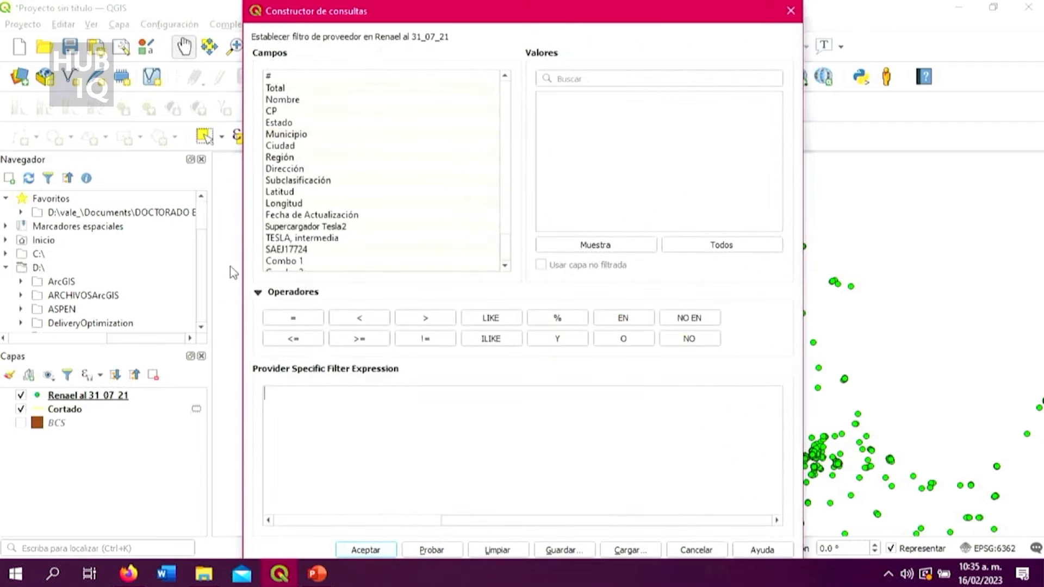
double_click(296, 122)
click(635, 242)
scroll(639, 222, down, 3)
scroll(639, 221, down, 2)
scroll(642, 221, up, 6)
click(709, 242)
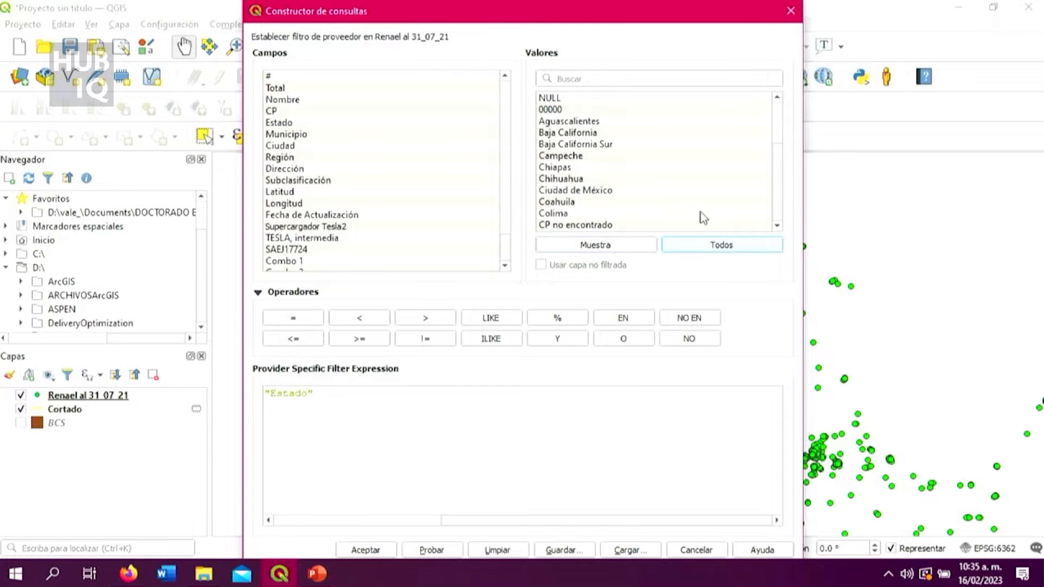
scroll(676, 184, down, 8)
scroll(677, 190, up, 2)
scroll(676, 191, up, 6)
Complete the filter expression as "Estado"='Baja California Sur' and apply it to the layer.
click(578, 402)
text(=)
double_click(616, 144)
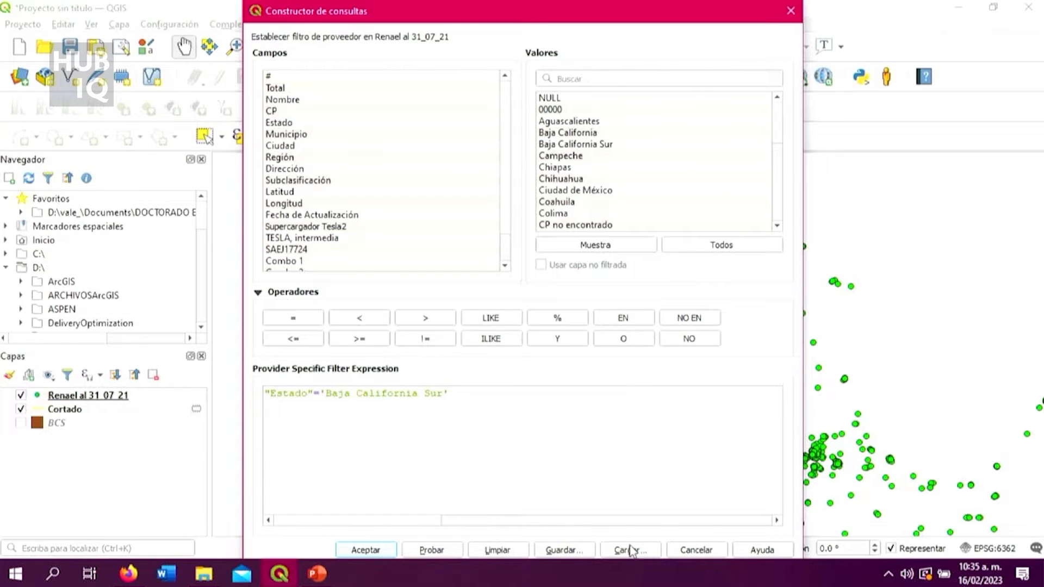
click(363, 550)
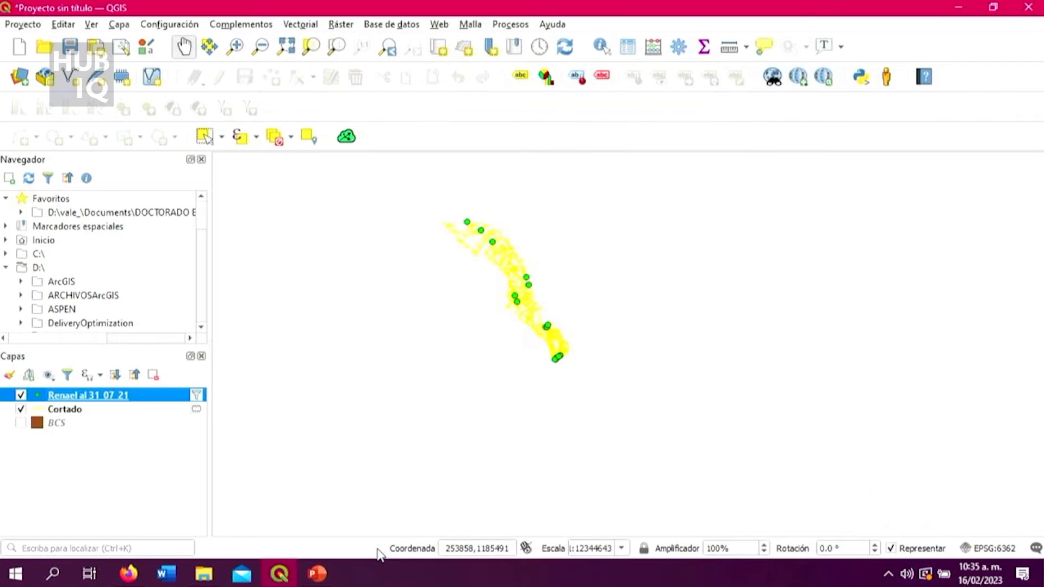
Examine the filtered points along the Cortado road network, from the southern tip to the north of the peninsula.
drag(535, 240, 523, 295)
scroll(502, 354, up, 2)
scroll(506, 354, down, 1)
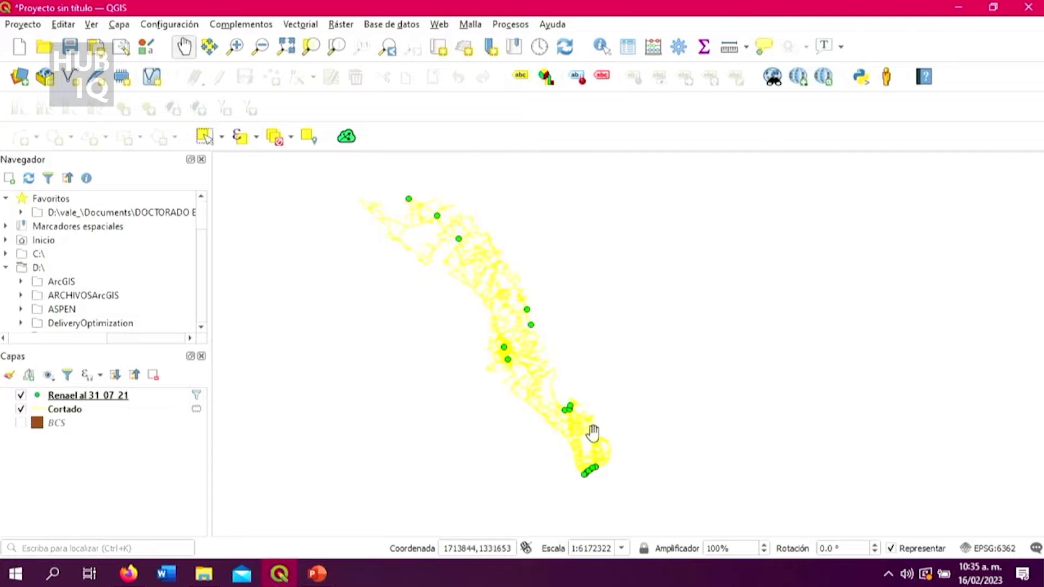
scroll(592, 466, up, 3)
scroll(590, 462, down, 2)
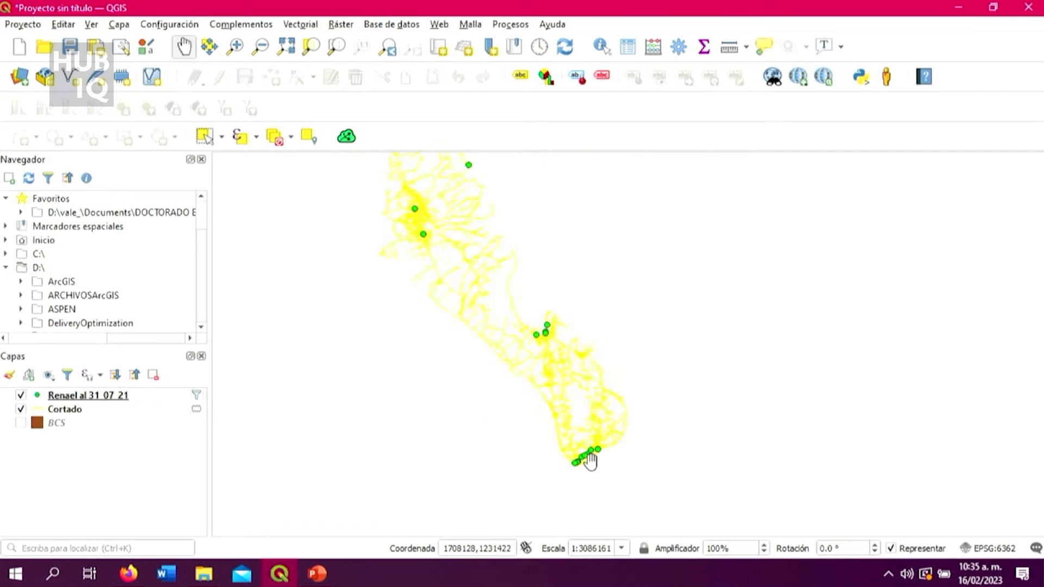
drag(494, 226, 652, 342)
scroll(716, 367, up, 2)
scroll(714, 367, down, 2)
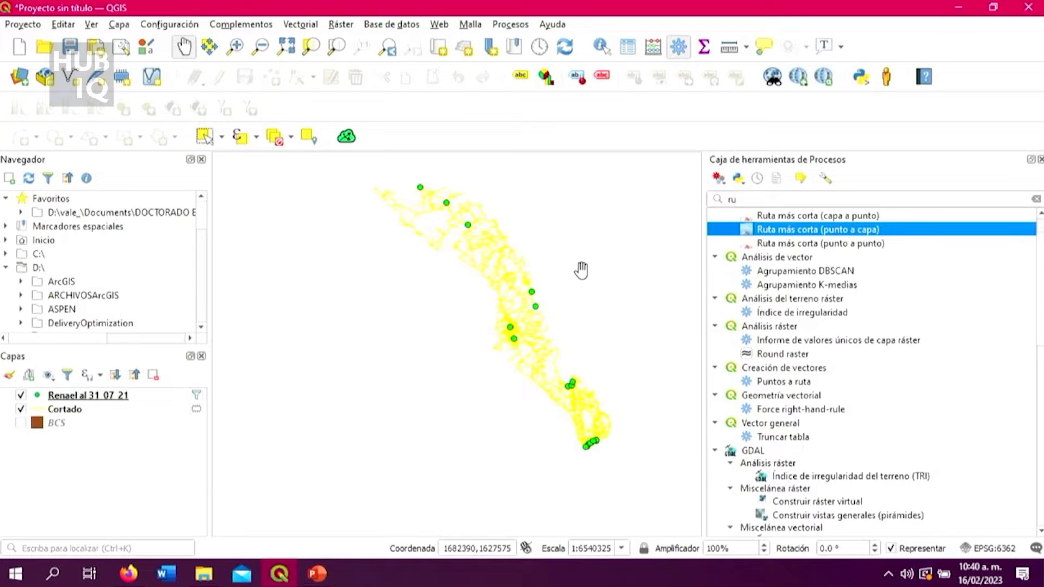
Open the Ruta más corta (punto a capa) algorithm with Cortado [EPSG:6362] as the network layer and Más corto as the route type.
double_click(800, 229)
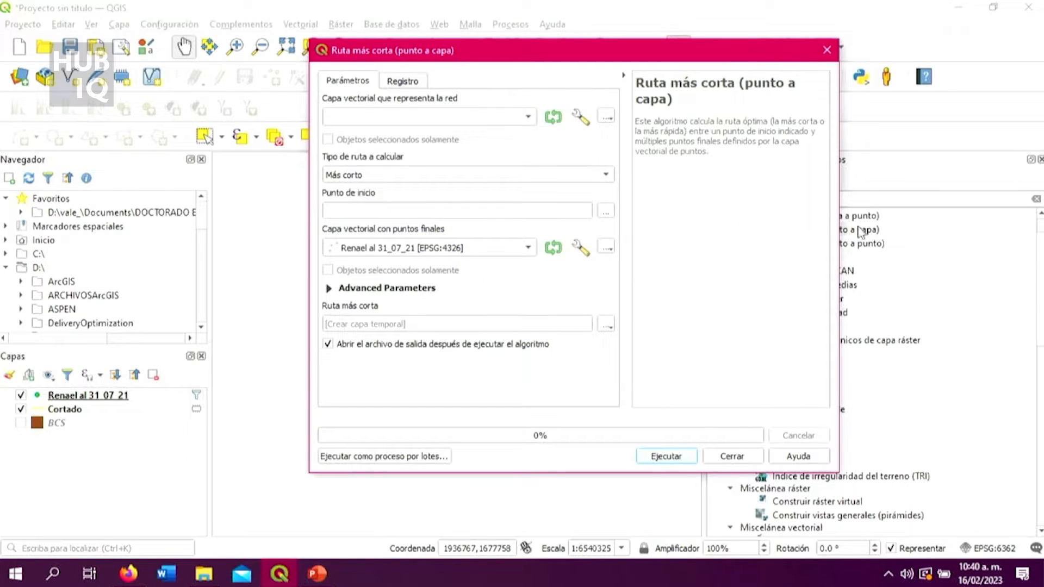
drag(739, 58, 760, 78)
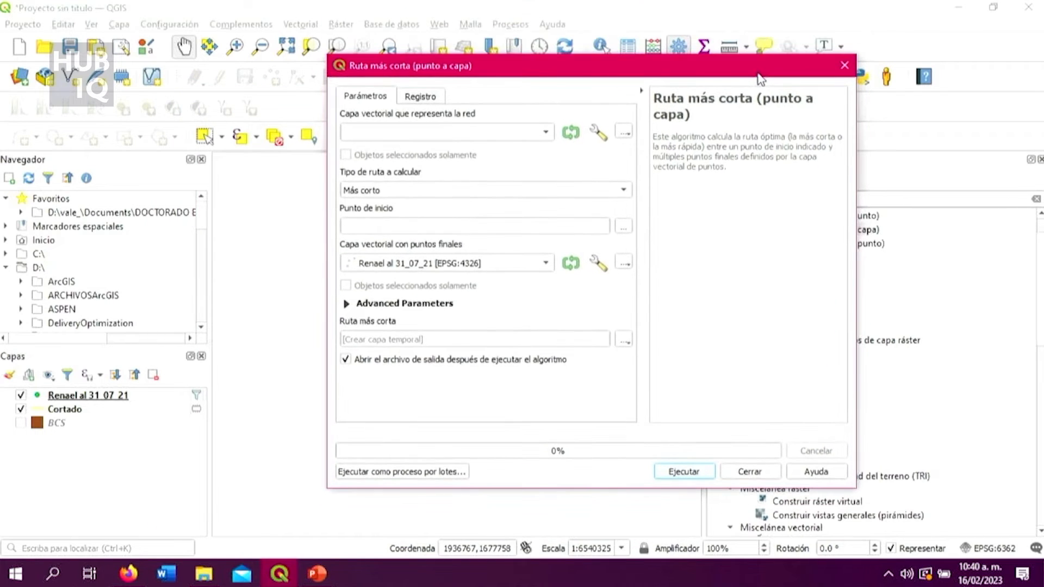
click(547, 134)
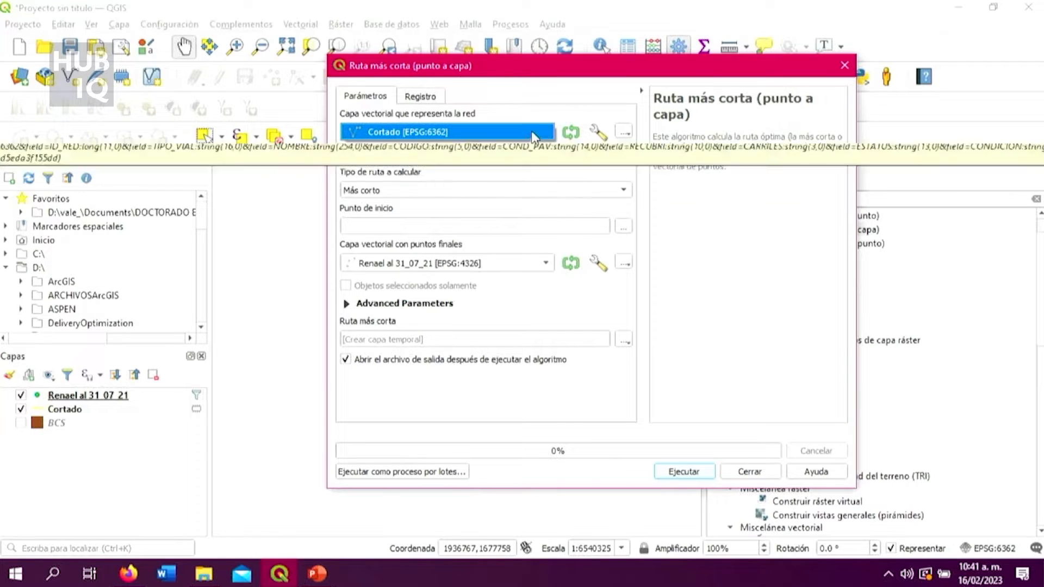
click(534, 136)
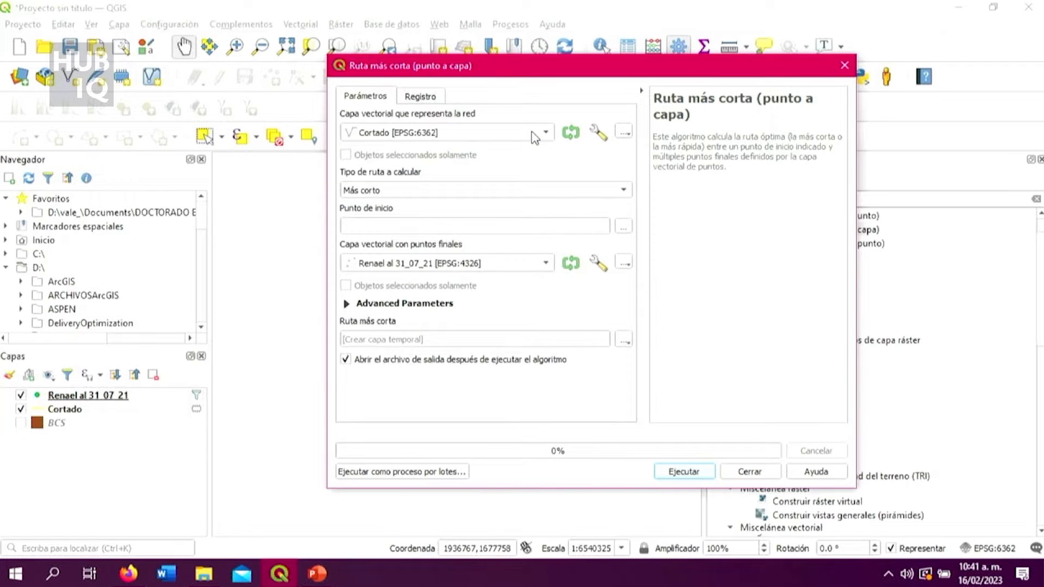
click(507, 191)
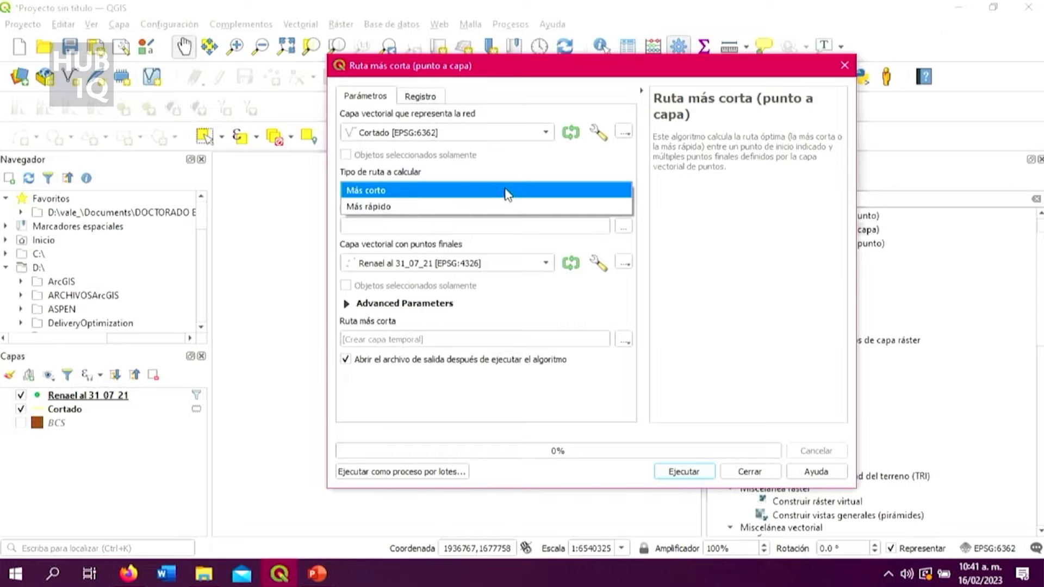
click(507, 194)
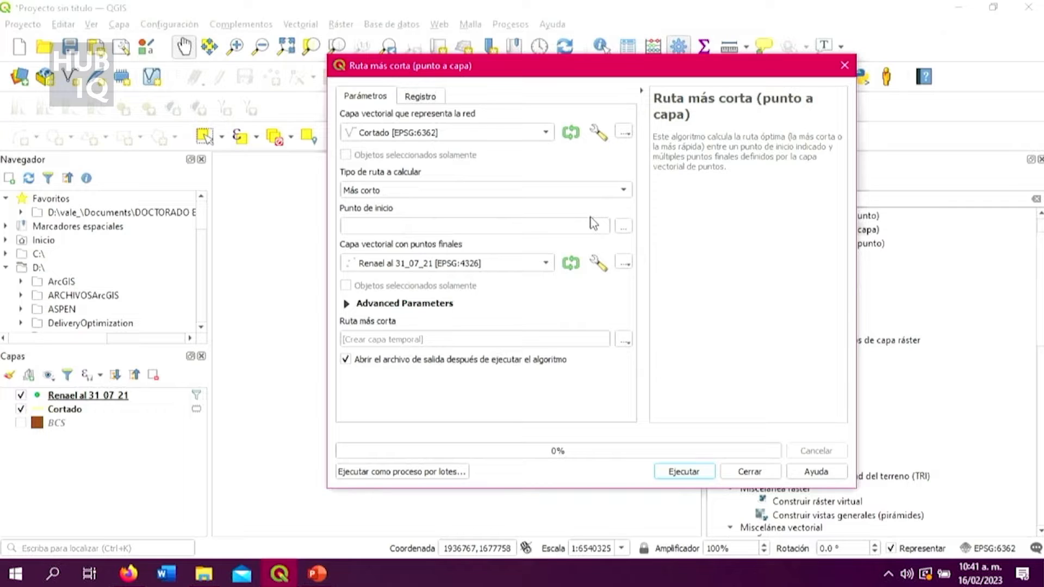
Set the route's start point on the map to 1514413.248622,1682909.251973 [EPSG:6362], at the coastal bend of the Cortado roads.
click(624, 226)
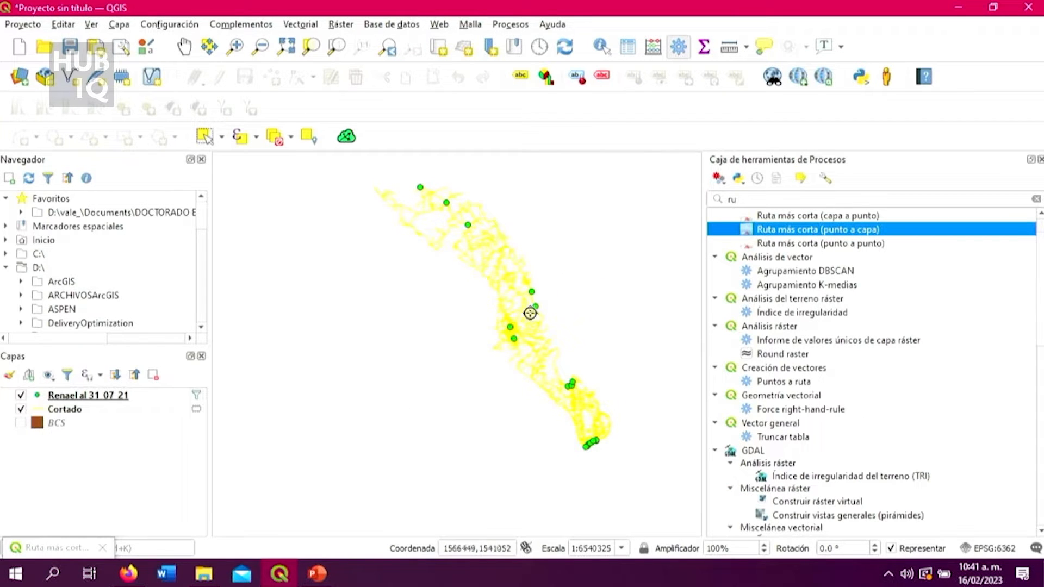
scroll(509, 240, up, 1)
scroll(508, 241, up, 4)
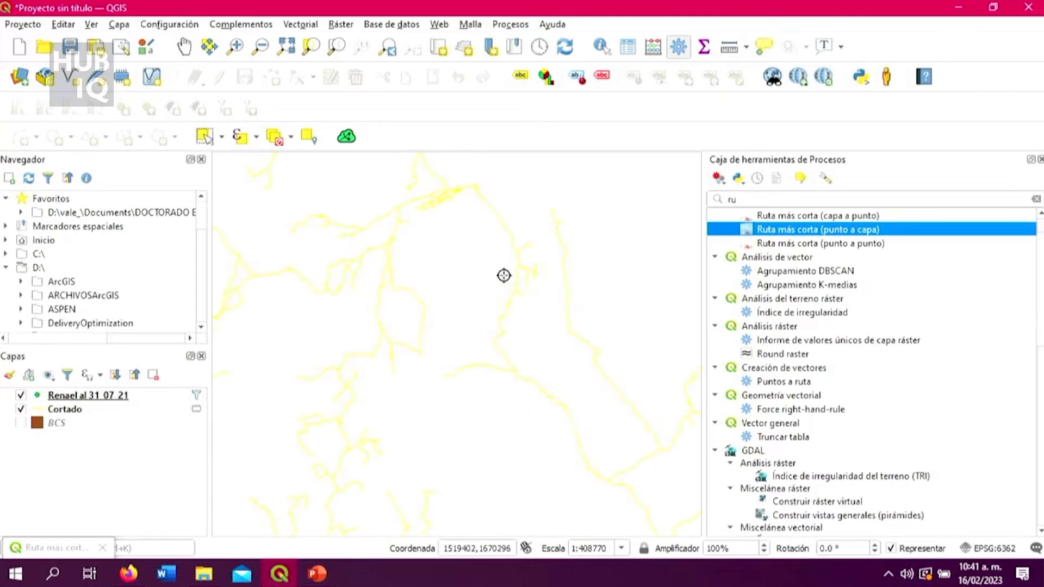
scroll(459, 168, up, 2)
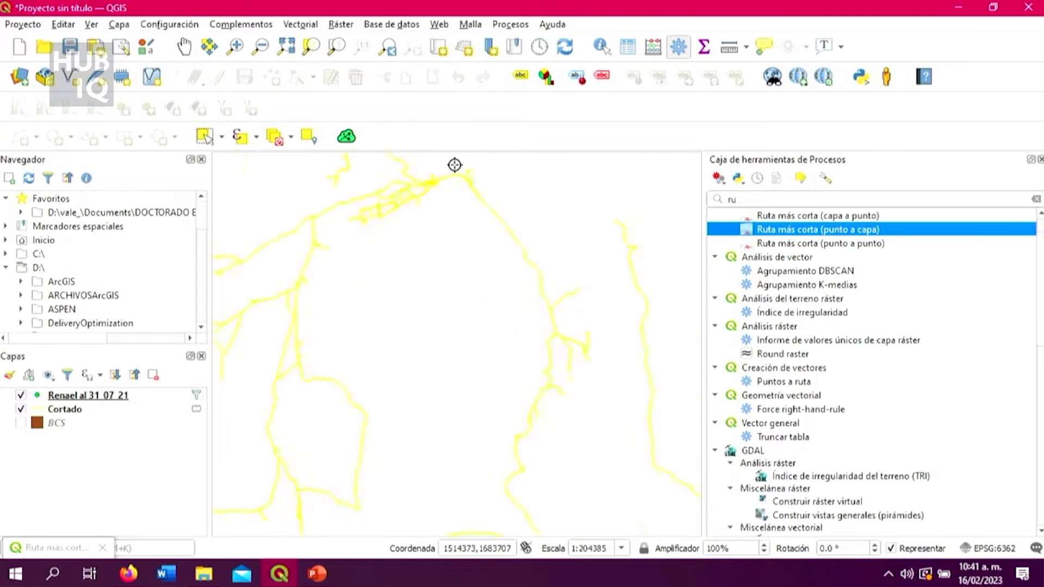
click(455, 198)
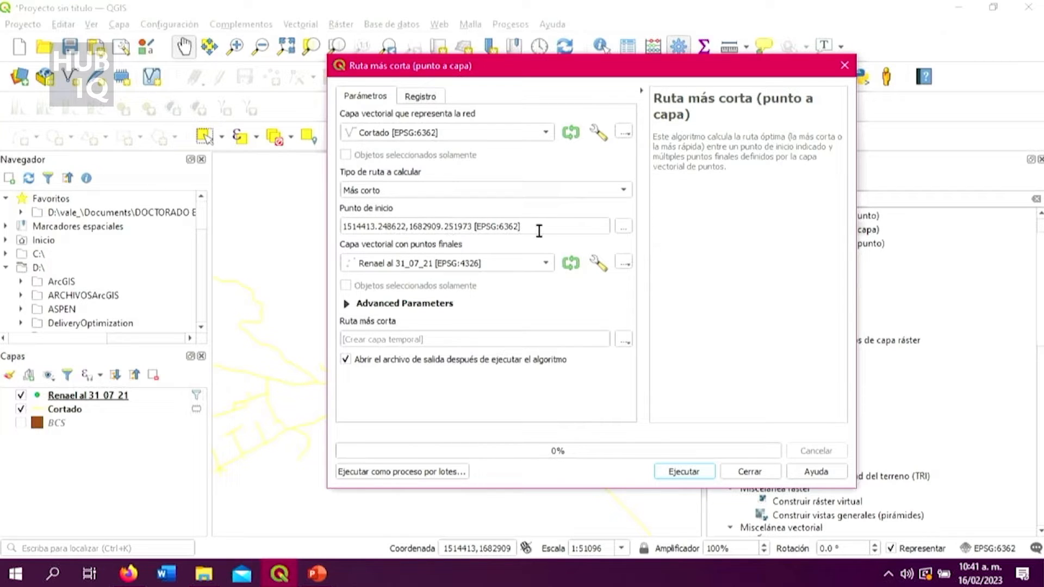
Choose Renael al 31_07_21 [EPSG:4326] as the end-point layer and run the shortest route calculation to a temporary layer.
click(545, 266)
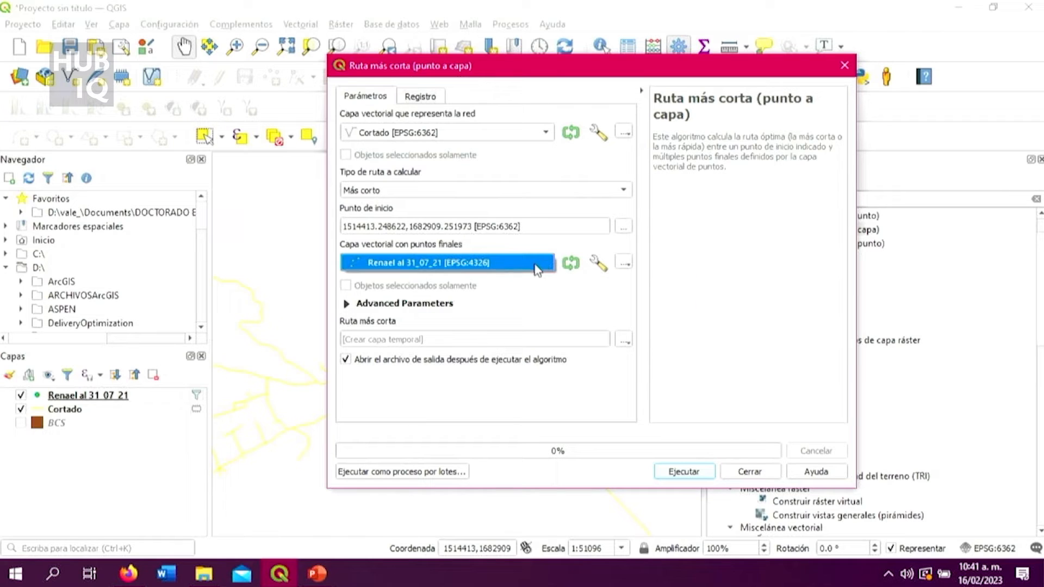
click(522, 266)
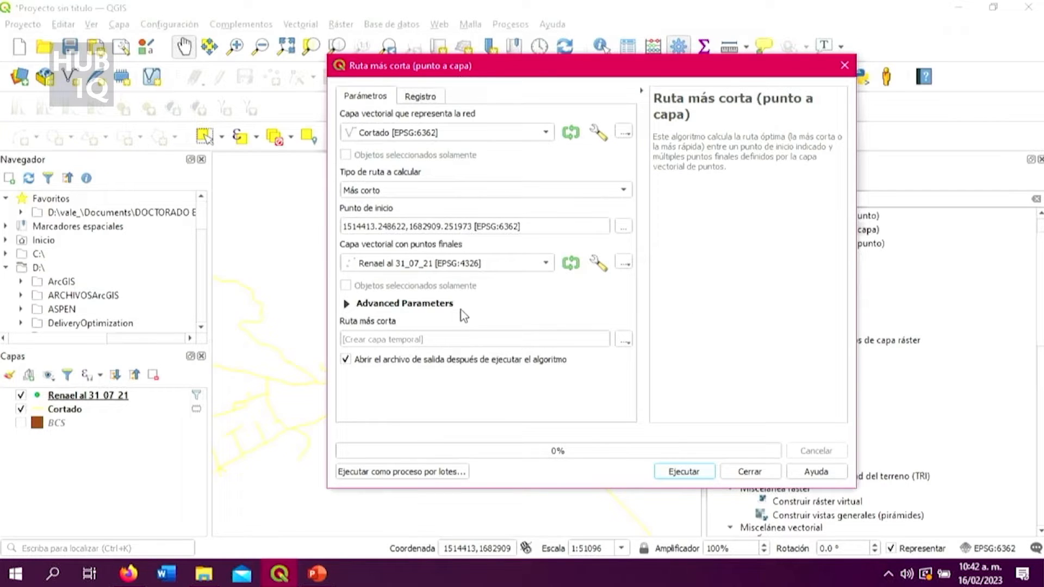
click(673, 476)
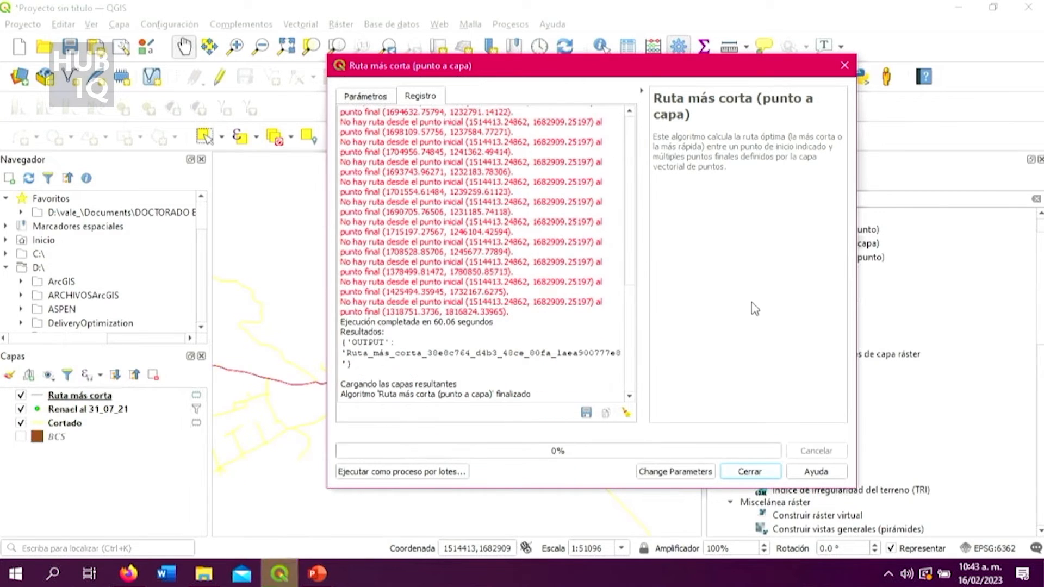
Review the algorithm's log for end points without a route from the start point, and close the dialog.
scroll(557, 274, up, 3)
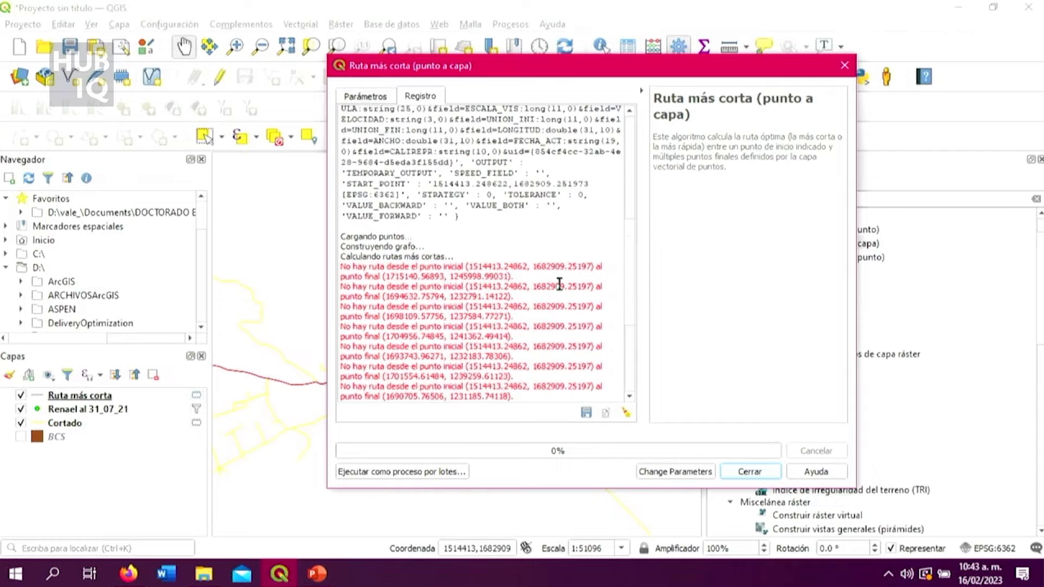
scroll(559, 284, down, 2)
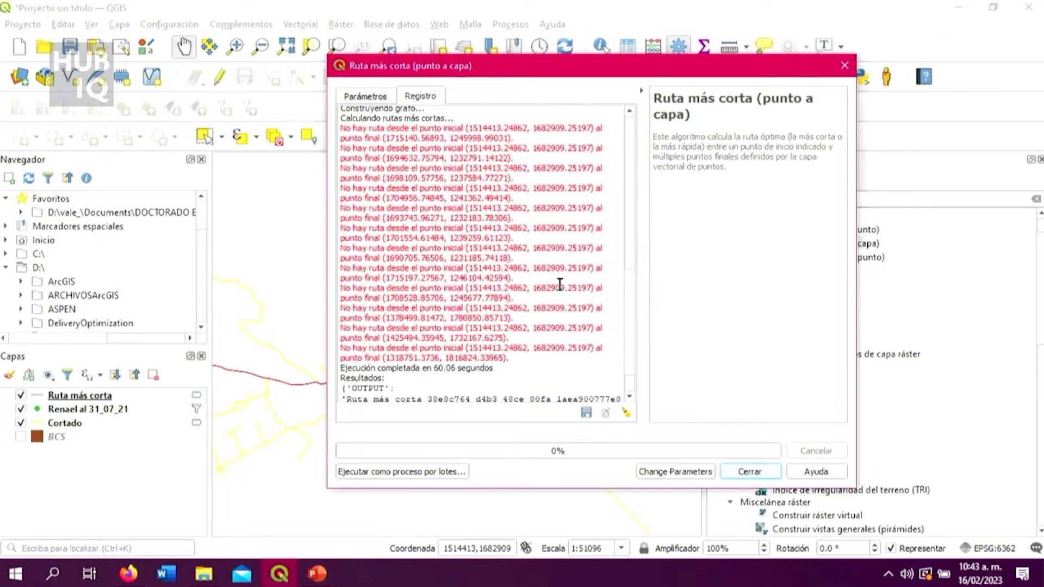
scroll(560, 284, up, 2)
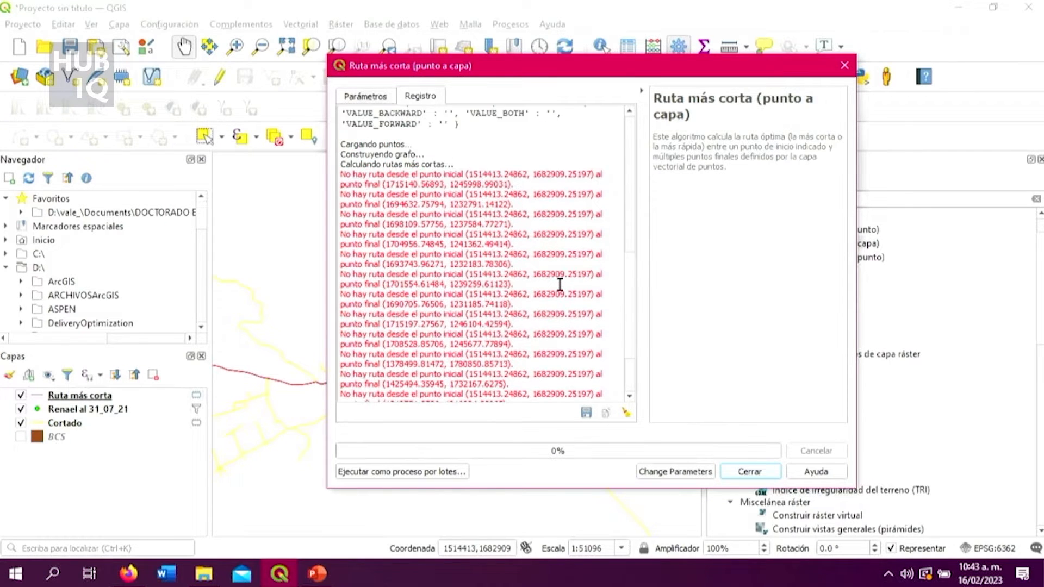
scroll(559, 284, up, 3)
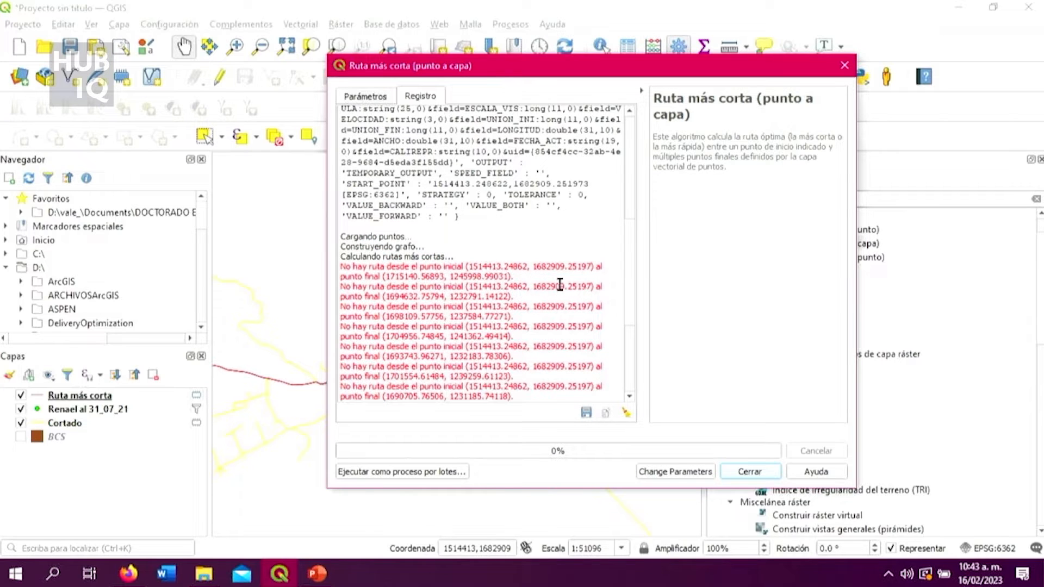
scroll(559, 284, down, 4)
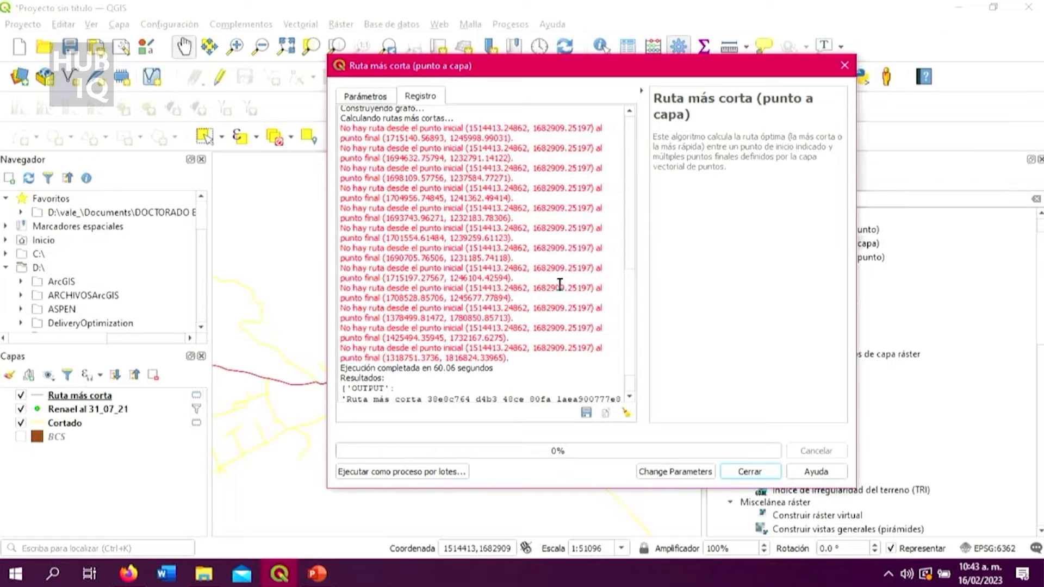
scroll(560, 284, up, 2)
scroll(560, 285, down, 2)
scroll(476, 337, down, 2)
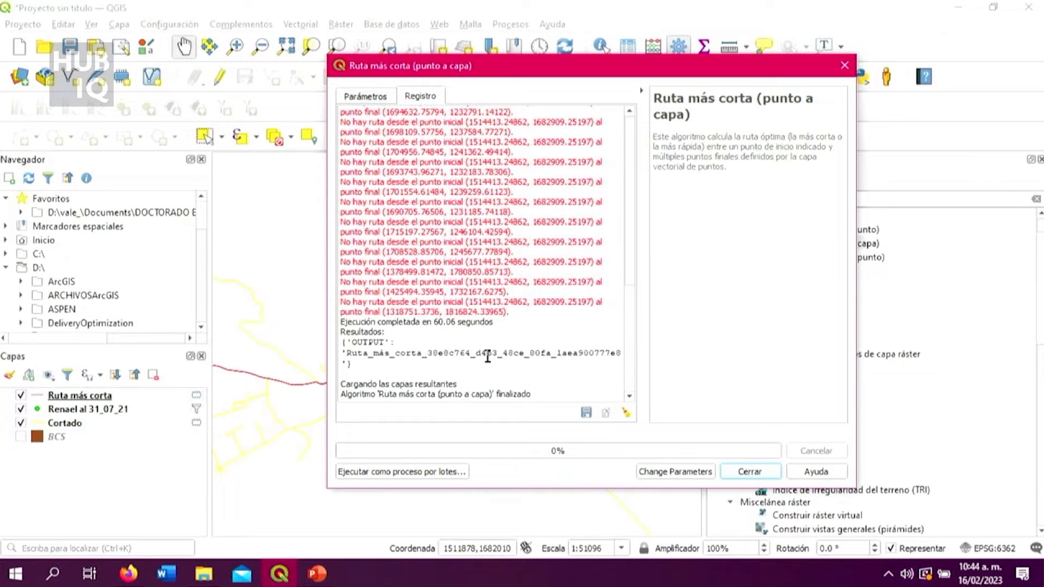
click(748, 470)
Examine the calculated routes on the map from the start point down the peninsula to the Renael points.
scroll(403, 387, down, 2)
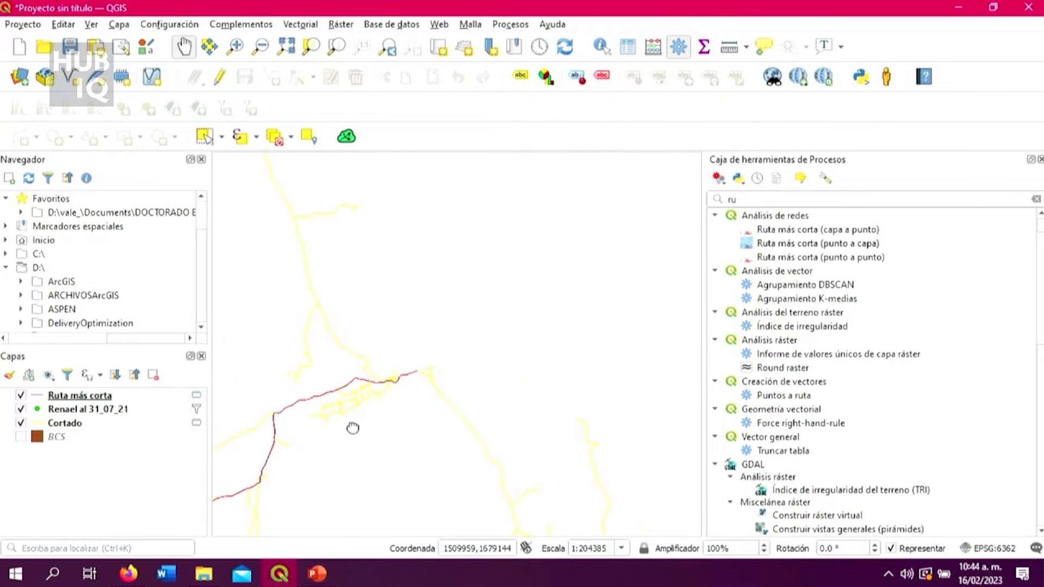
drag(351, 428, 483, 372)
scroll(483, 375, down, 2)
drag(452, 415, 512, 289)
drag(522, 352, 487, 277)
scroll(506, 354, down, 1)
scroll(539, 372, down, 1)
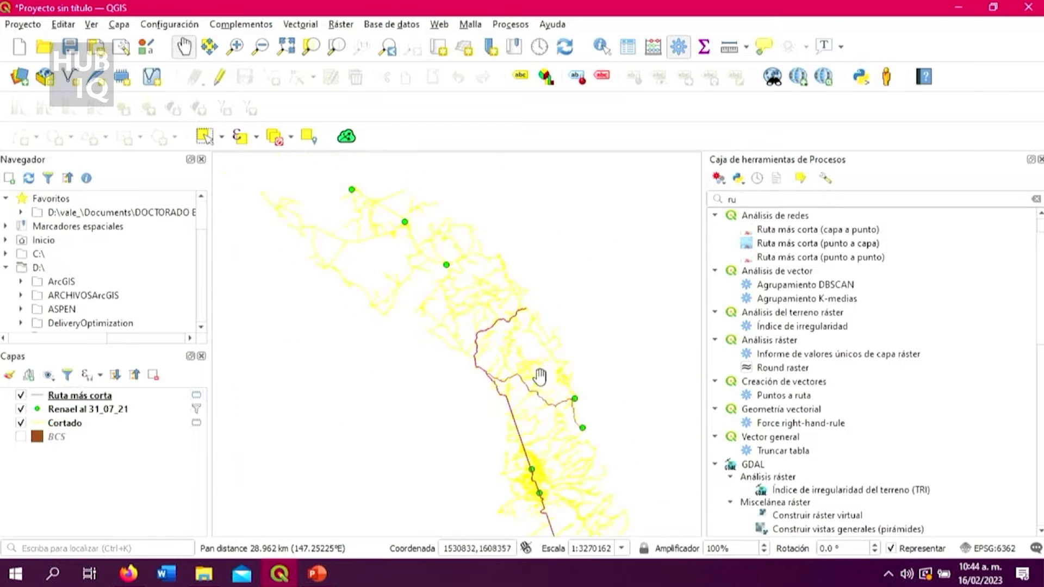
scroll(542, 387, up, 1)
scroll(576, 308, down, 1)
drag(606, 470, 549, 322)
scroll(594, 369, down, 1)
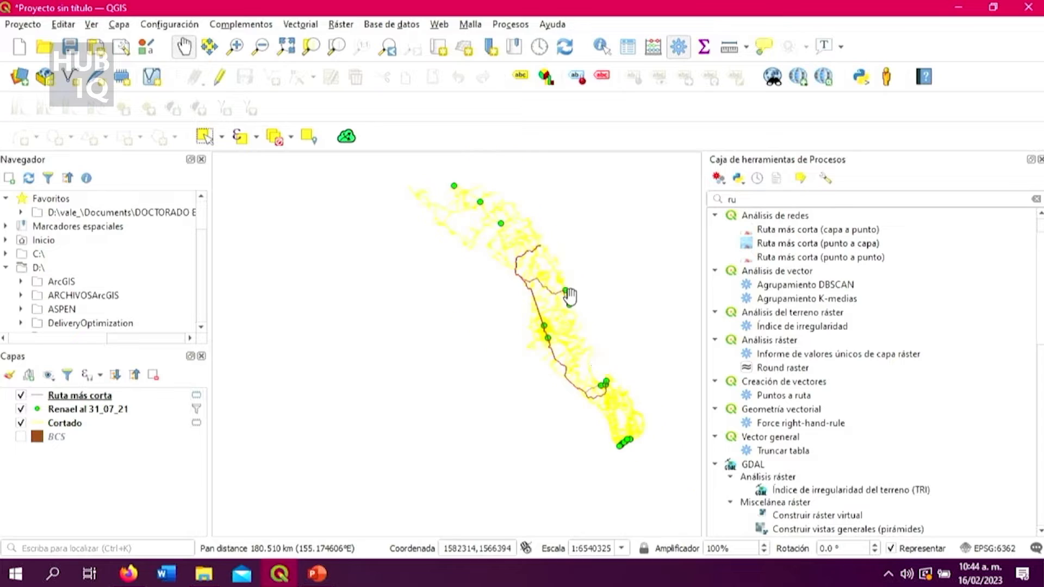
scroll(571, 296, up, 2)
scroll(572, 347, down, 1)
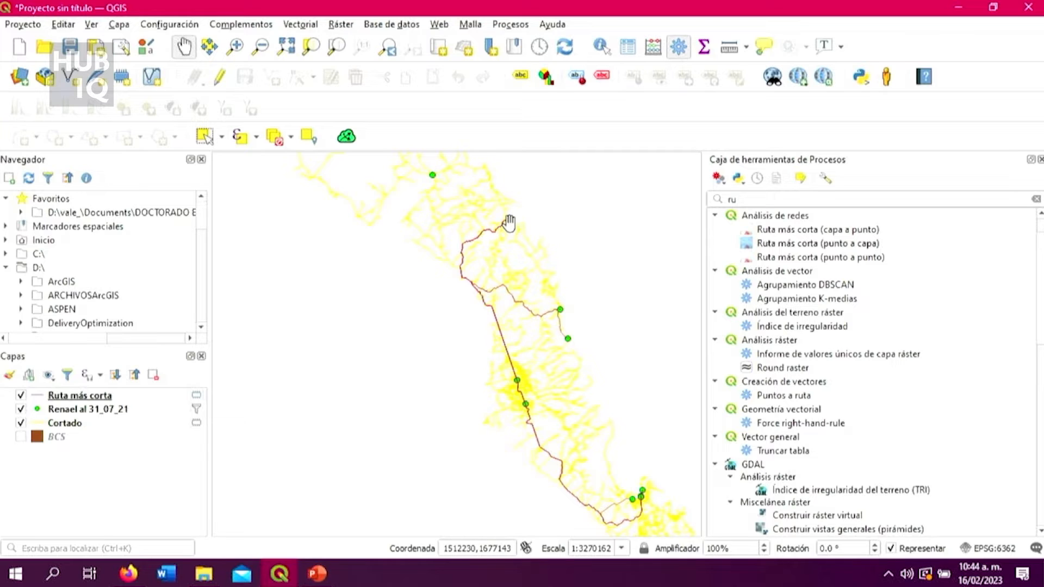
drag(586, 341, 545, 323)
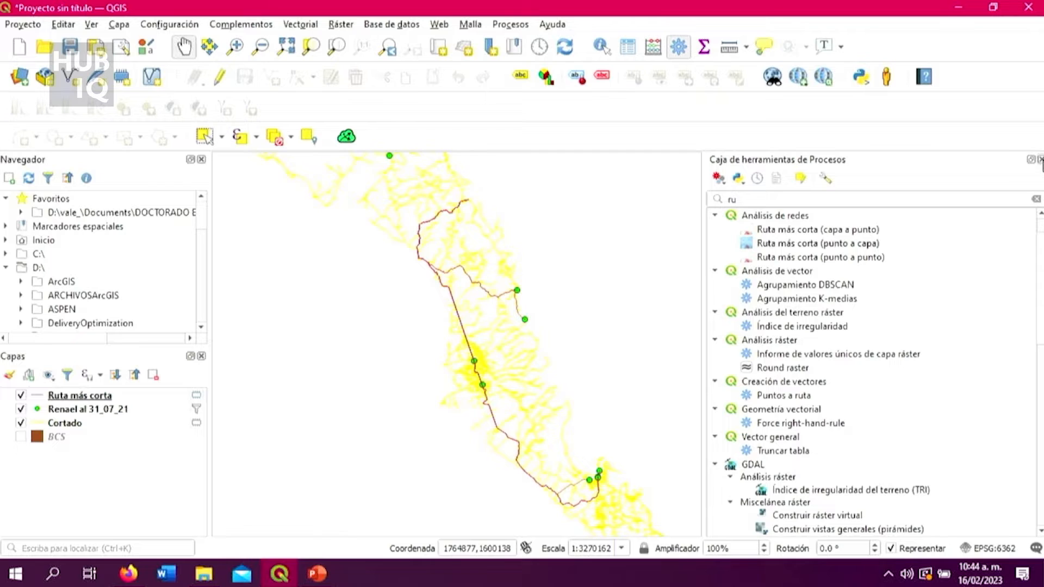
Hide the processing toolbox and inspect the route branches to the southern, central and eastern Renael points.
click(1040, 160)
drag(857, 373, 799, 349)
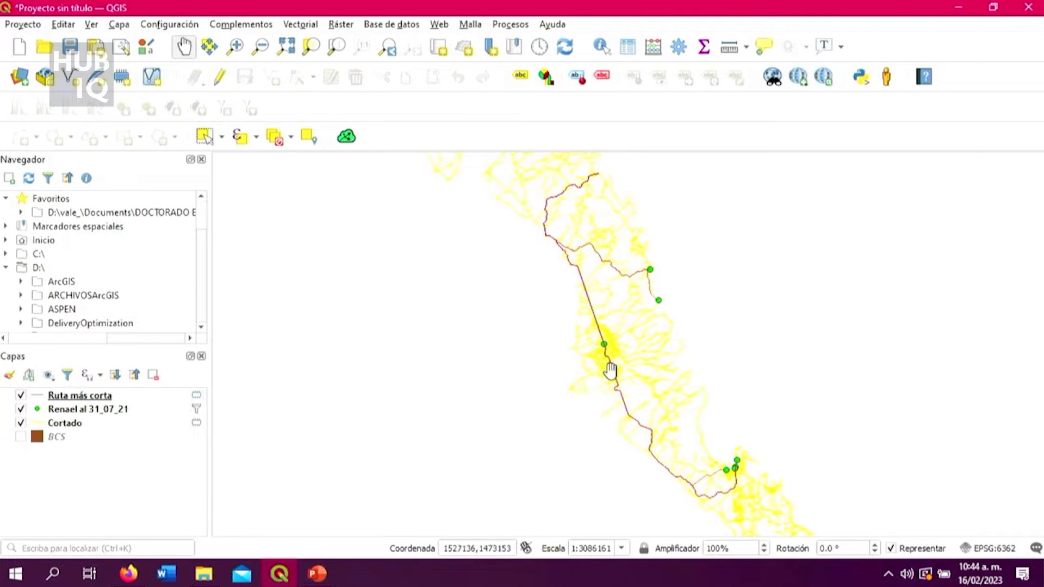
scroll(673, 409, down, 1)
scroll(698, 440, up, 2)
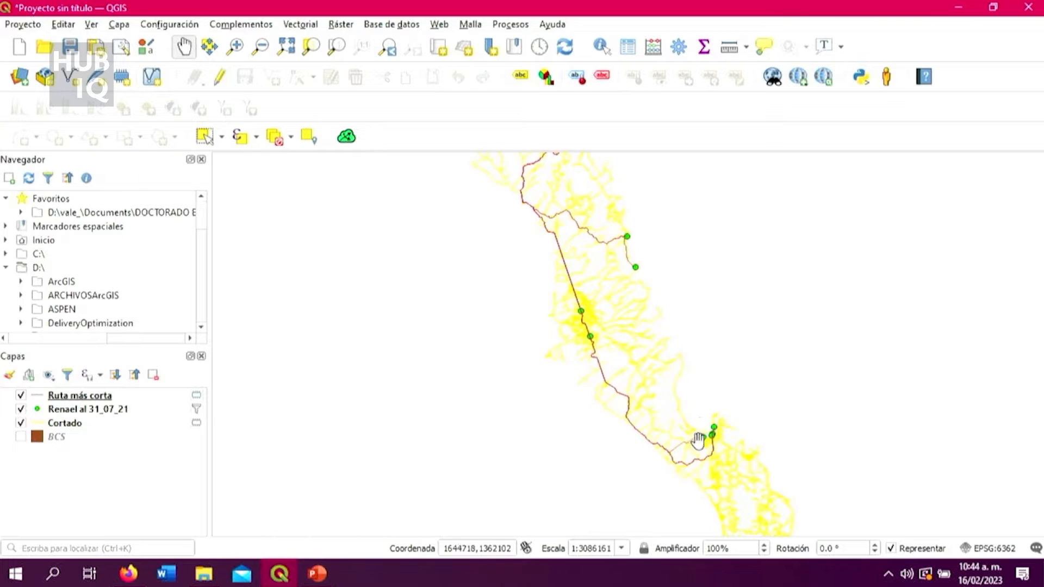
drag(683, 375, 682, 440)
scroll(682, 429, down, 1)
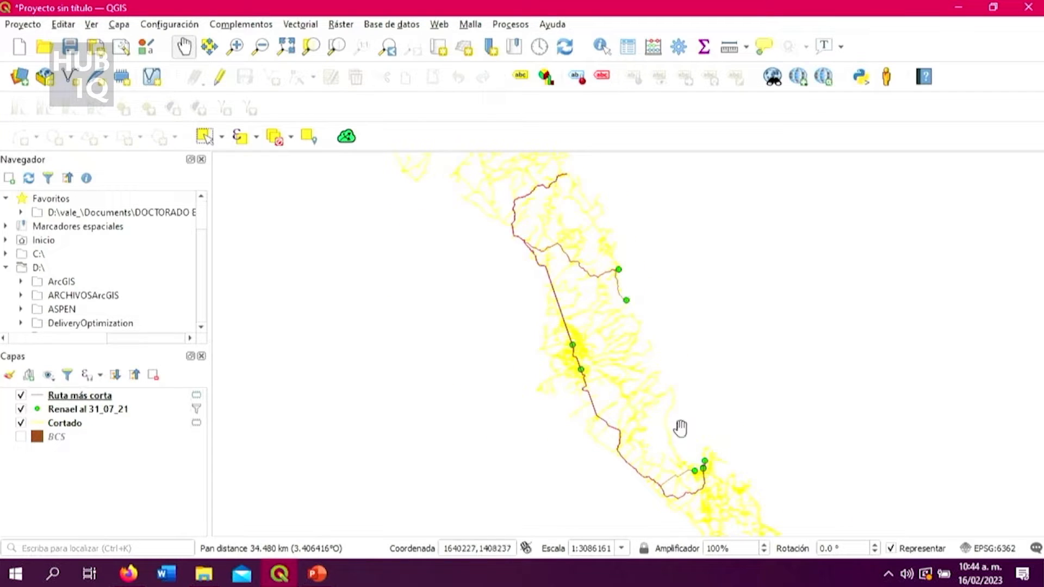
scroll(646, 401, up, 1)
scroll(674, 412, down, 1)
drag(718, 425, 685, 351)
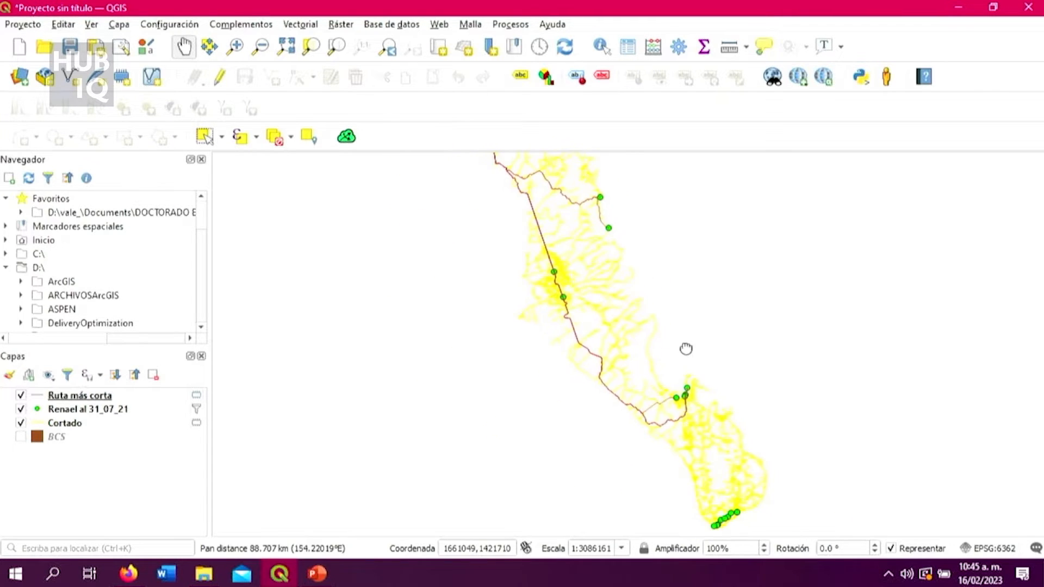
scroll(683, 403, up, 1)
scroll(686, 404, up, 1)
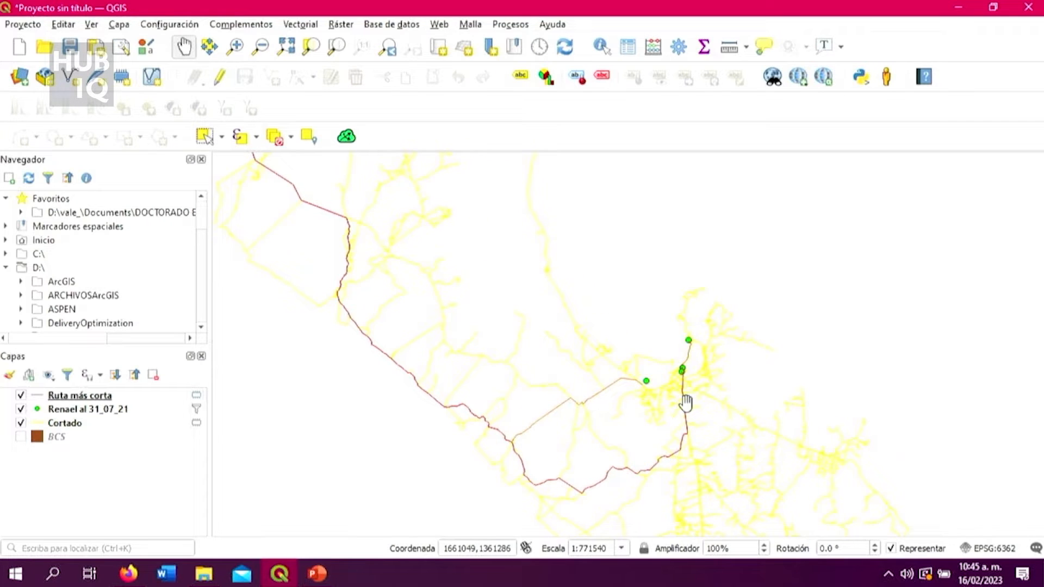
scroll(686, 403, down, 2)
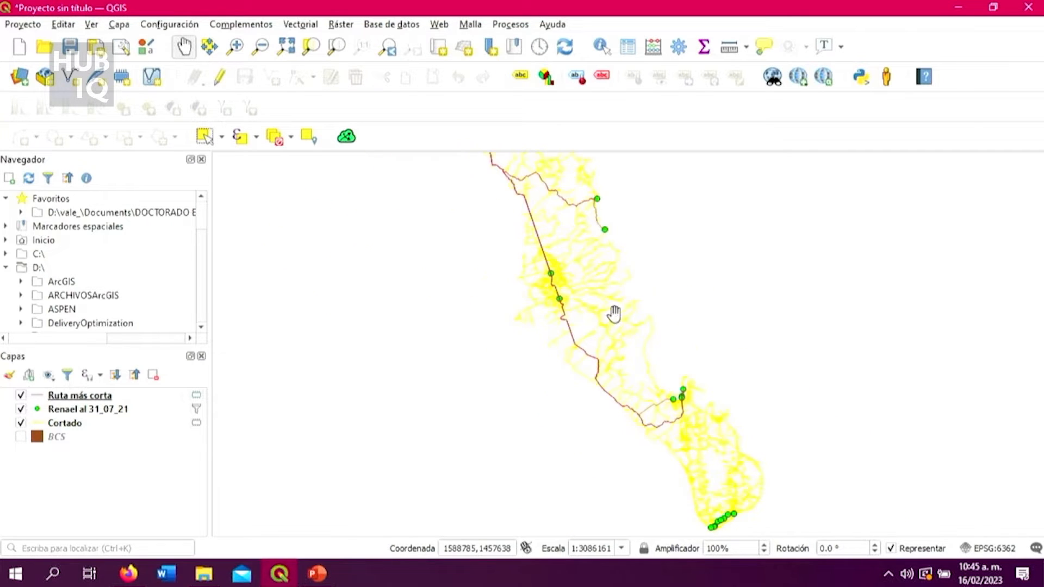
drag(612, 310, 652, 396)
scroll(652, 391, up, 1)
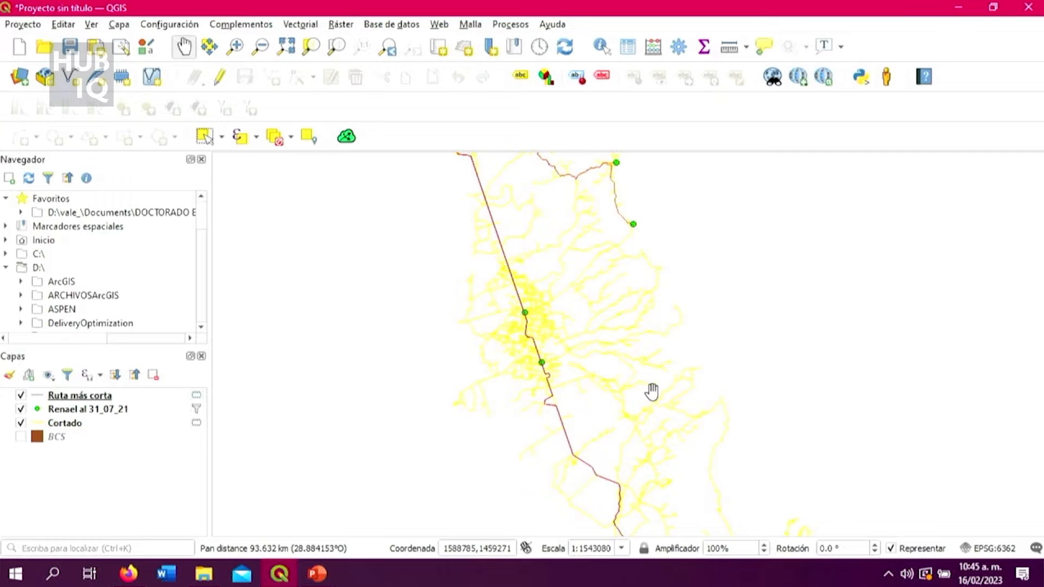
Review the Ruta más corta layer's attribute table, comparing station data with the start, end and cost fields, and close it.
click(166, 397)
right_click(166, 397)
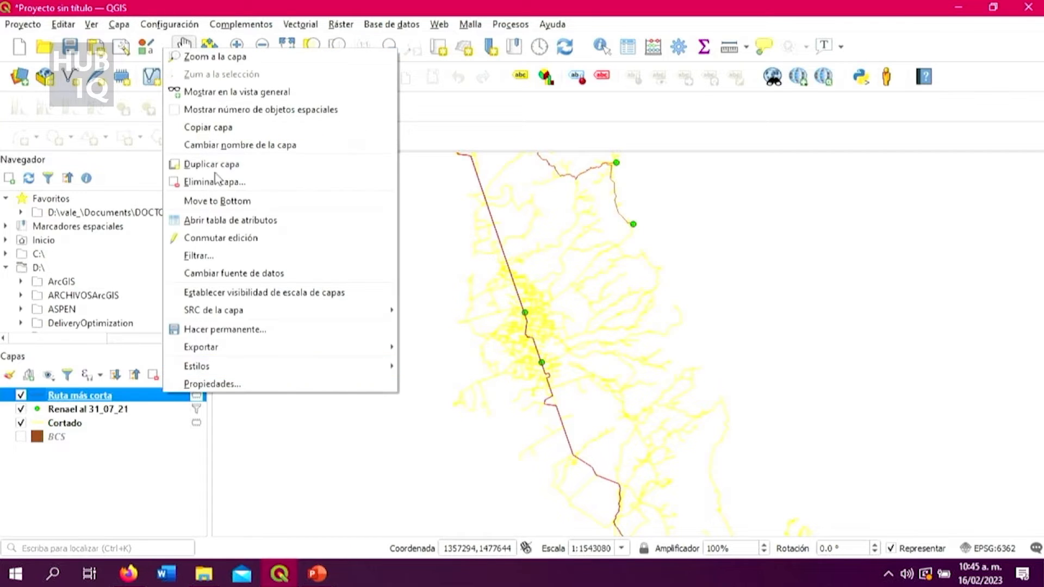
click(233, 218)
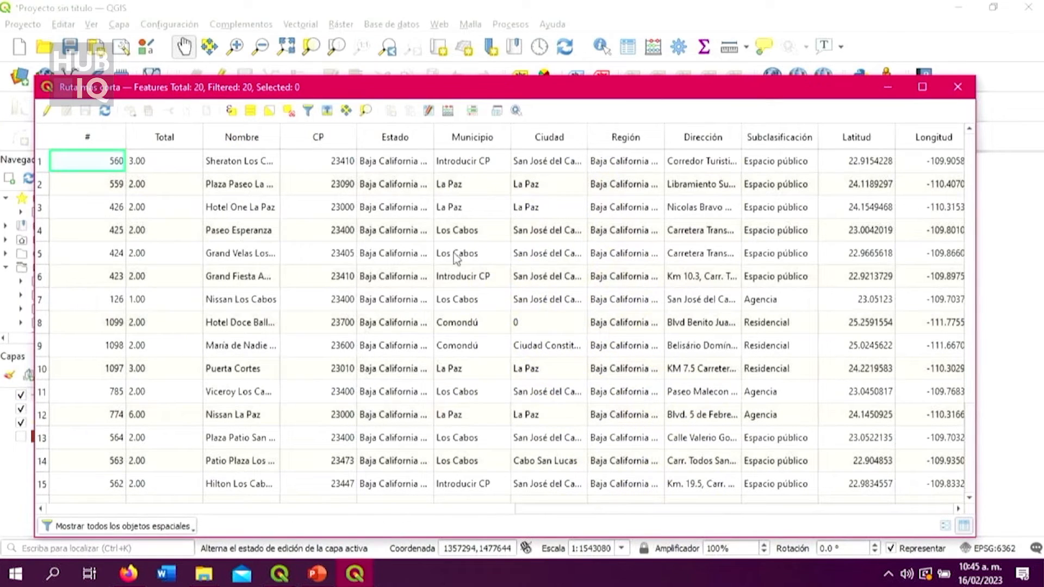
click(535, 512)
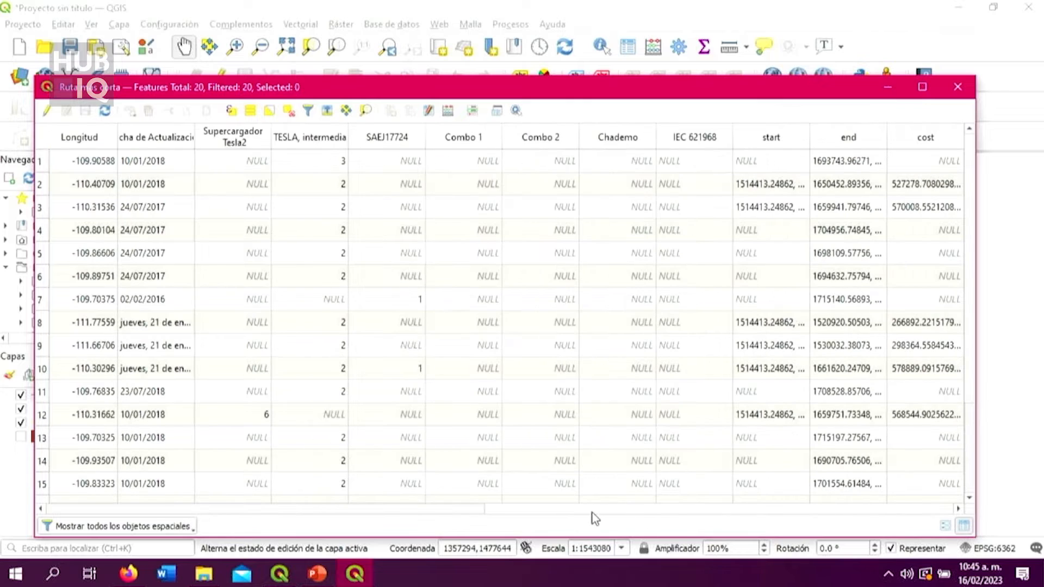
click(465, 511)
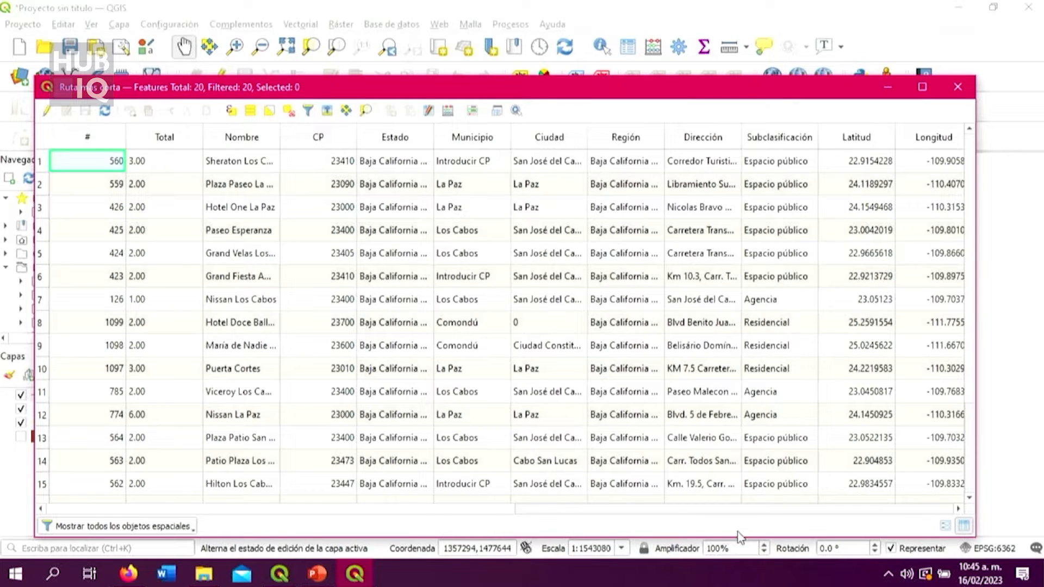
click(706, 509)
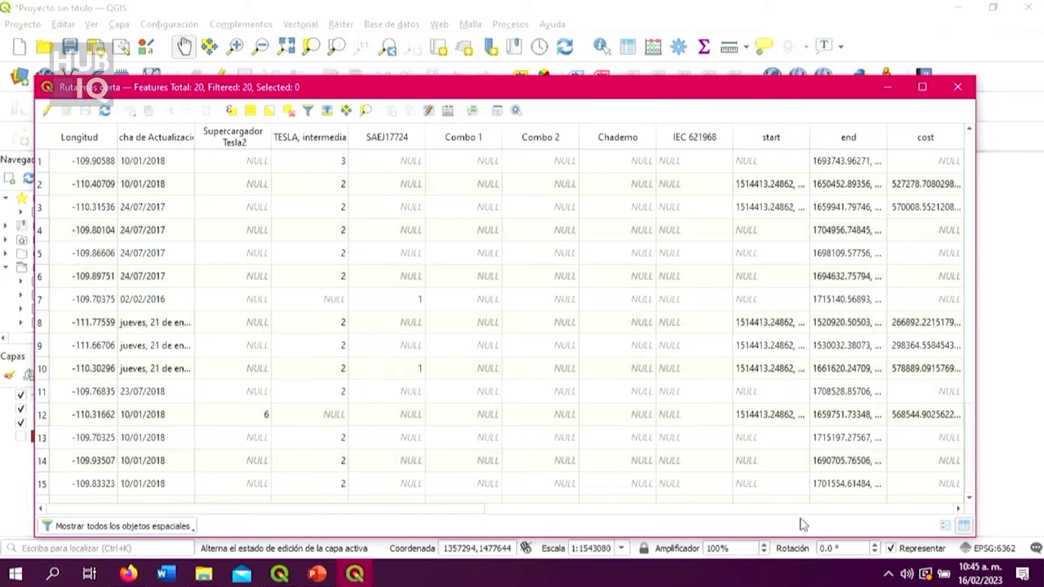
click(433, 510)
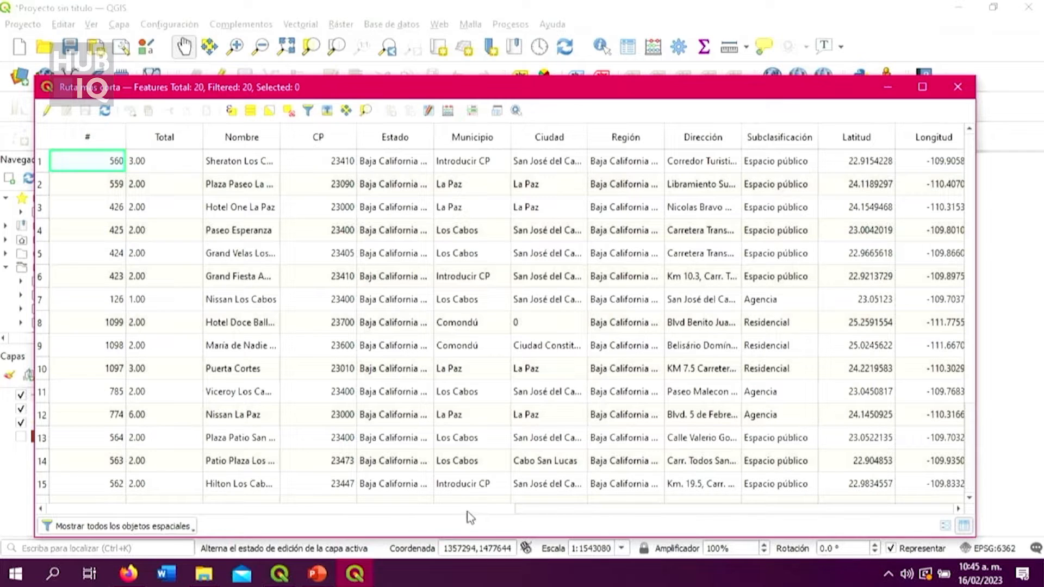
click(542, 509)
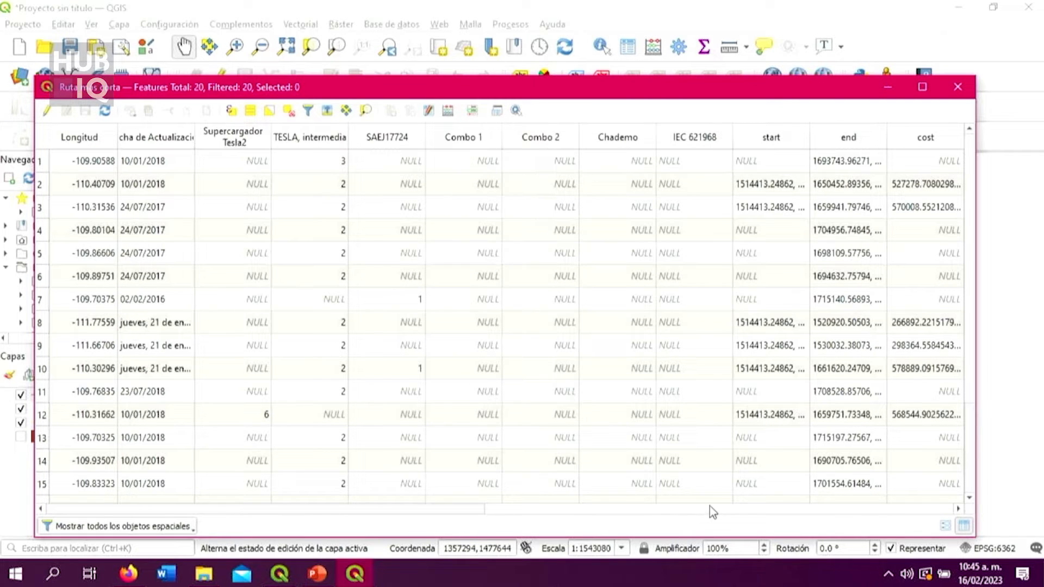
click(962, 89)
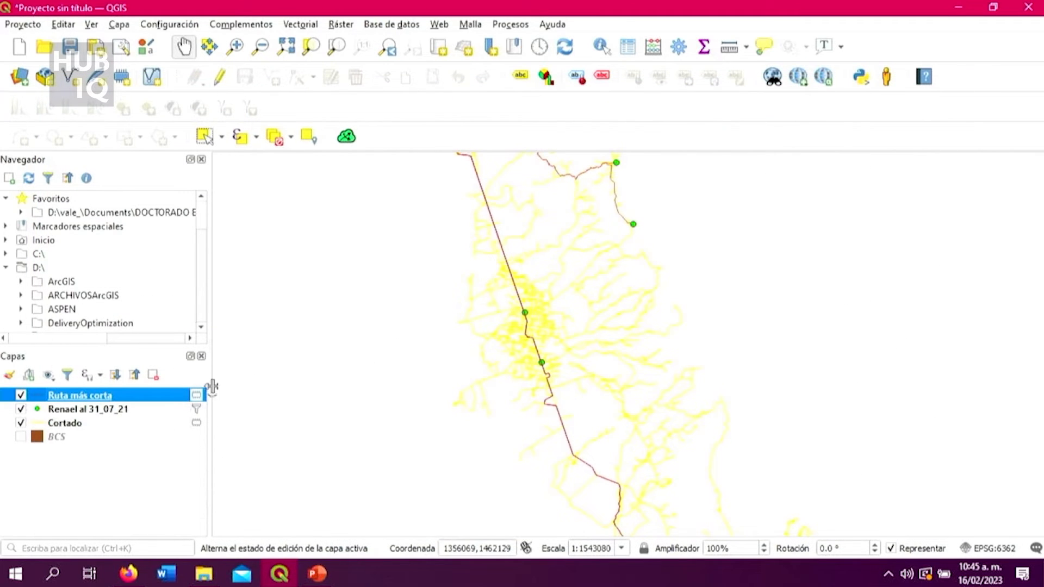
Reopen the processing toolbox and clear its search filter to list all algorithm groups.
click(677, 47)
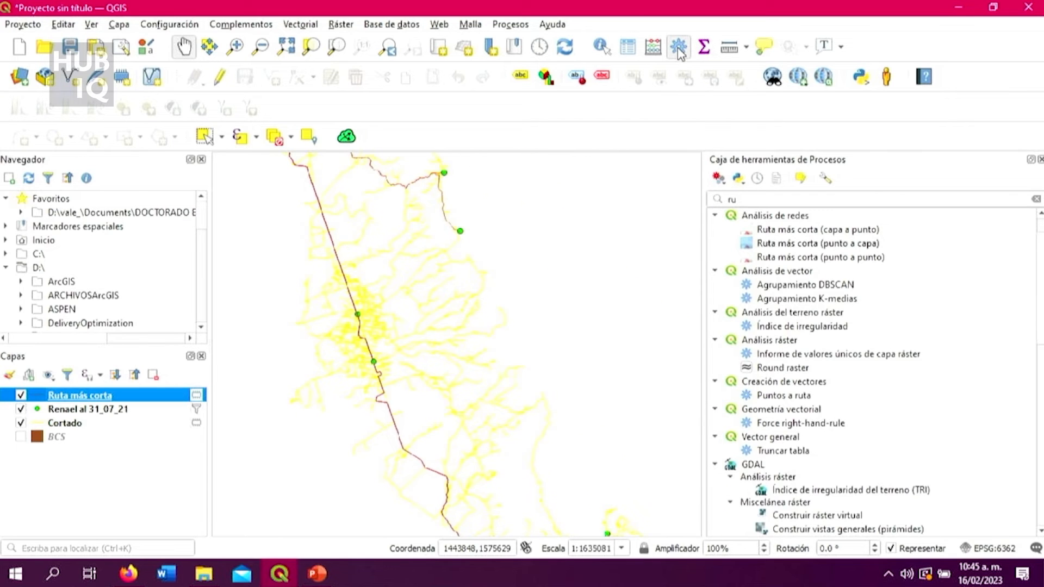
click(754, 198)
key(BackSpace)
key(BackSpace)
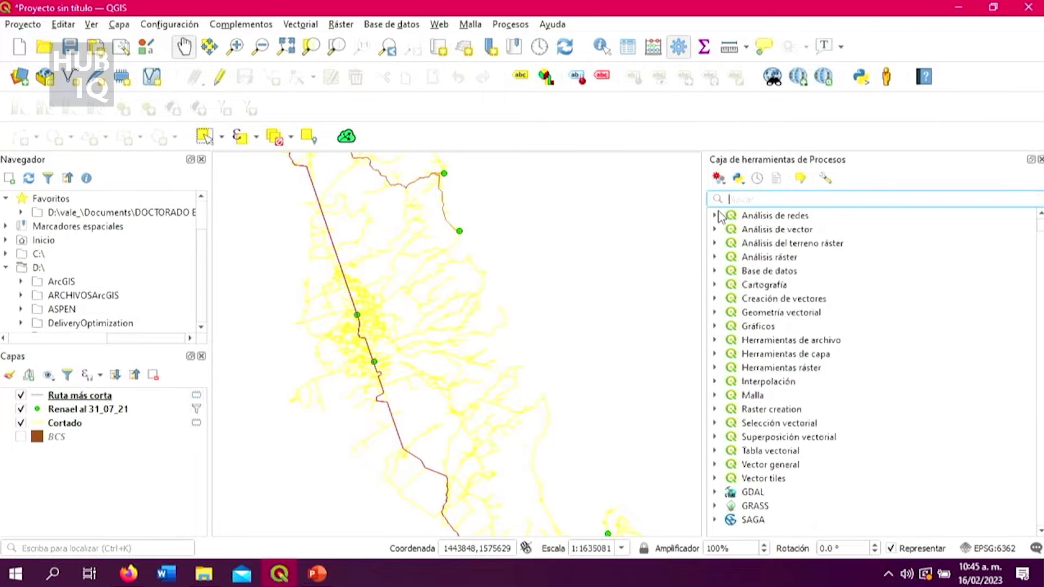
Search the processing algorithms for "atrib" and open Agregar atributos de geometría.
text(e)
key(BackSpace)
text(ge)
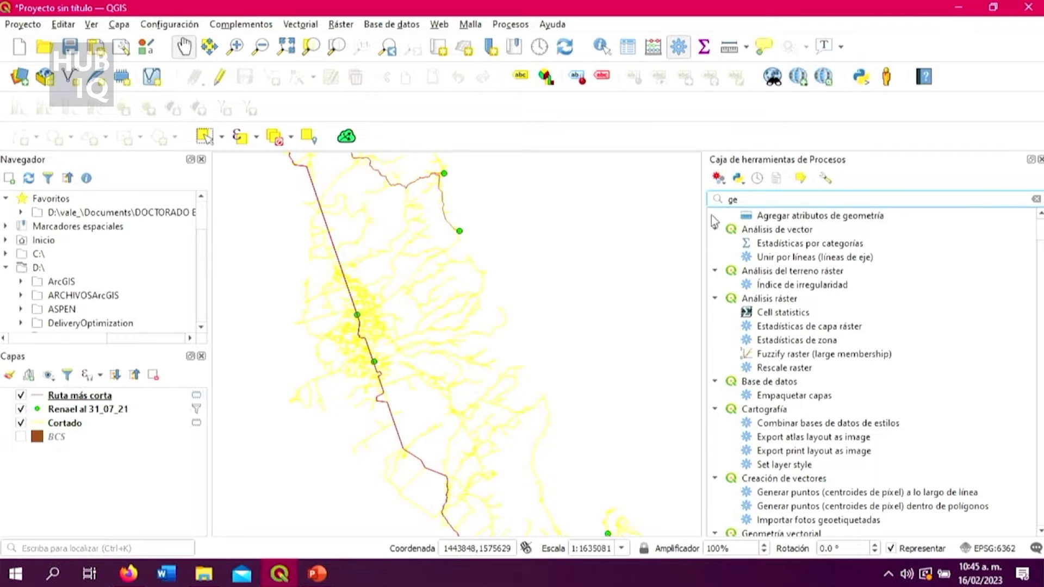
key(BackSpace)
key(BackSpace)
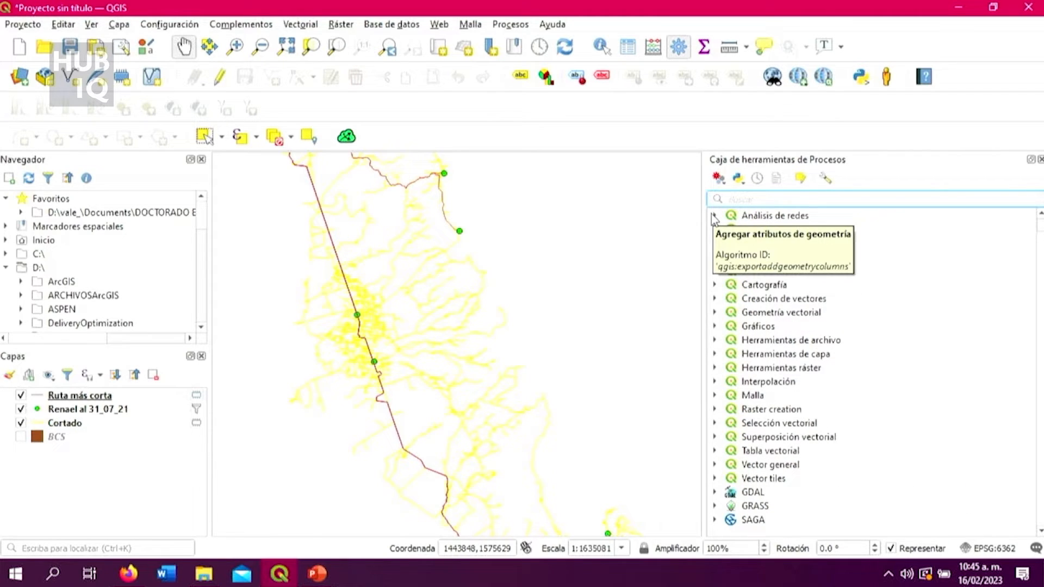
text(atri)
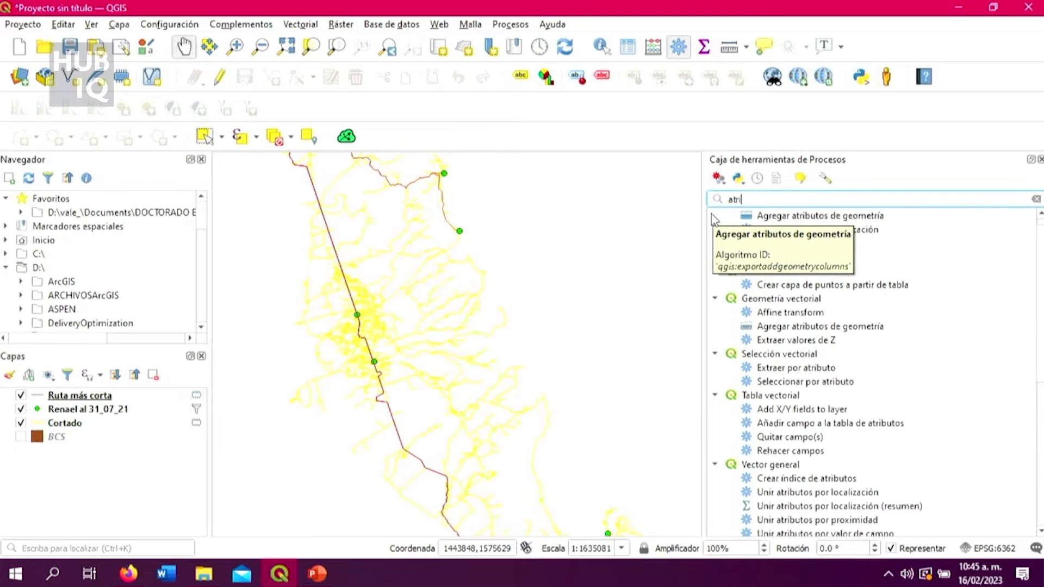
text(b)
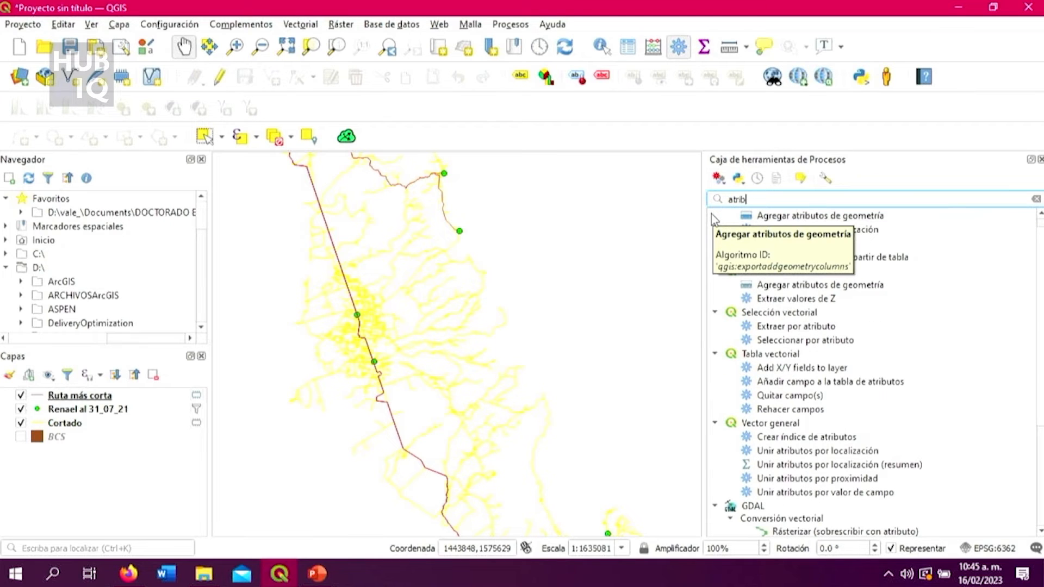
double_click(849, 286)
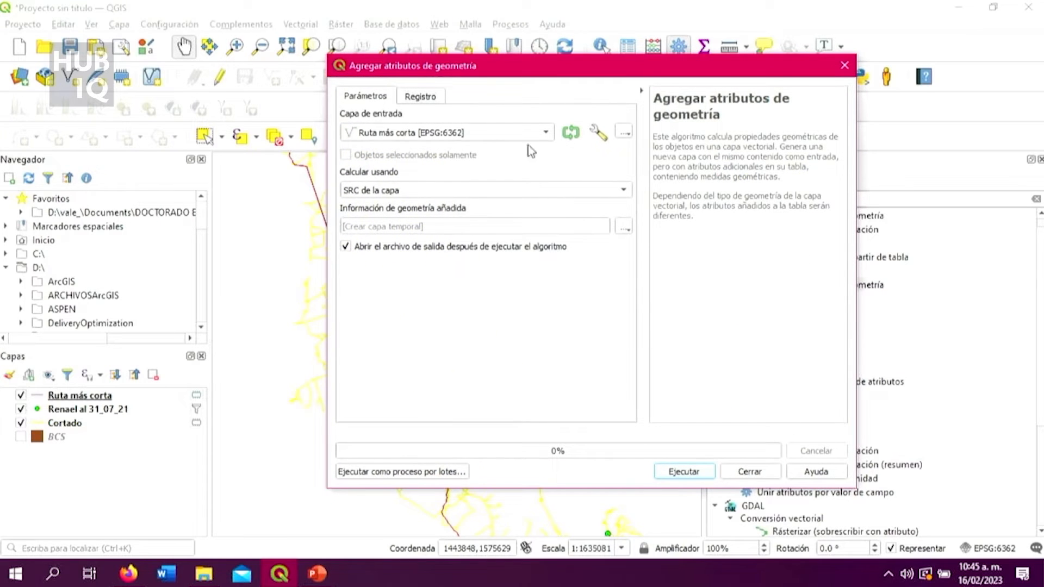
Add geometry attributes to Ruta más corta using the Elipsoidal calculation, output to a temporary layer, and close the dialog.
click(447, 135)
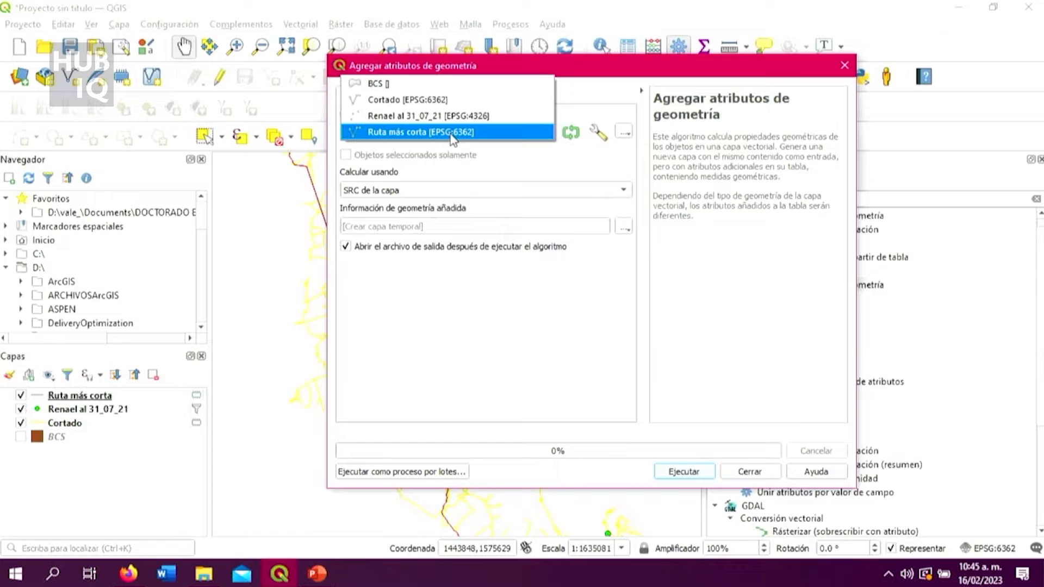
click(453, 139)
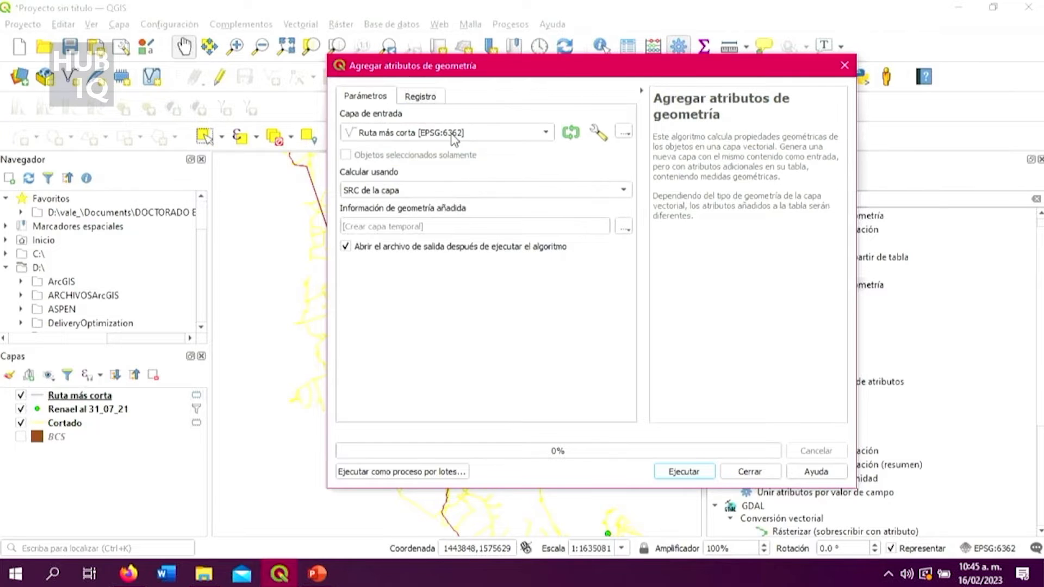
click(562, 190)
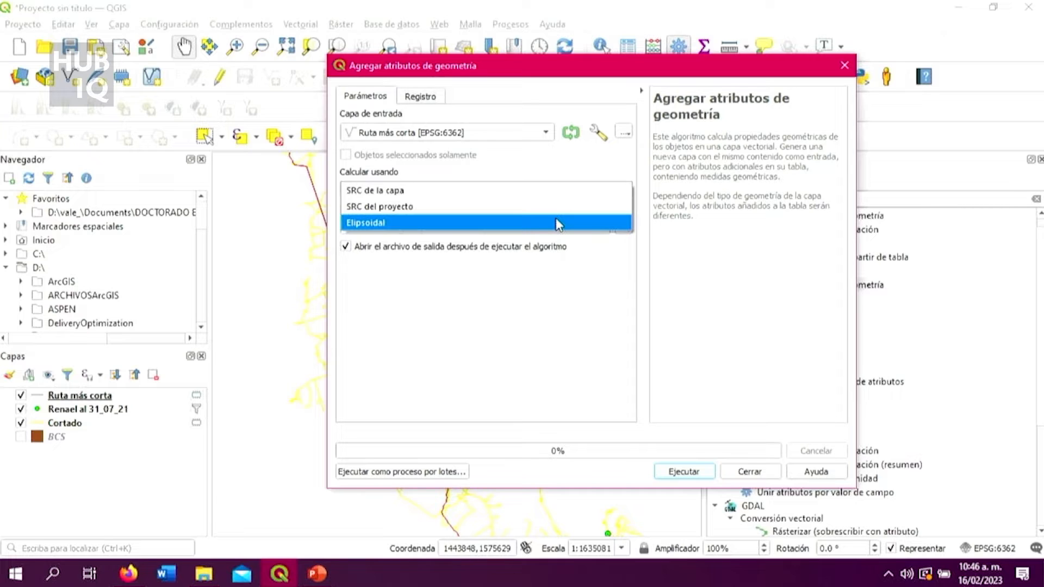
click(555, 223)
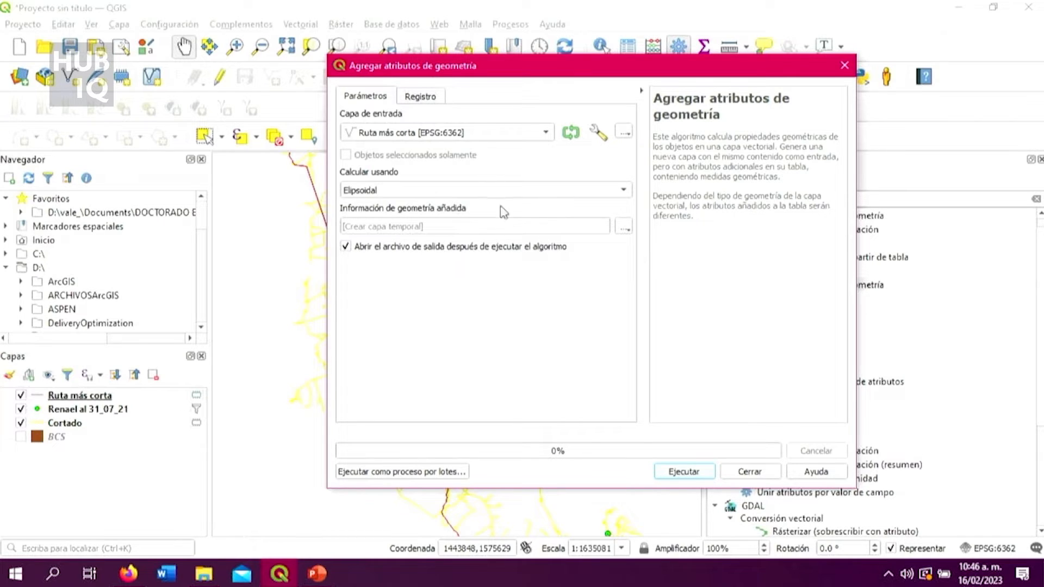
click(699, 475)
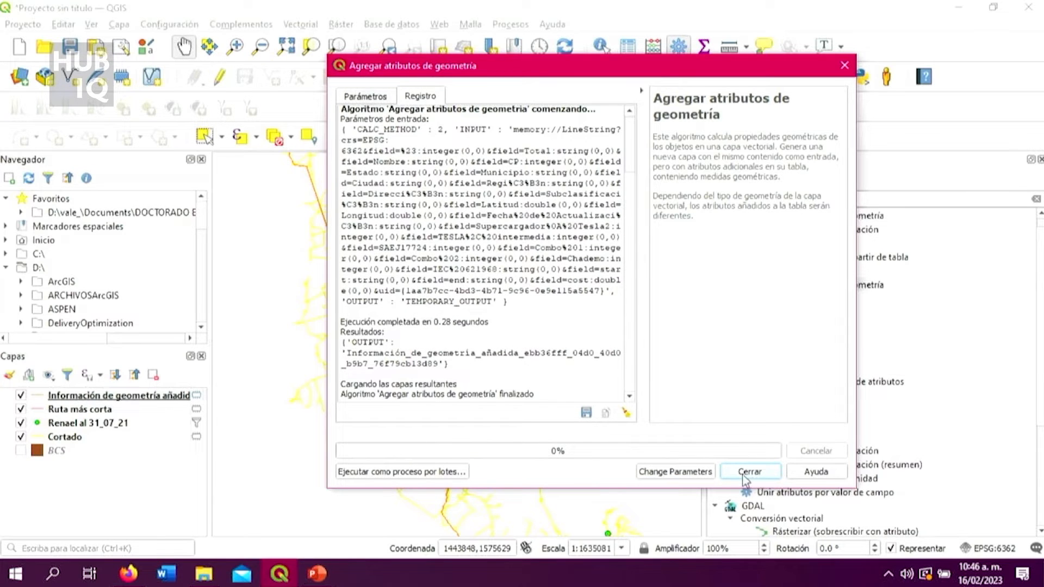
click(697, 472)
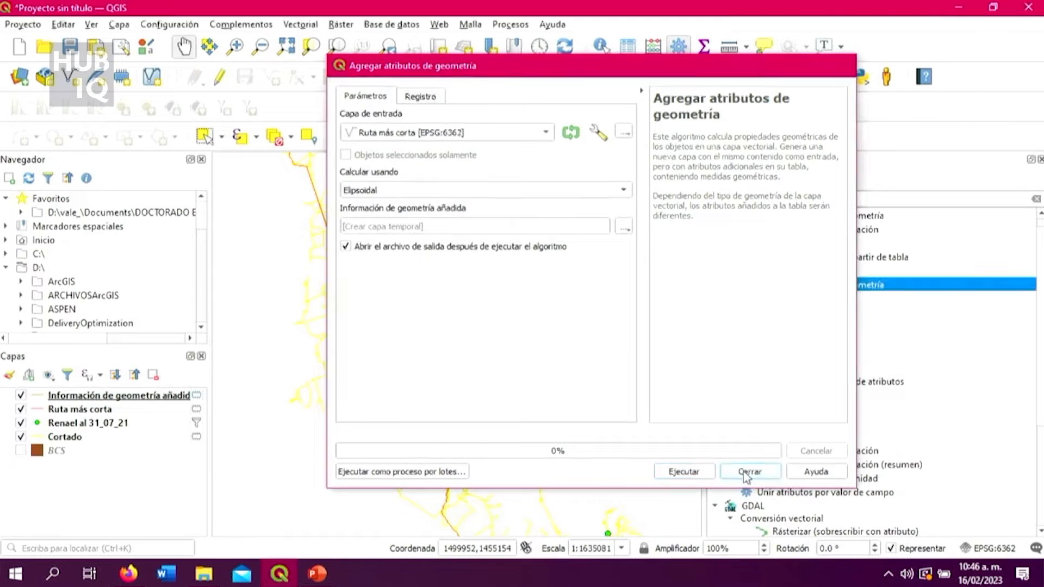
click(749, 472)
Review the Información de geometría añadida attribute table, comparing the cost field with length, straightdis and sinuosity, alongside the routes on the map.
right_click(145, 395)
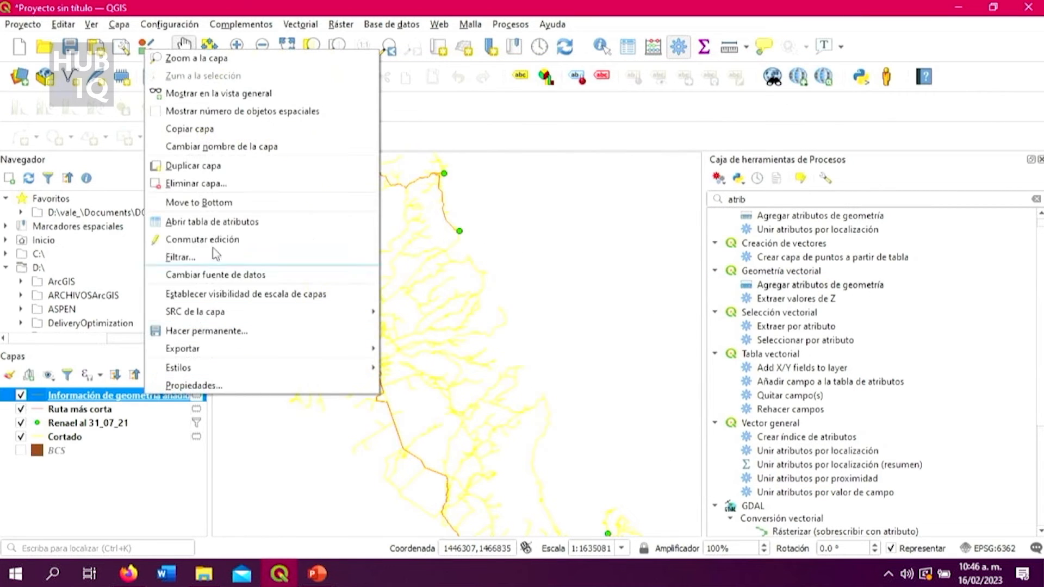
click(215, 225)
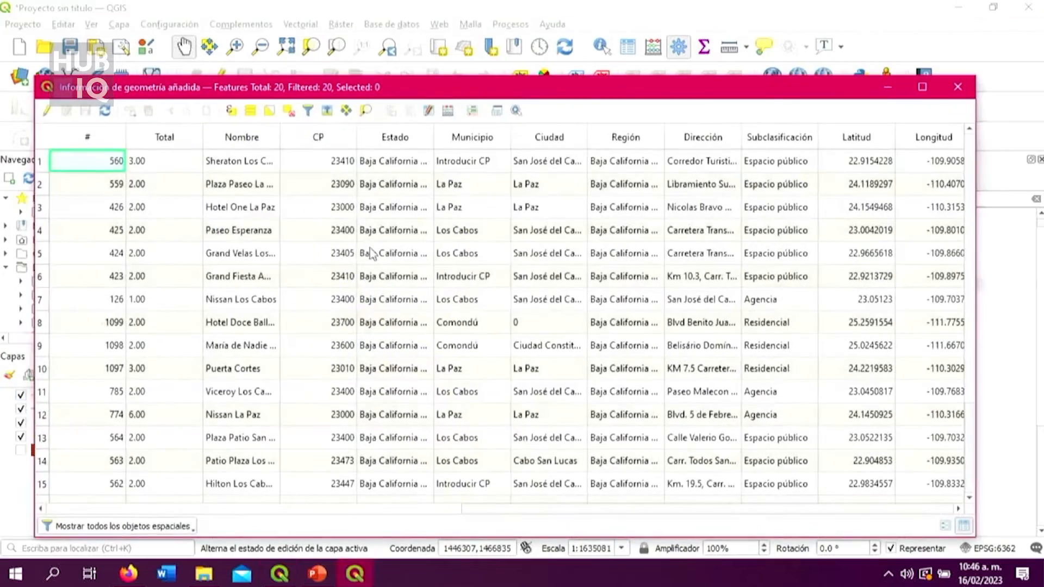
drag(431, 509, 587, 511)
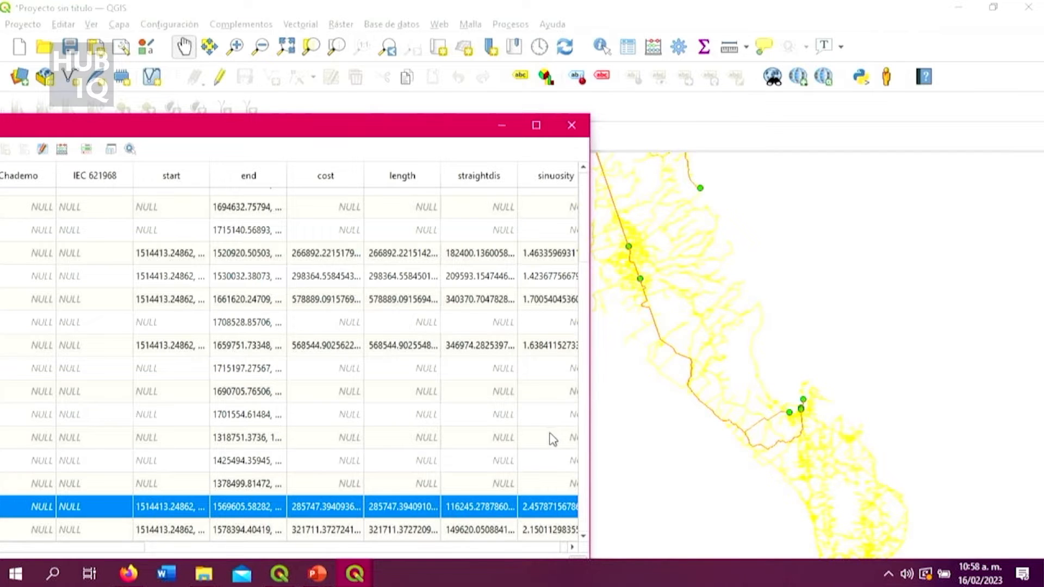
scroll(550, 435, up, 2)
scroll(550, 435, down, 2)
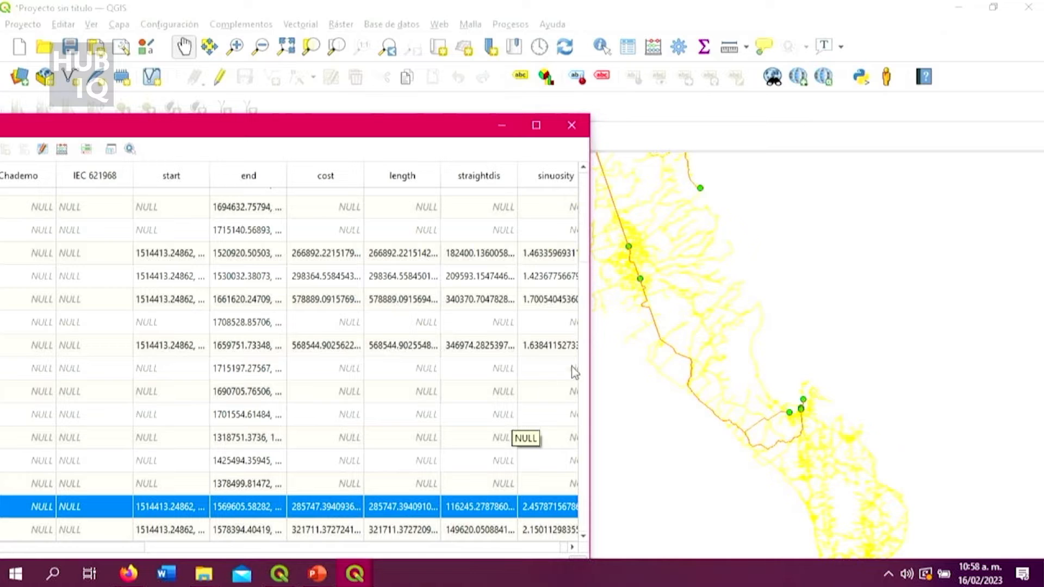
scroll(615, 352, down, 3)
click(629, 310)
drag(628, 309, 677, 345)
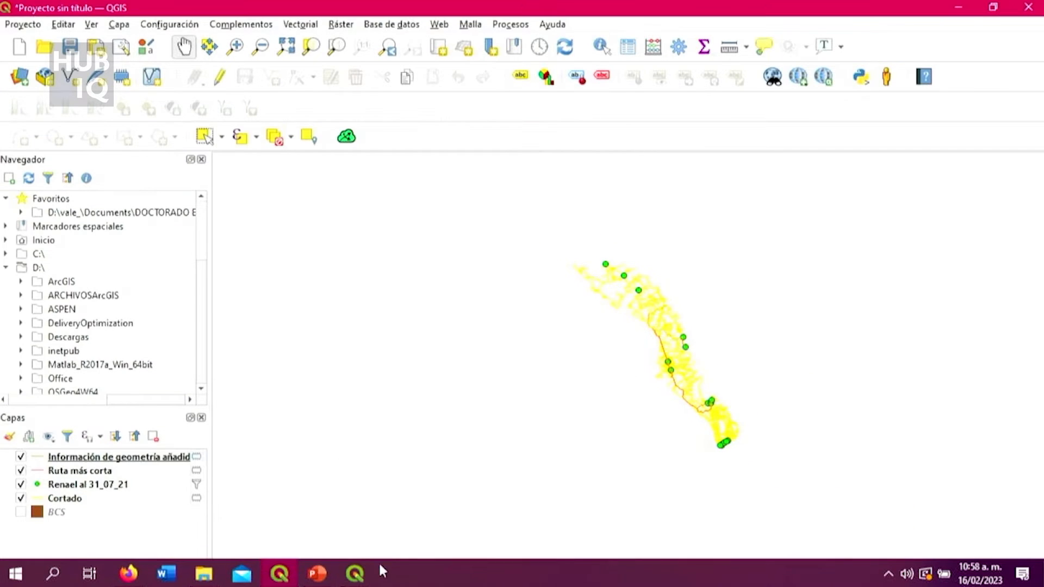
mouse_move(356, 571)
click(501, 532)
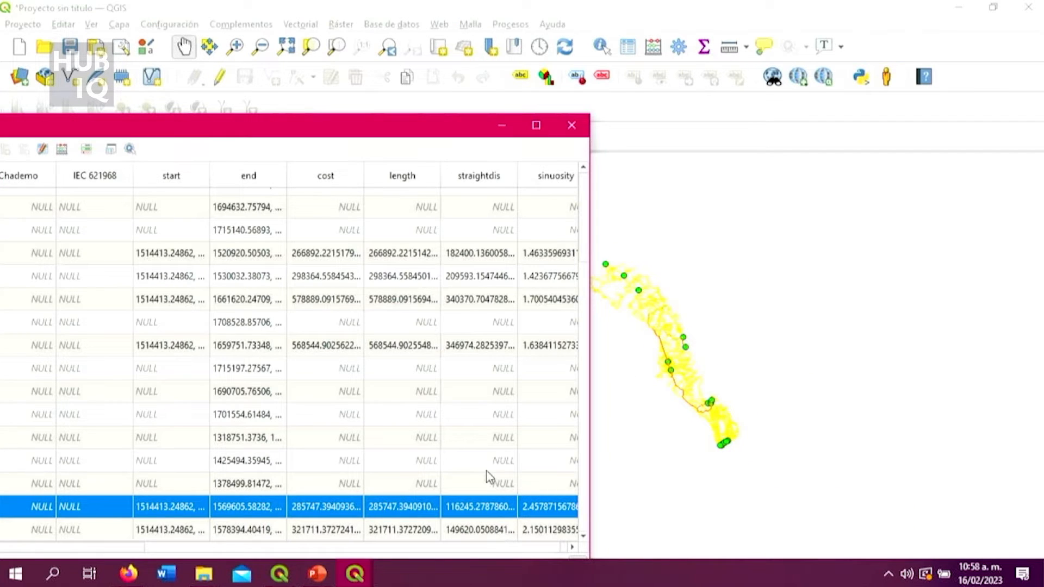
scroll(498, 462, up, 2)
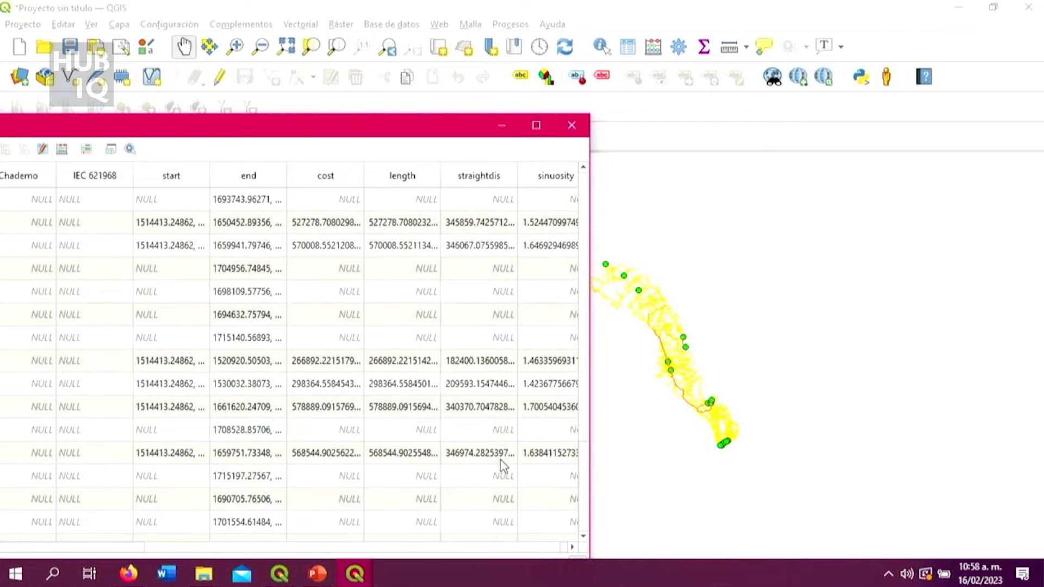
scroll(502, 466, down, 2)
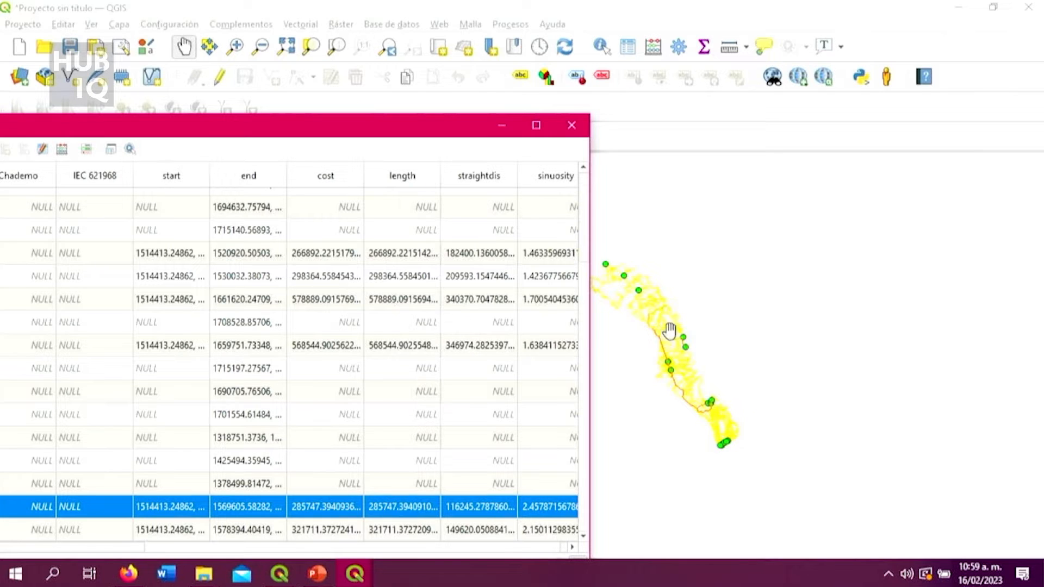
Inspect the calculated routes and Renael points along the full length of the peninsula on the map.
click(699, 348)
scroll(699, 358, up, 3)
scroll(700, 362, down, 1)
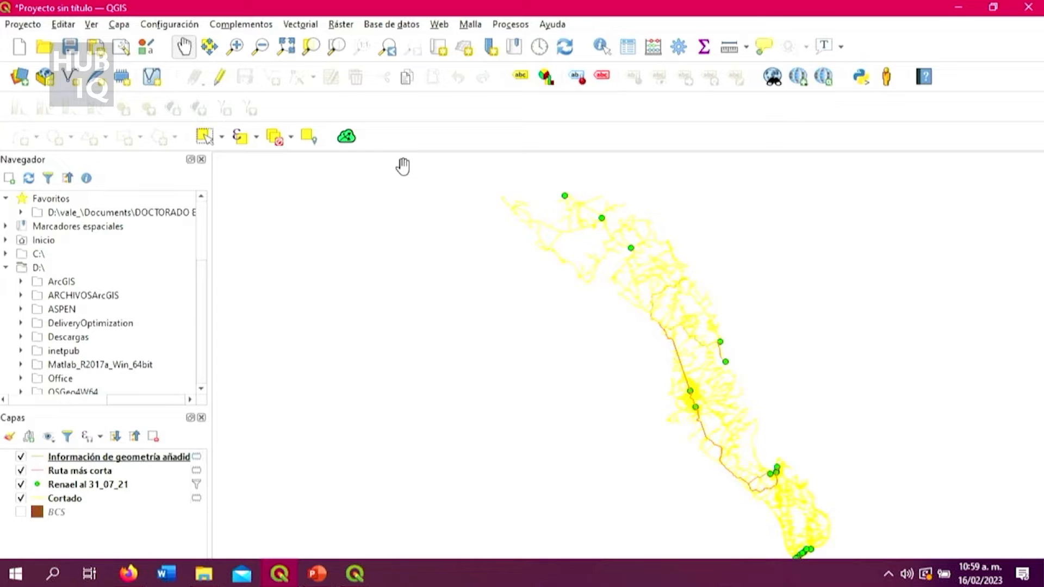
drag(731, 363, 660, 330)
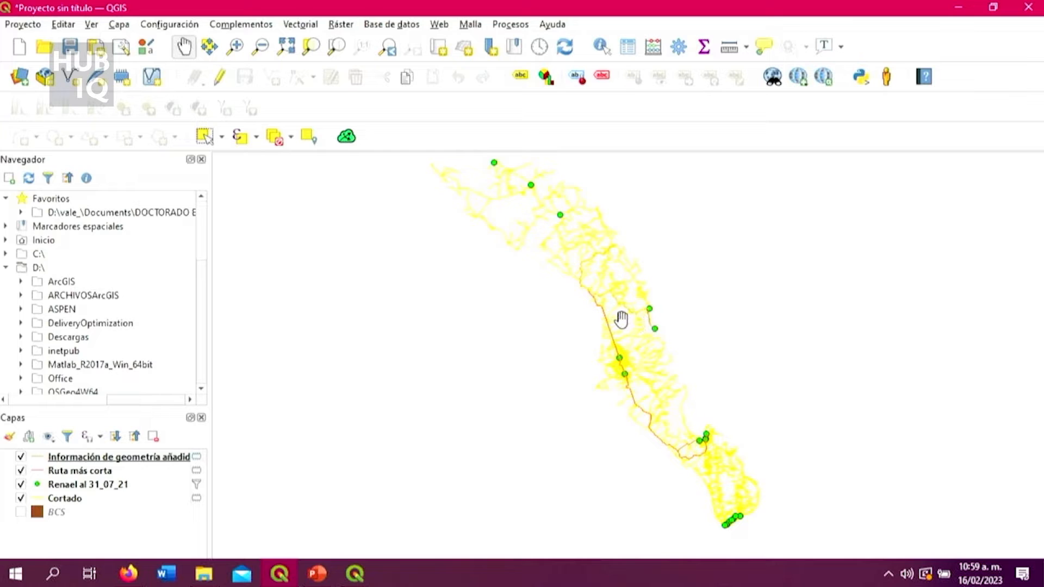
drag(622, 322, 620, 356)
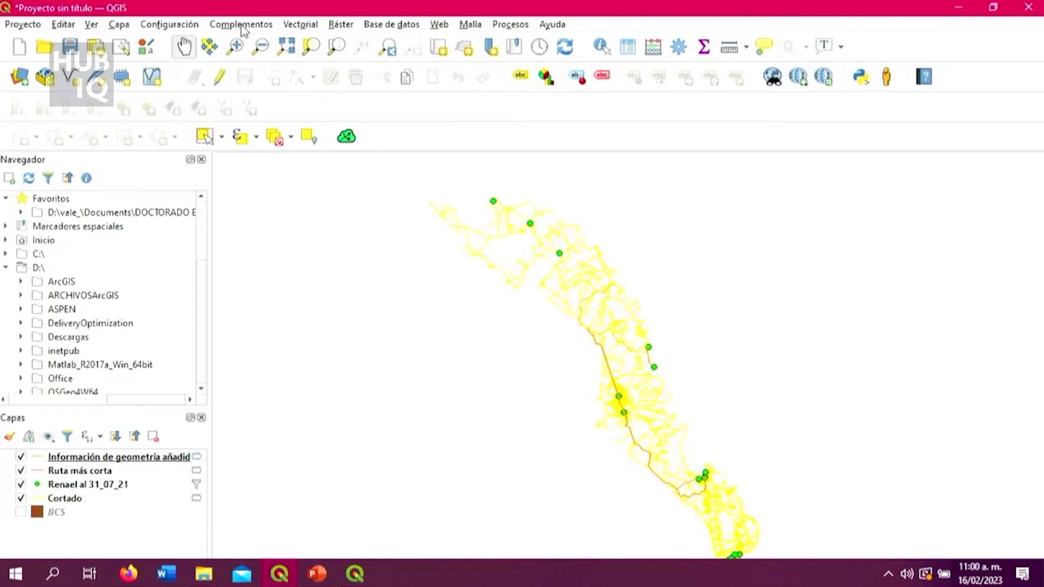
Check the installed plugins matching "quick" in the plugin manager and view the Online Routing Mapper dialog, closing both.
click(439, 24)
mouse_move(456, 64)
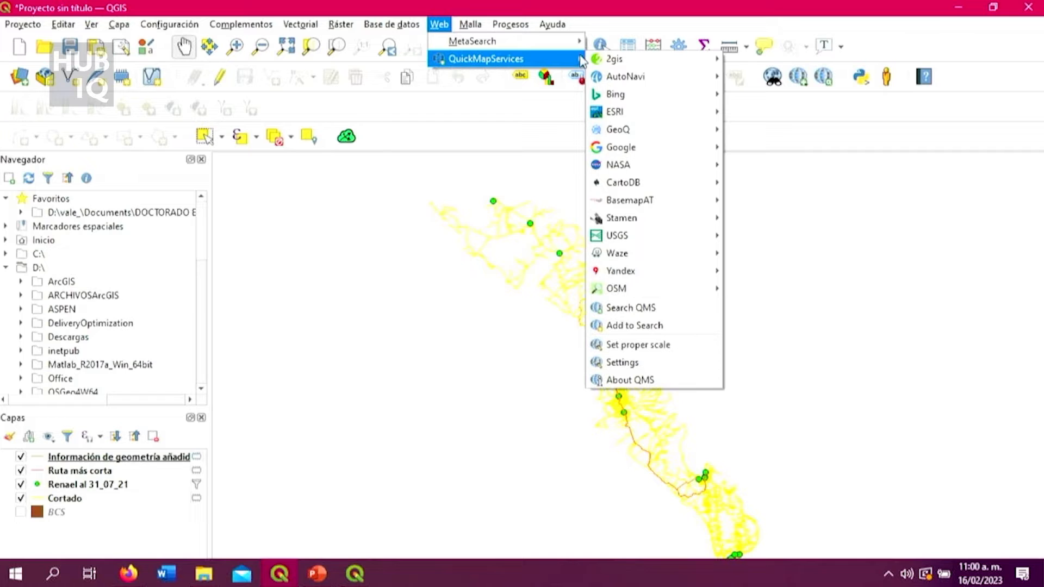
mouse_move(647, 148)
mouse_move(170, 25)
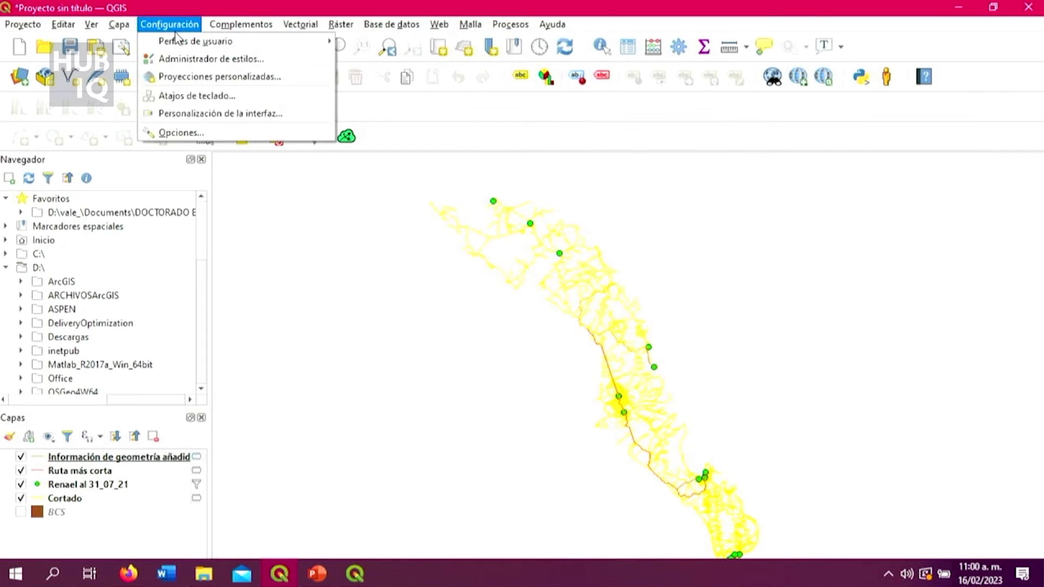
mouse_move(226, 26)
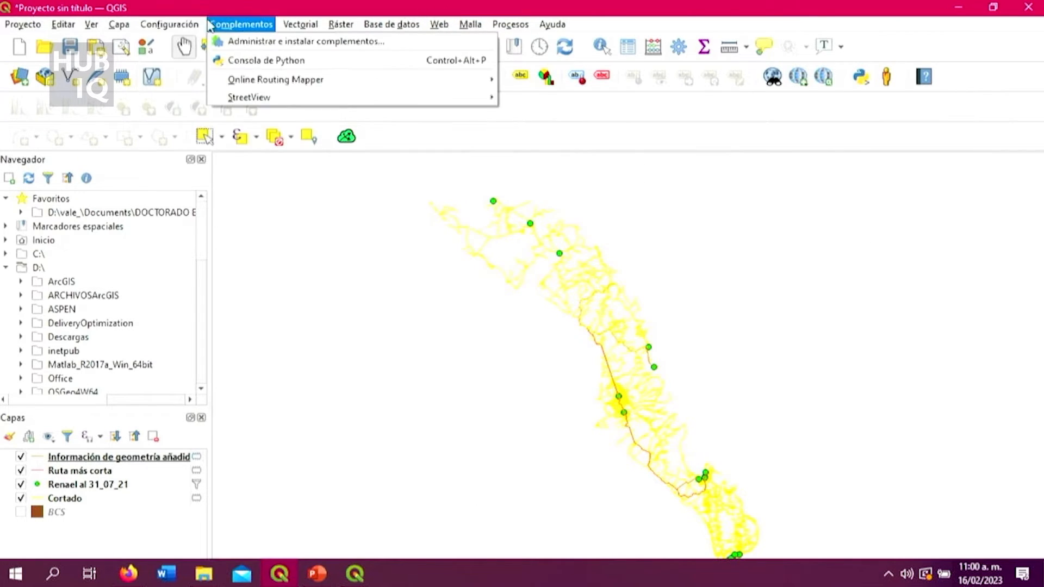
click(240, 43)
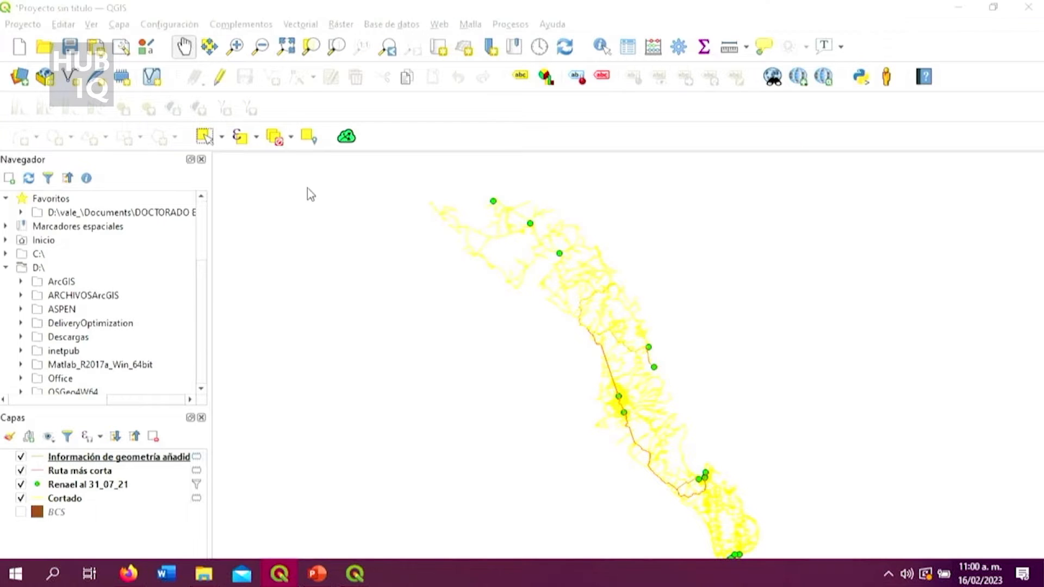
text(quick)
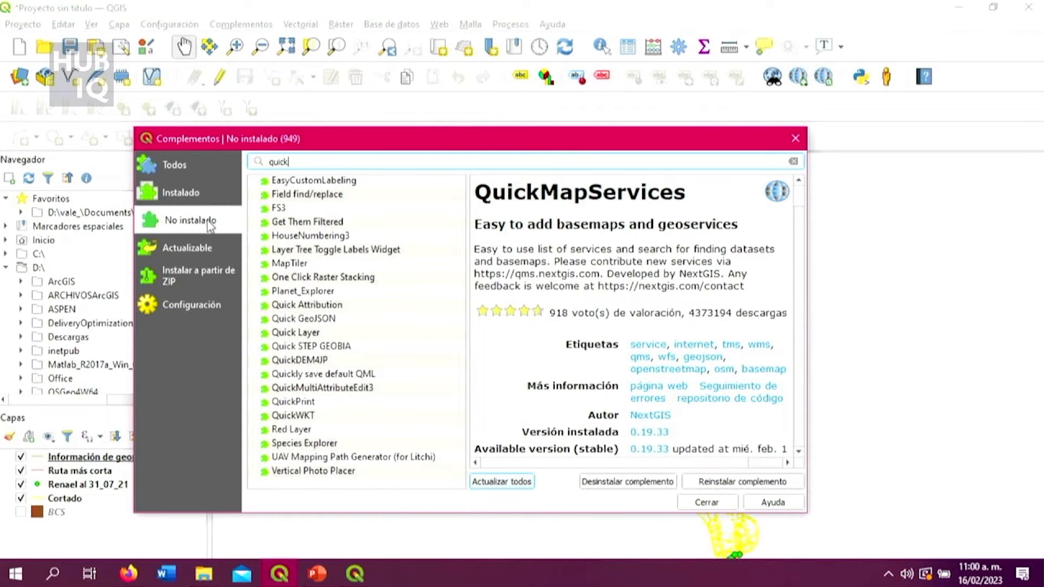
click(214, 191)
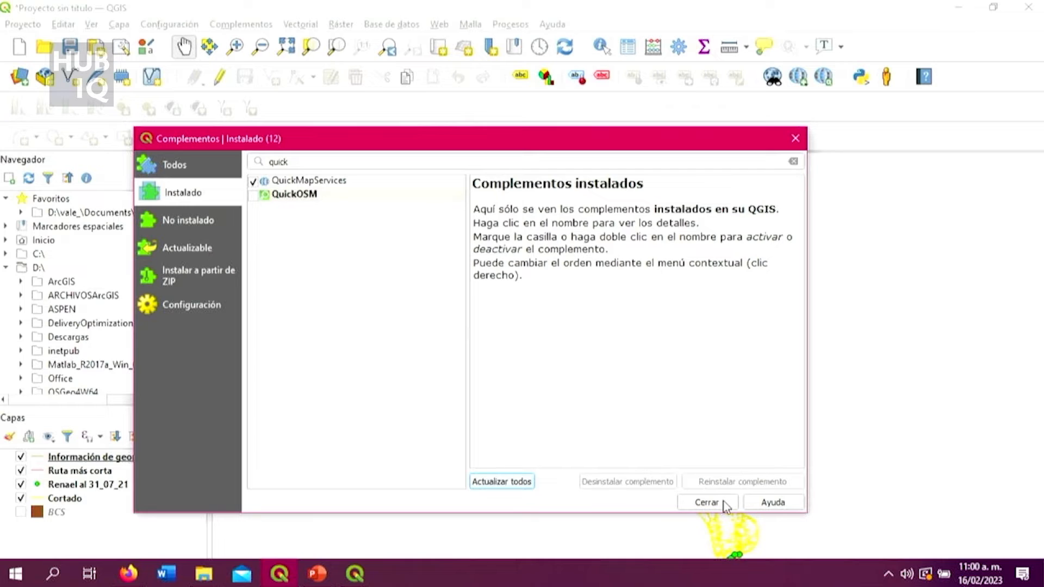
click(707, 502)
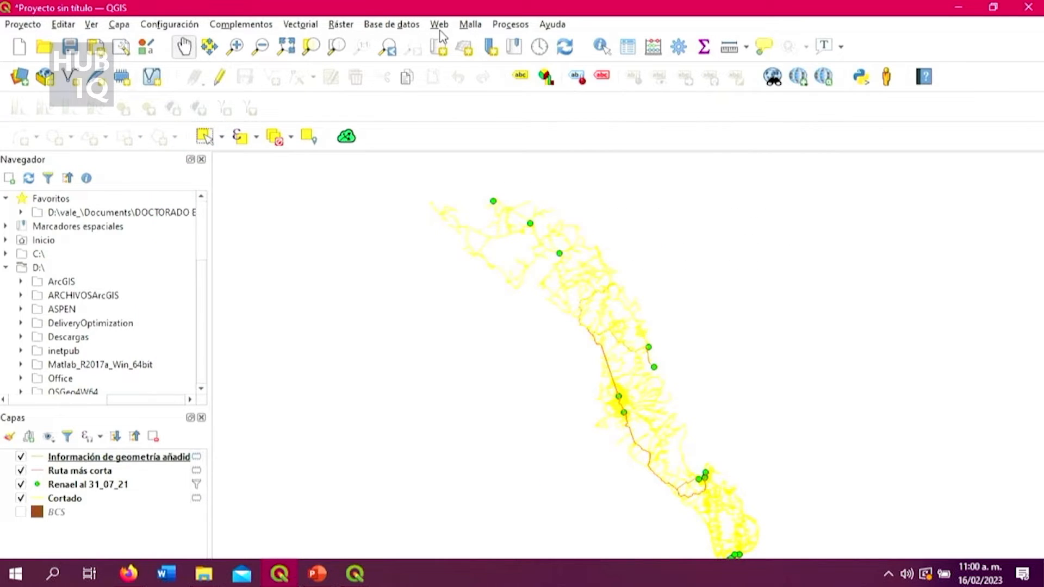
click(354, 140)
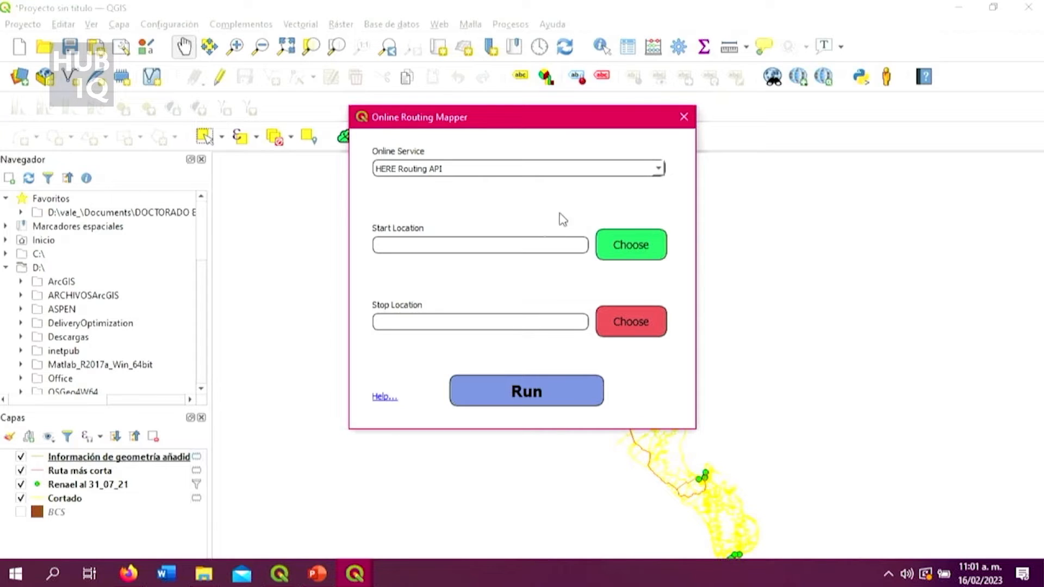
click(691, 116)
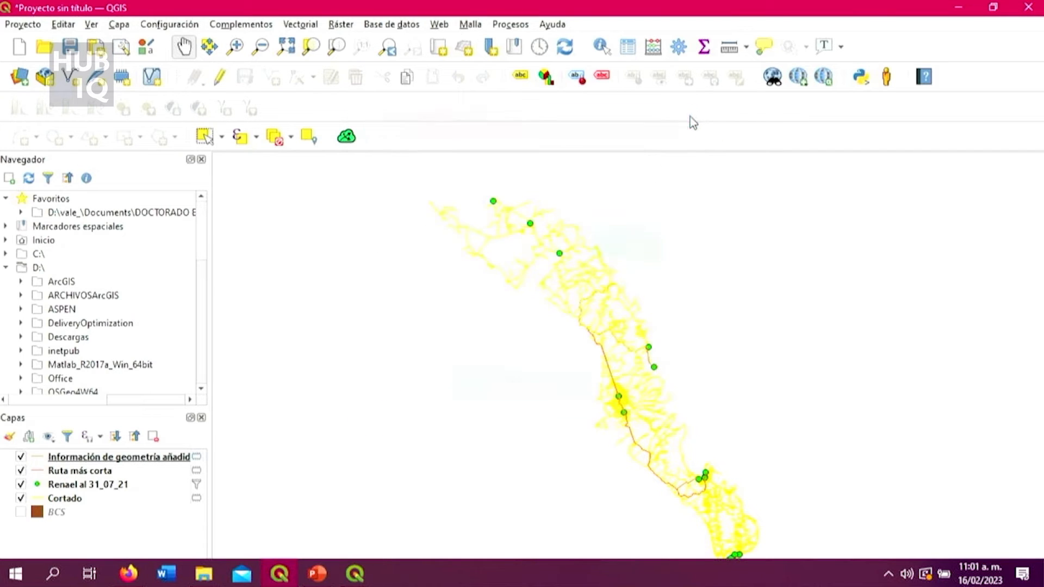
Add the Google Road basemap to the project with QuickMapServices.
click(438, 24)
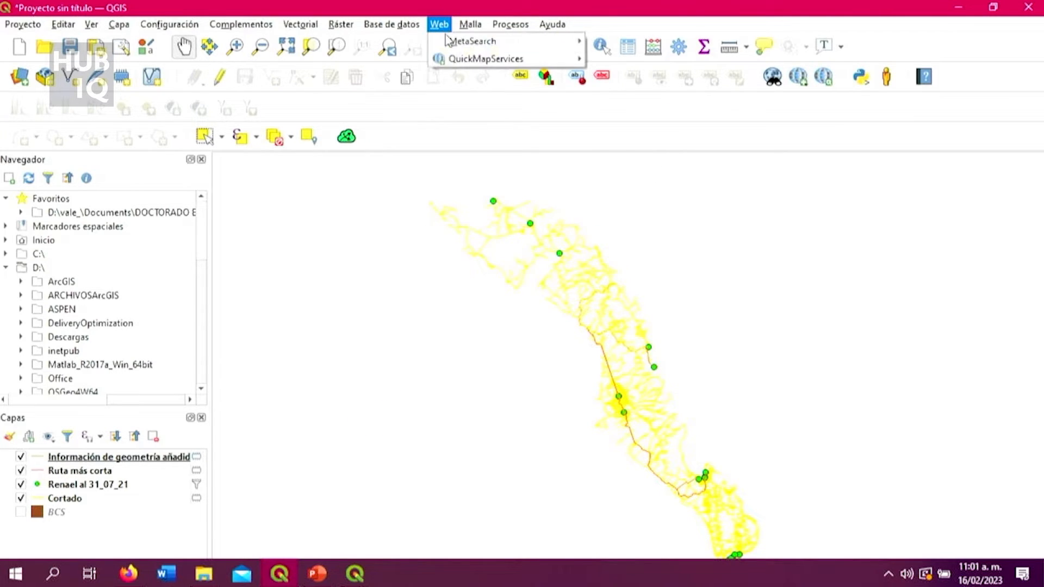
mouse_move(455, 64)
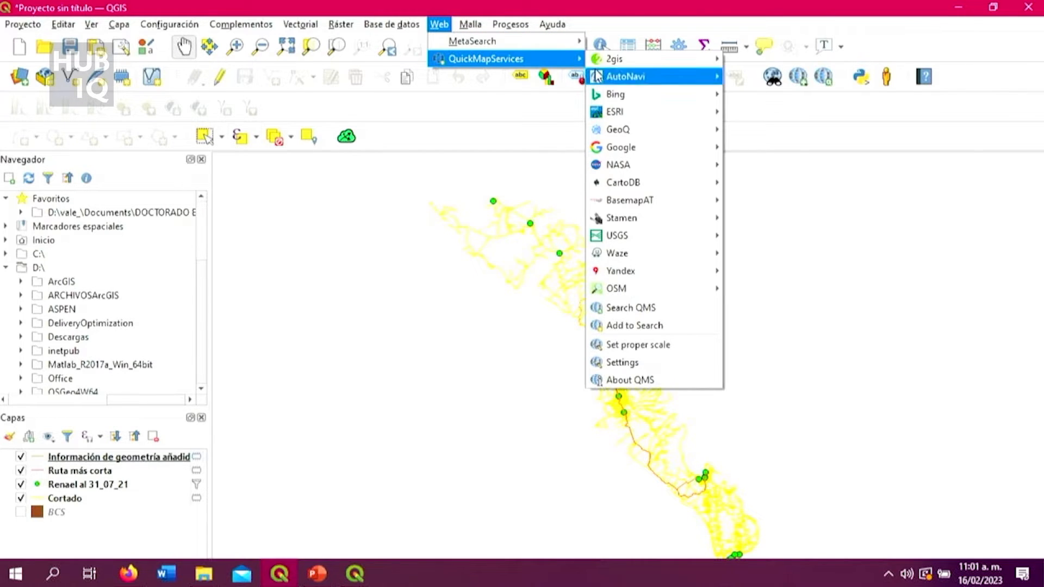
mouse_move(620, 148)
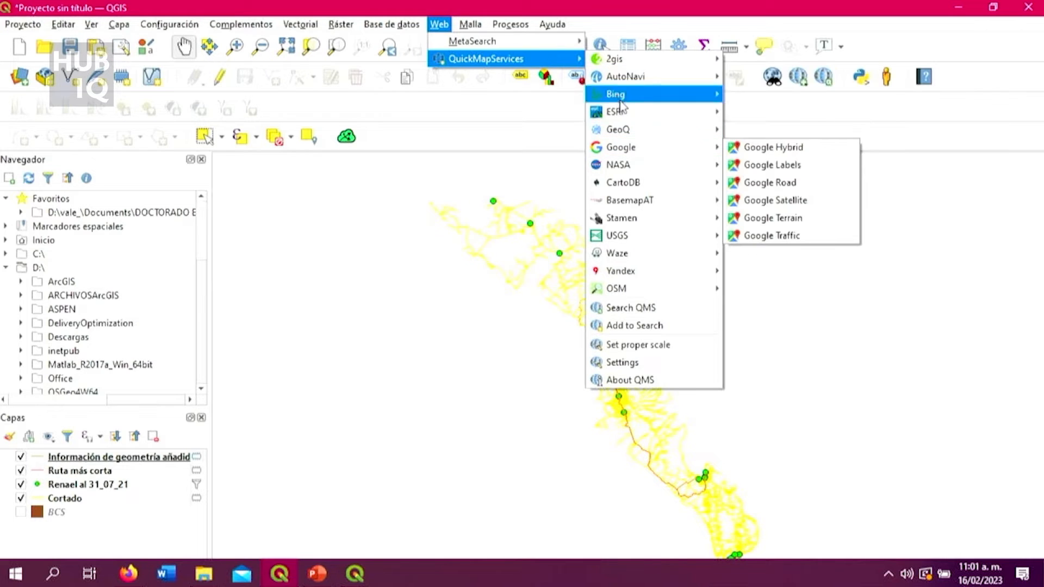
click(768, 186)
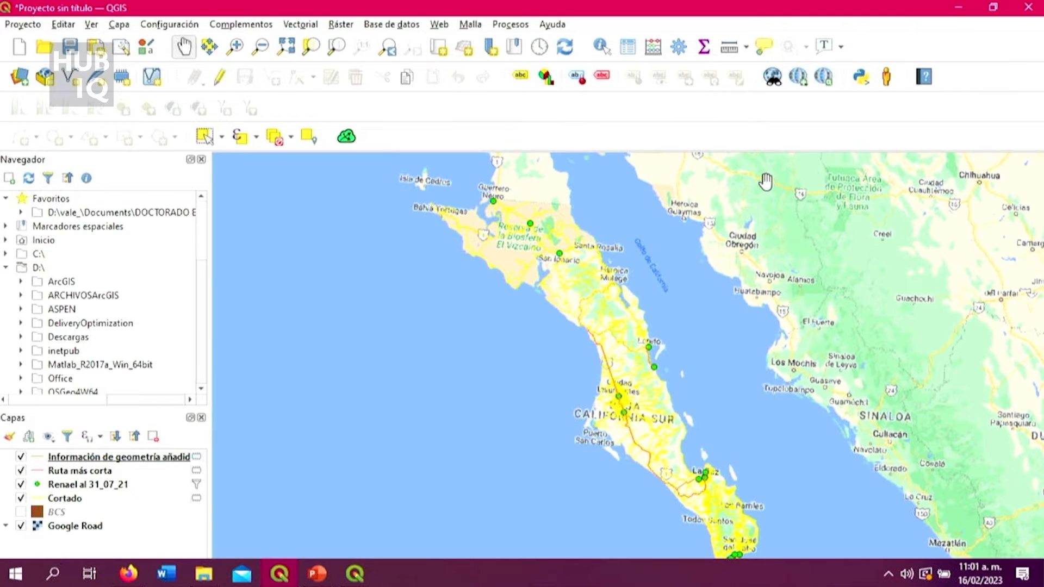
Inspect the calculated routes against the Google Road basemap around Ciudad Insurgentes, Ciudad Constitución and the surrounding towns.
scroll(674, 364, up, 2)
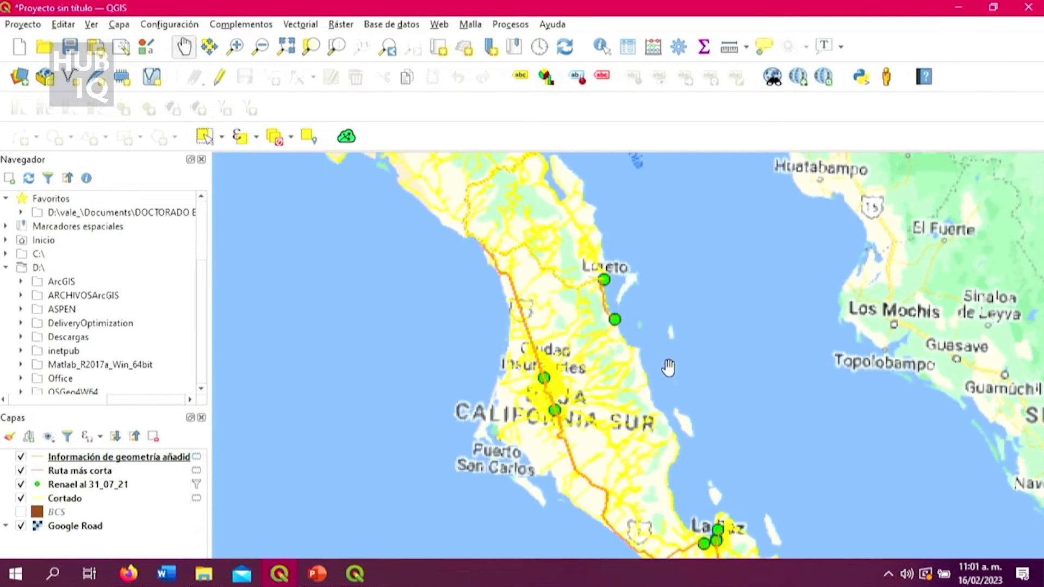
scroll(630, 368, up, 3)
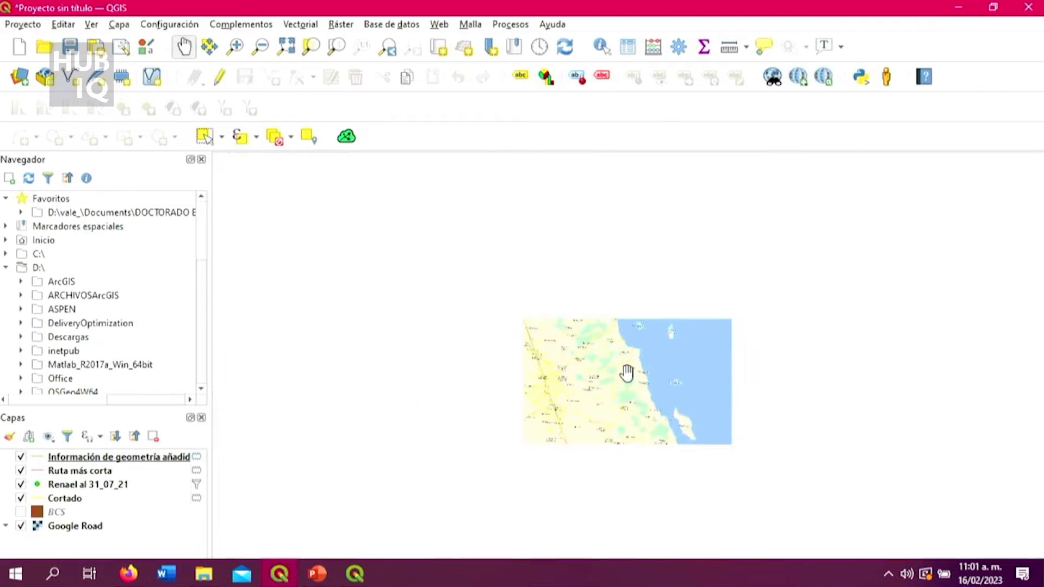
scroll(628, 413, up, 2)
scroll(558, 378, up, 2)
scroll(561, 370, down, 2)
scroll(562, 368, down, 2)
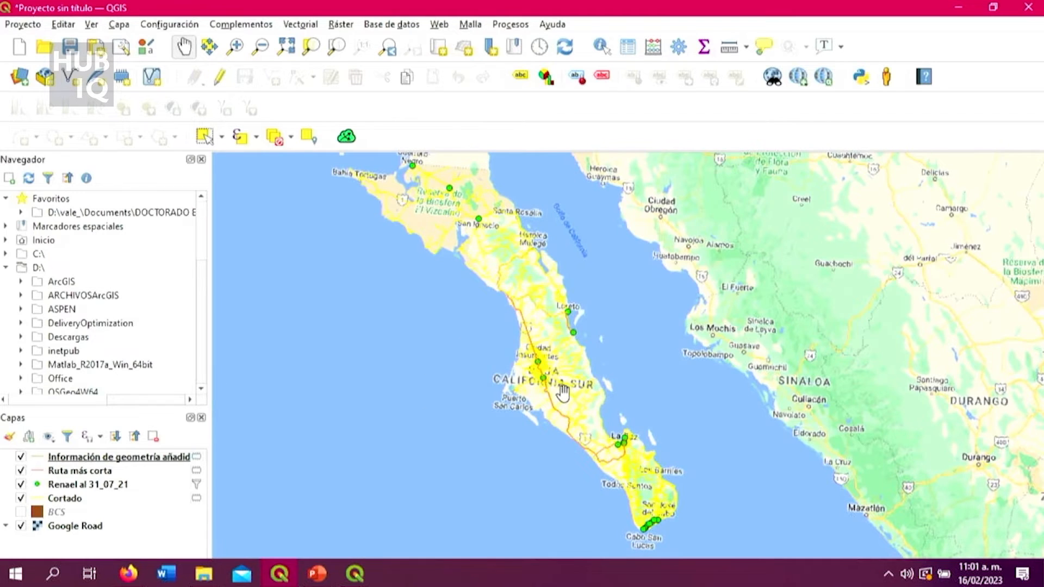
scroll(563, 391, up, 2)
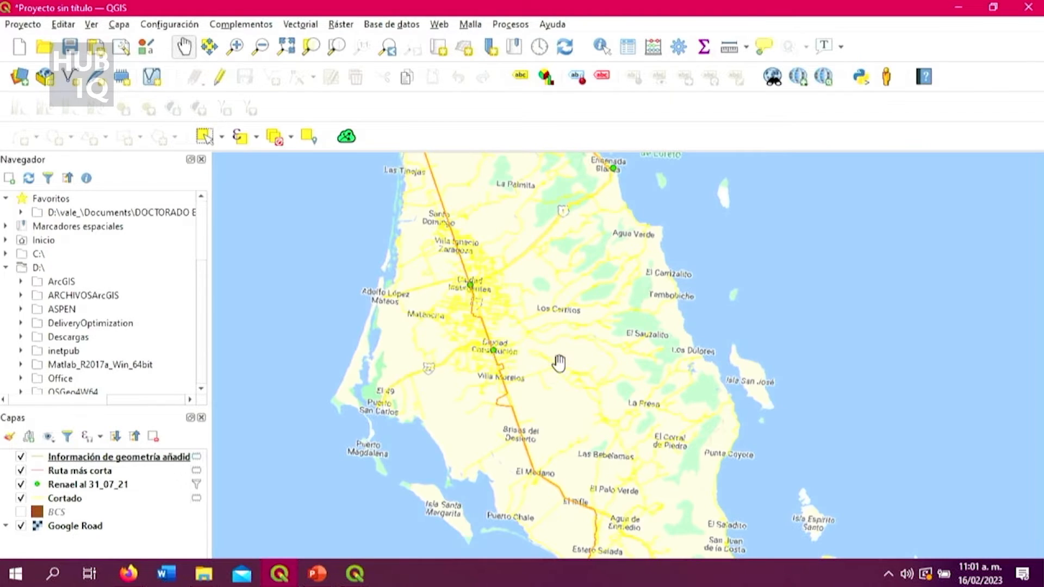
scroll(562, 359, down, 2)
scroll(569, 353, up, 2)
scroll(577, 348, up, 1)
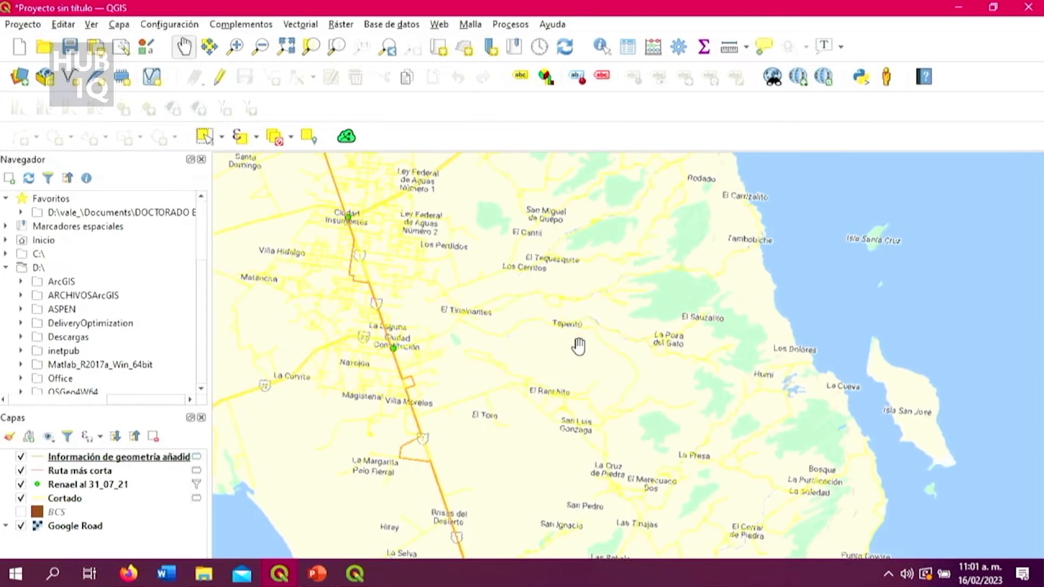
scroll(578, 347, down, 2)
scroll(582, 353, up, 1)
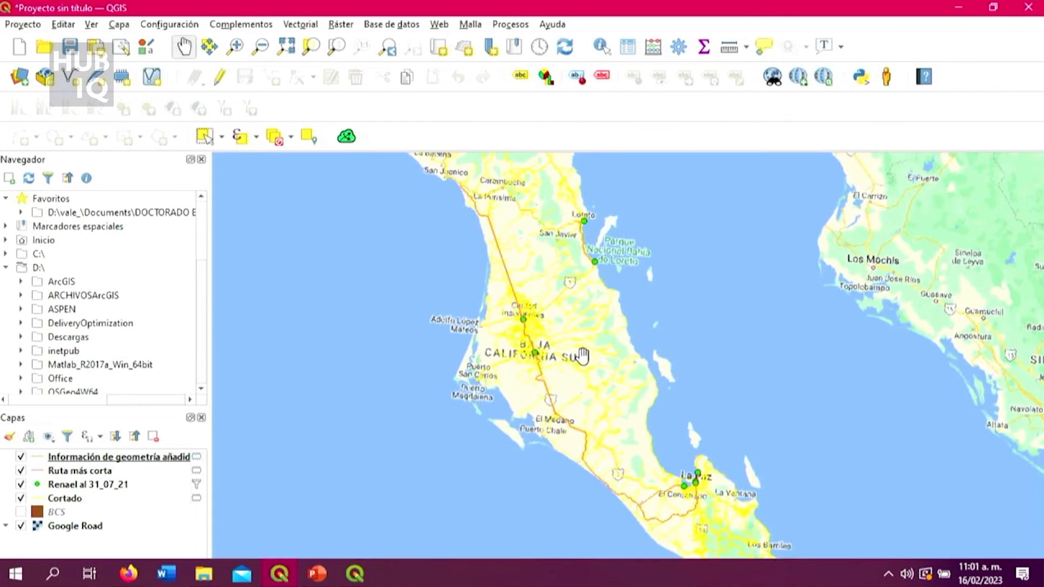
scroll(585, 374, up, 1)
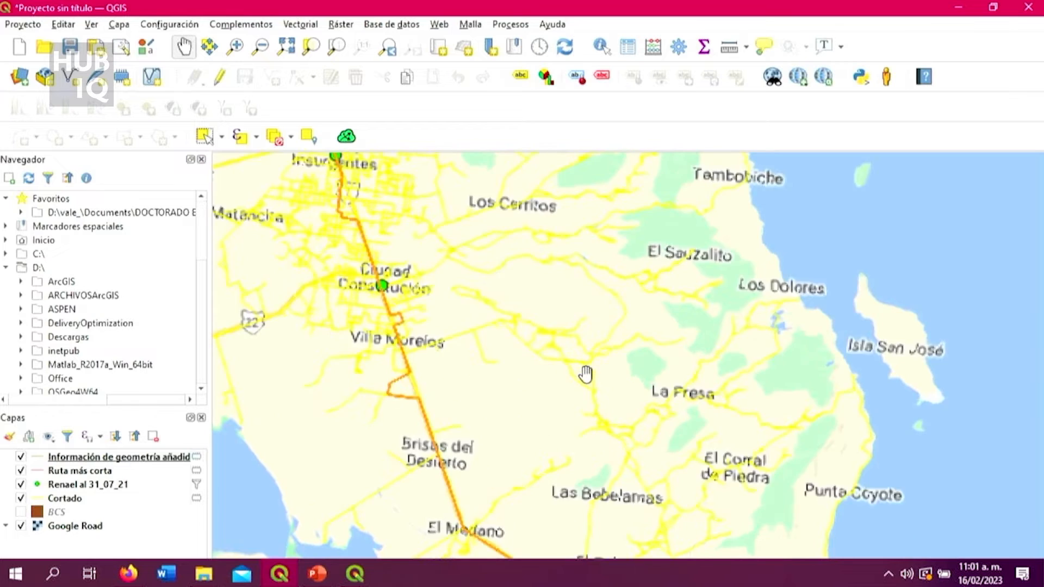
scroll(585, 374, down, 2)
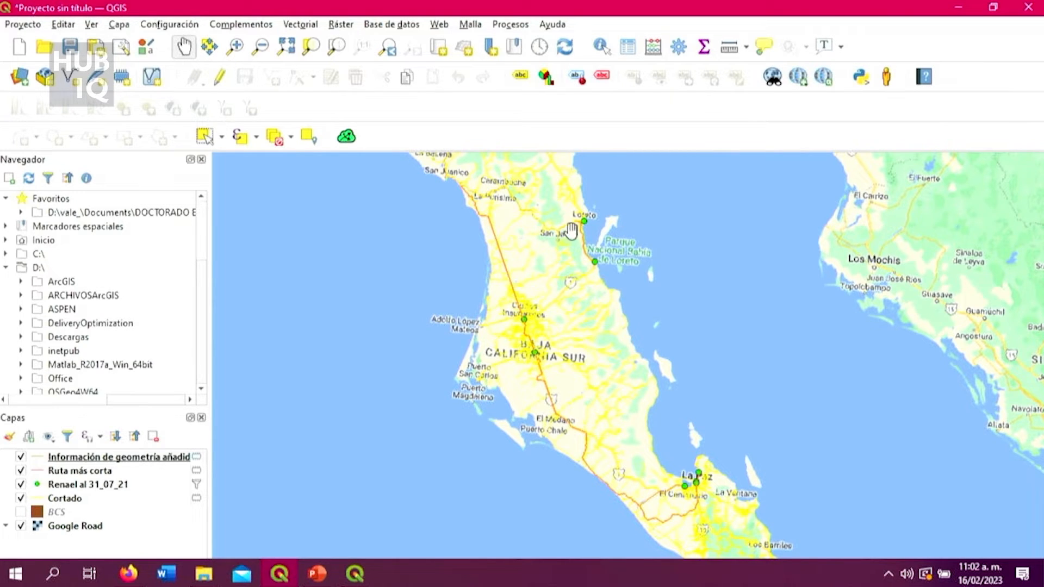
scroll(606, 366, up, 2)
scroll(606, 366, down, 2)
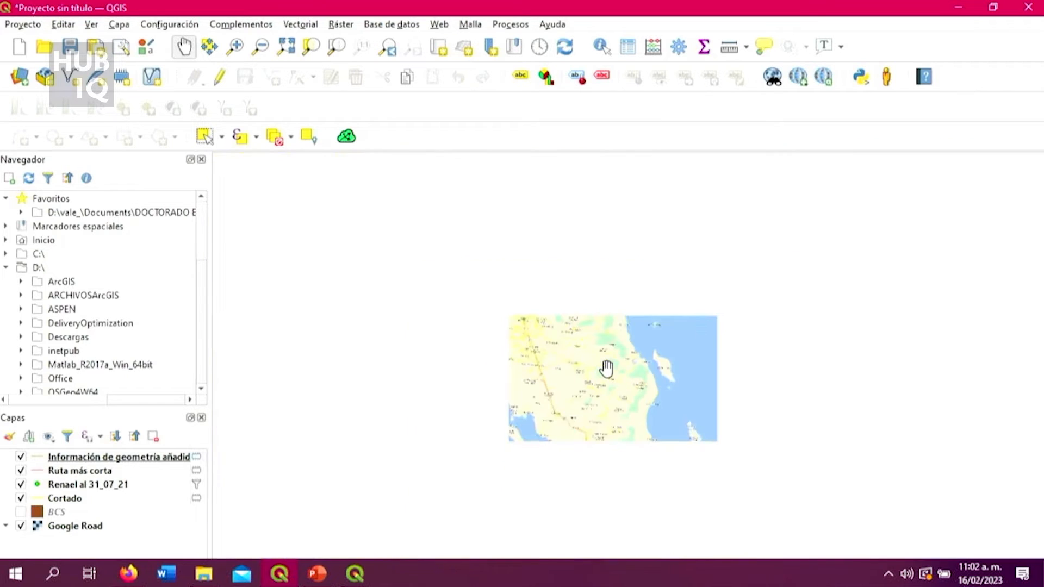
scroll(606, 368, up, 1)
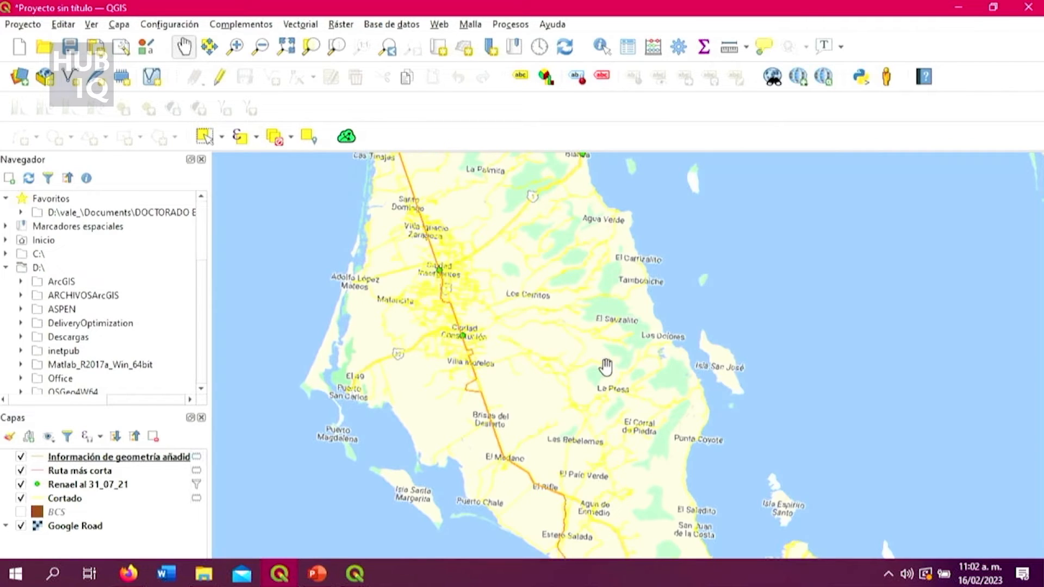
scroll(578, 329, down, 1)
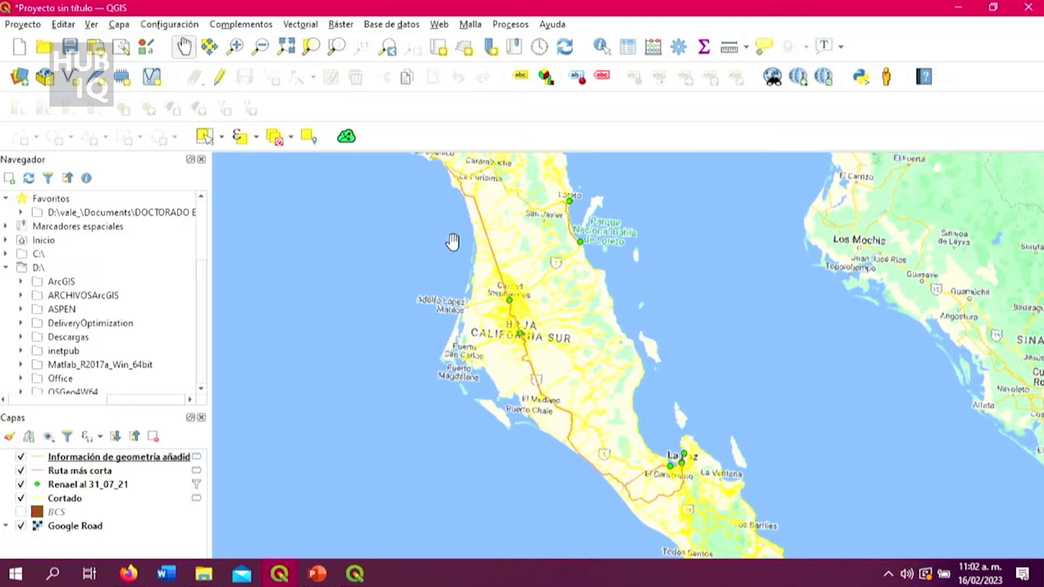
View and close the Online Routing Mapper dialog, and search the not-installed plugins for "out" in the plugin manager.
click(353, 141)
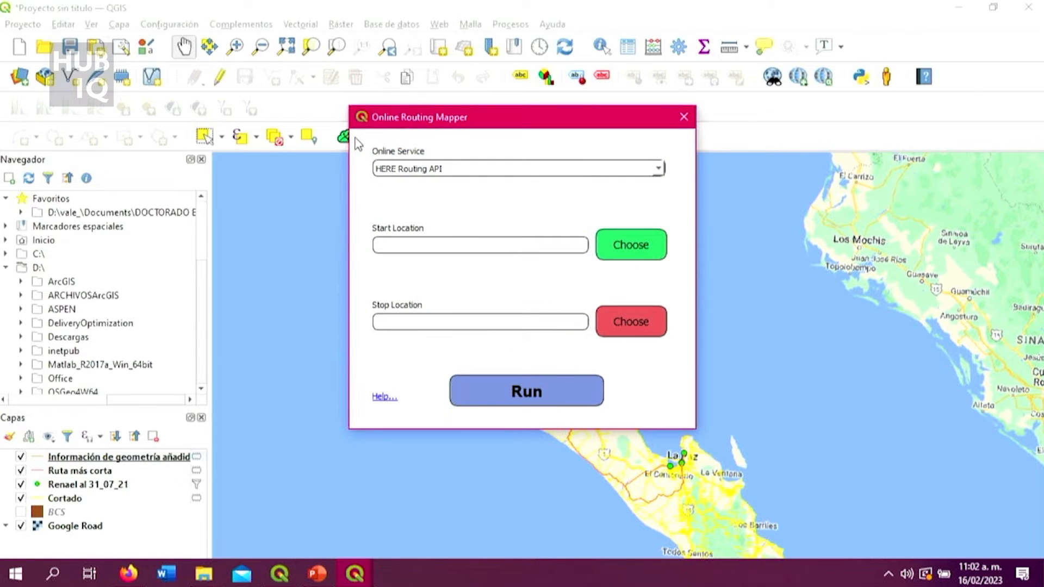
click(682, 118)
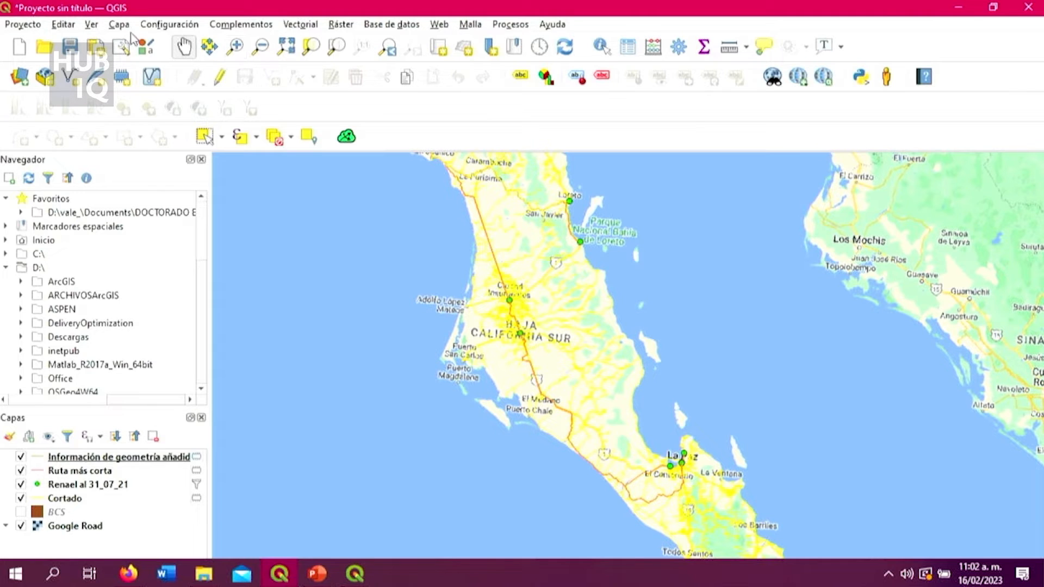
click(241, 25)
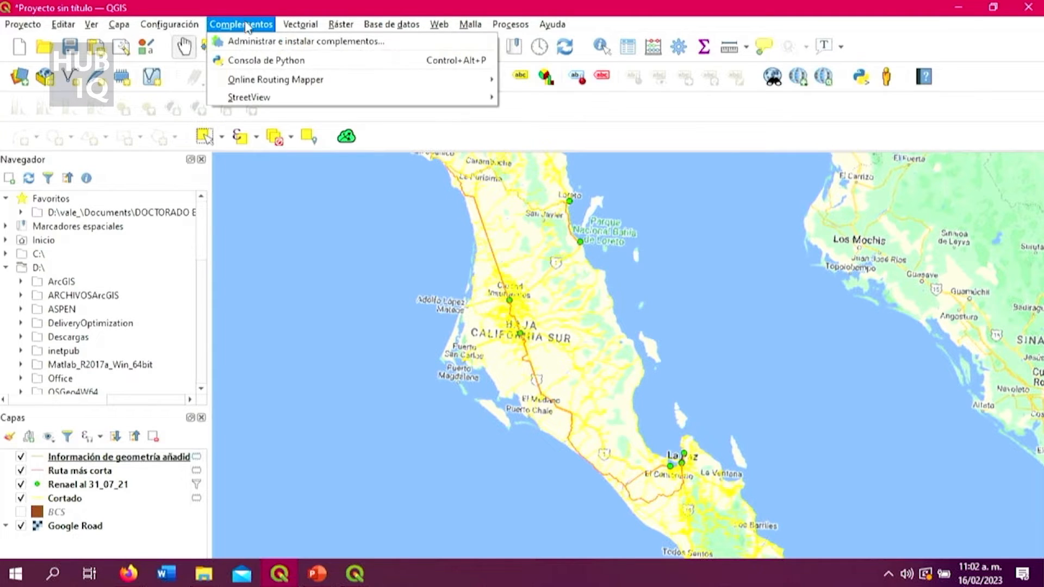
click(275, 42)
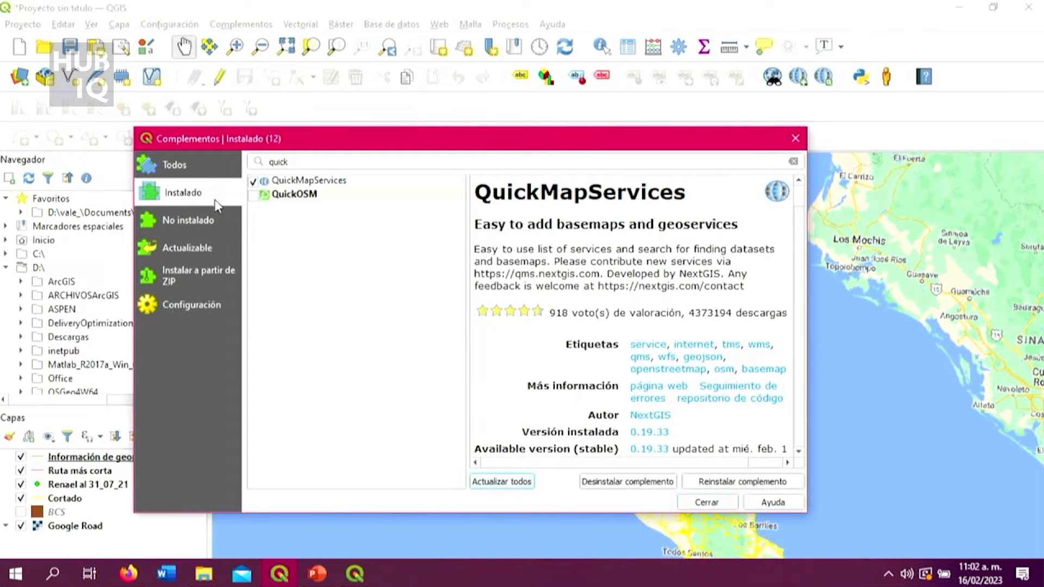
click(190, 220)
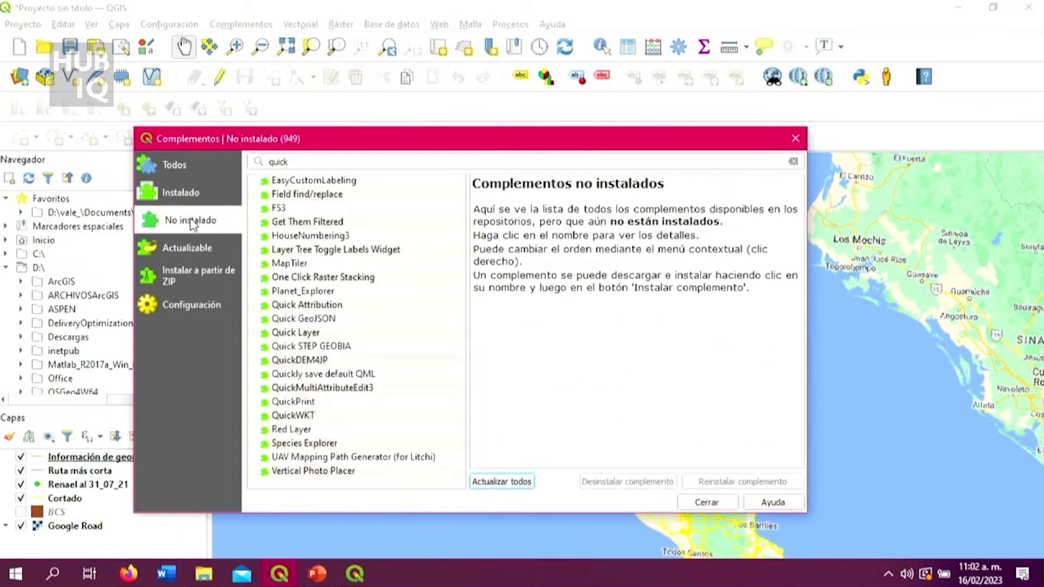
click(308, 162)
text(out)
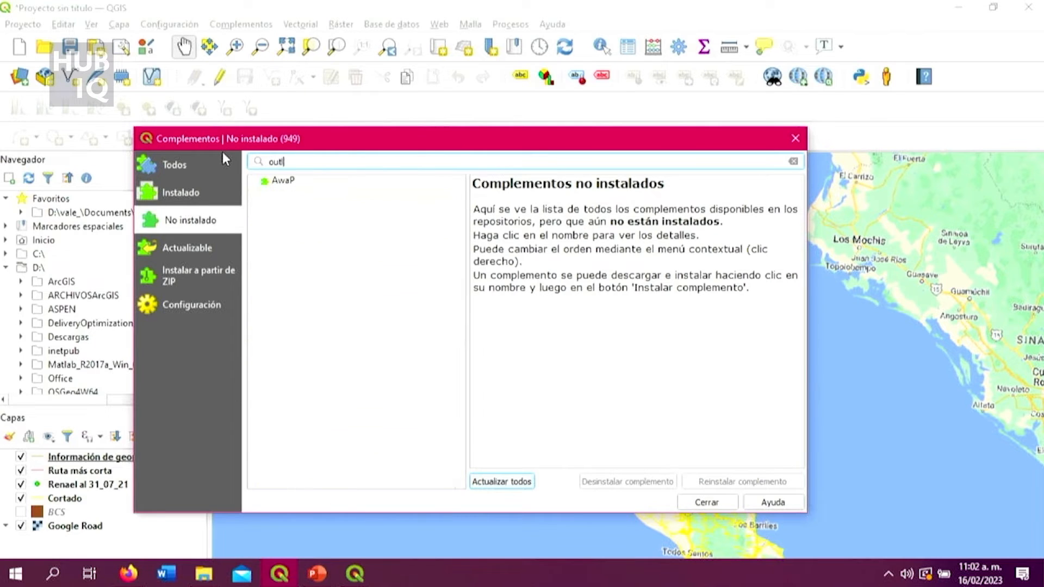
text(l)
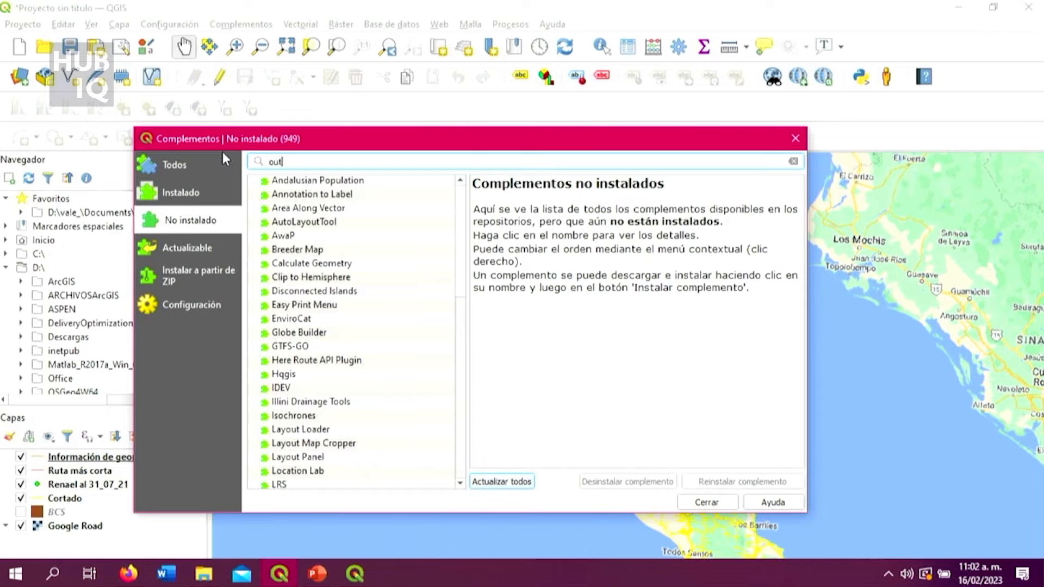
key(BackSpace)
key(BackSpace)
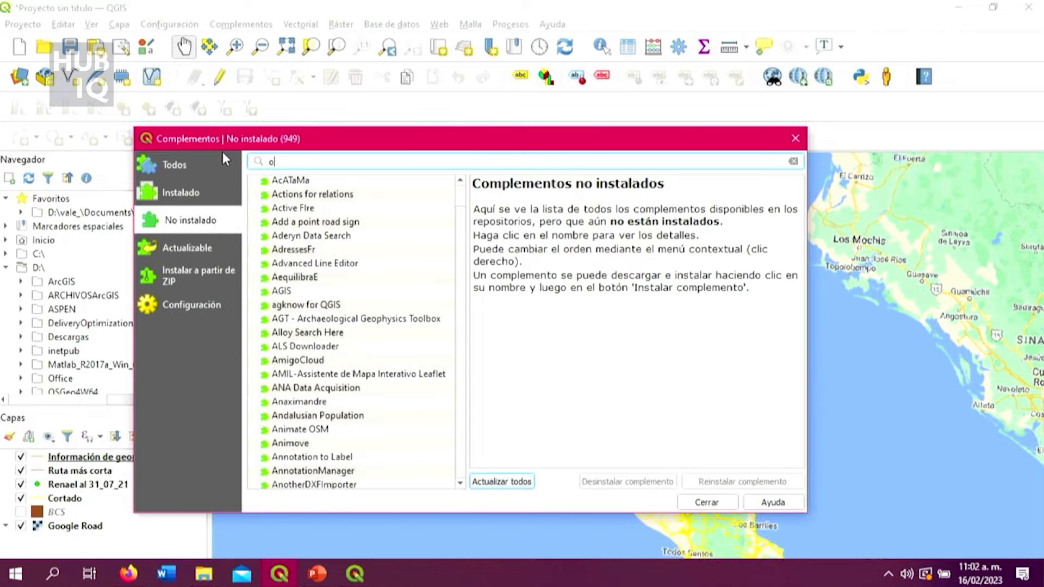
key(BackSpace)
text(ou)
scroll(326, 302, down, 3)
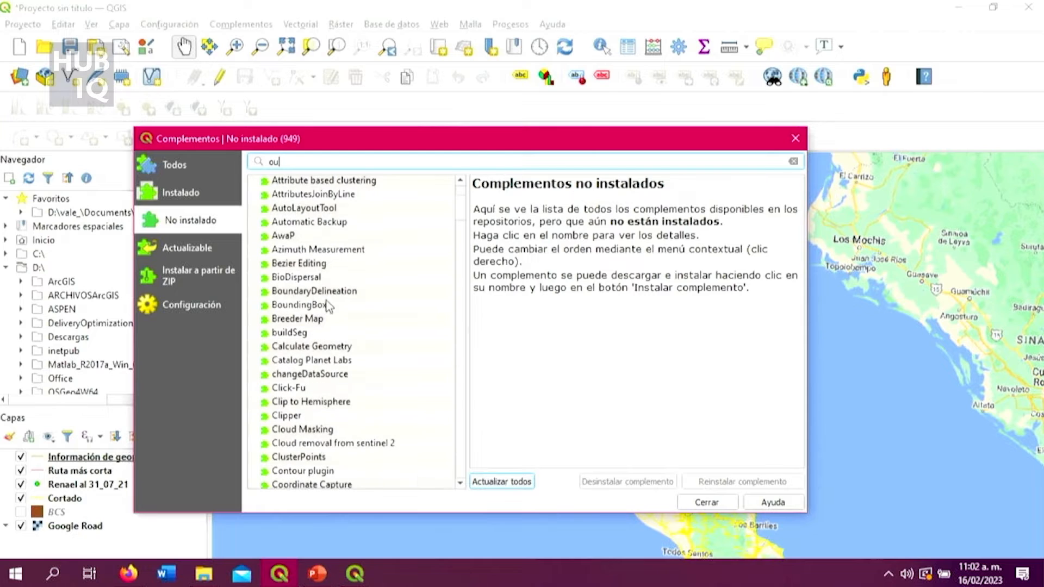
text(t)
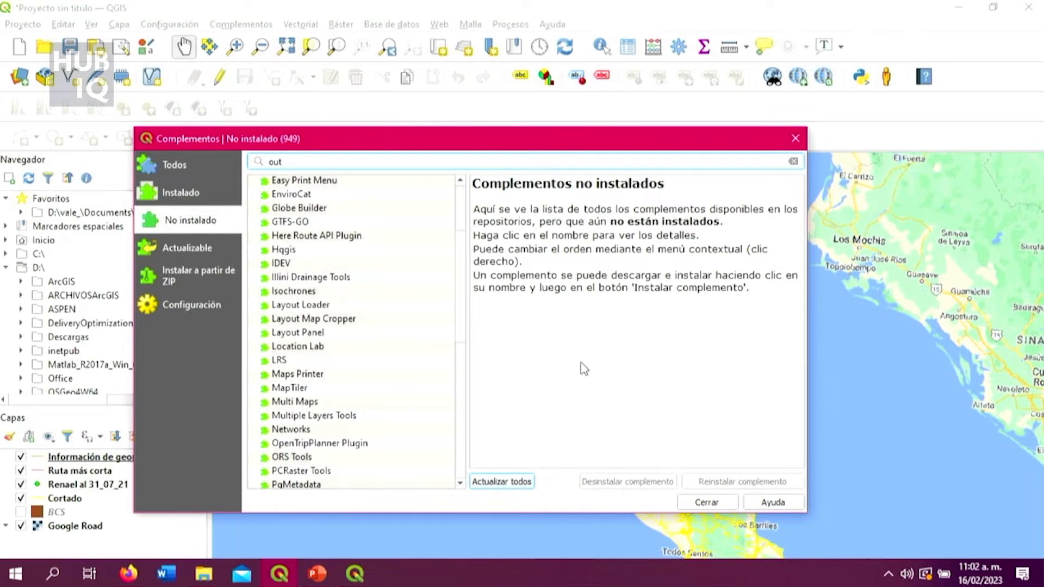
key(BackSpace)
key(BackSpace)
key(BackSpace)
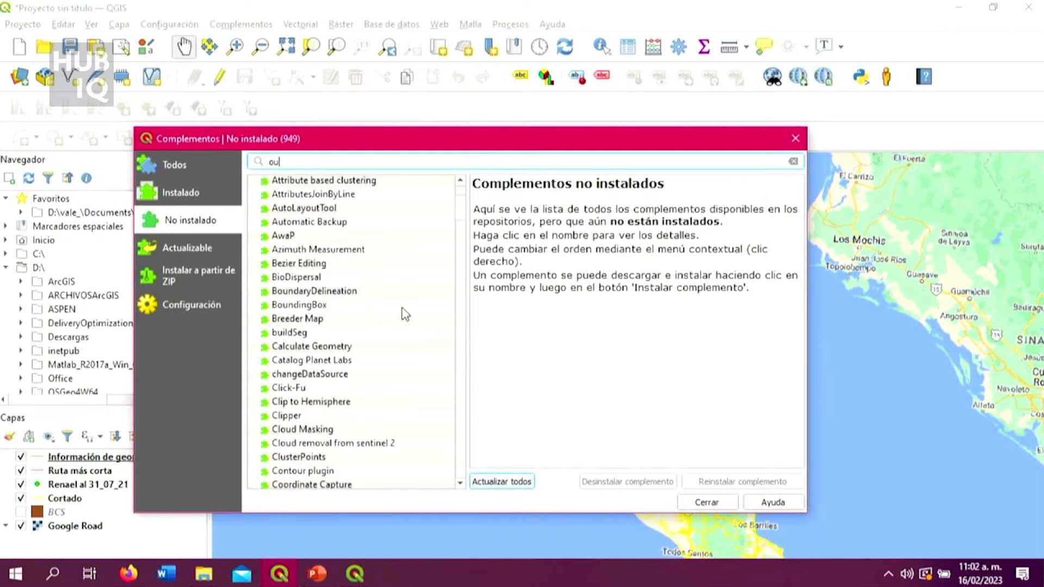
Search the plugin manager for "rou", check the matches among the installed plugins, and close it.
text(ro)
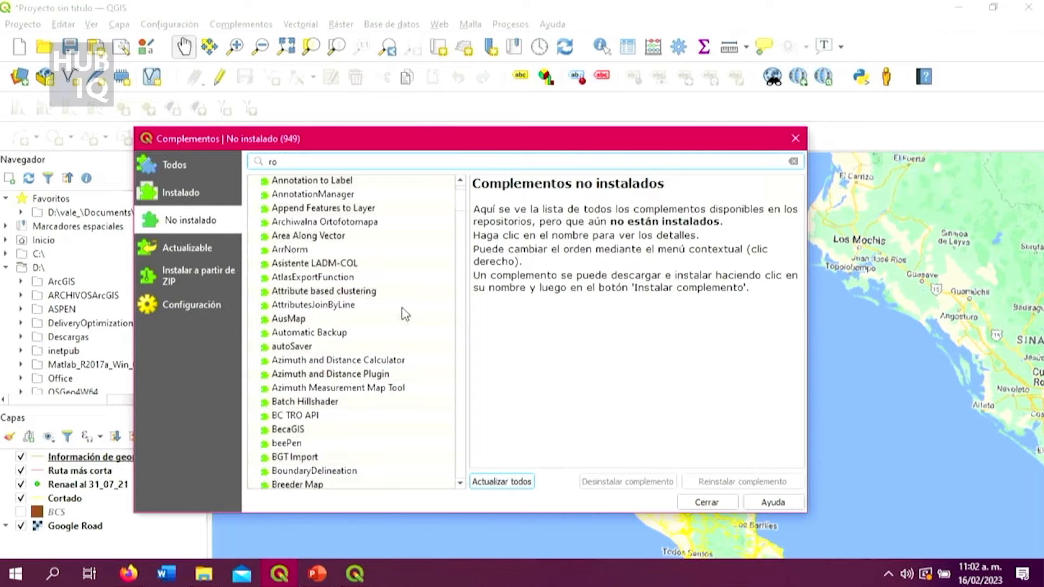
text(u)
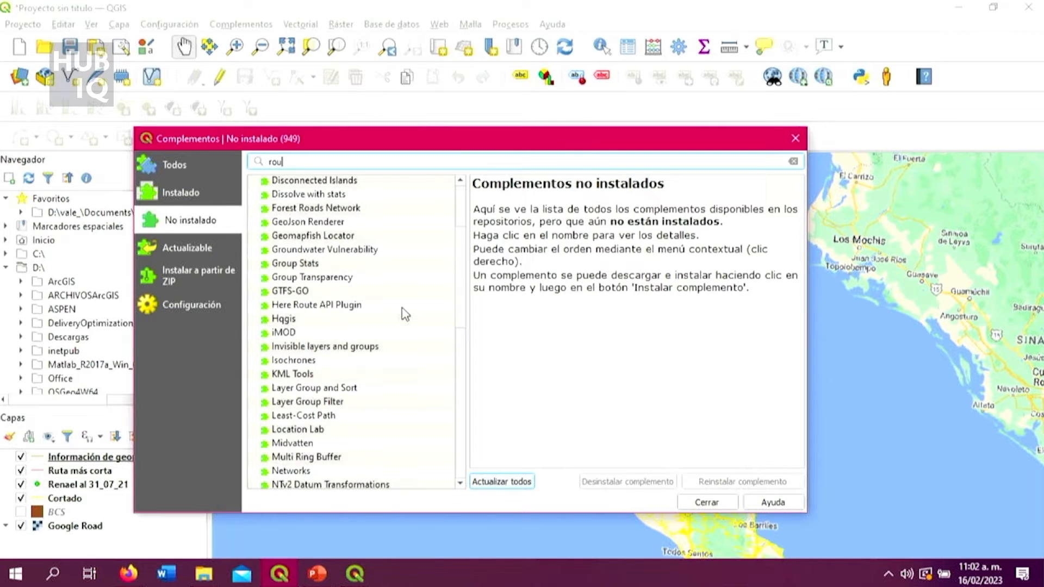
click(199, 201)
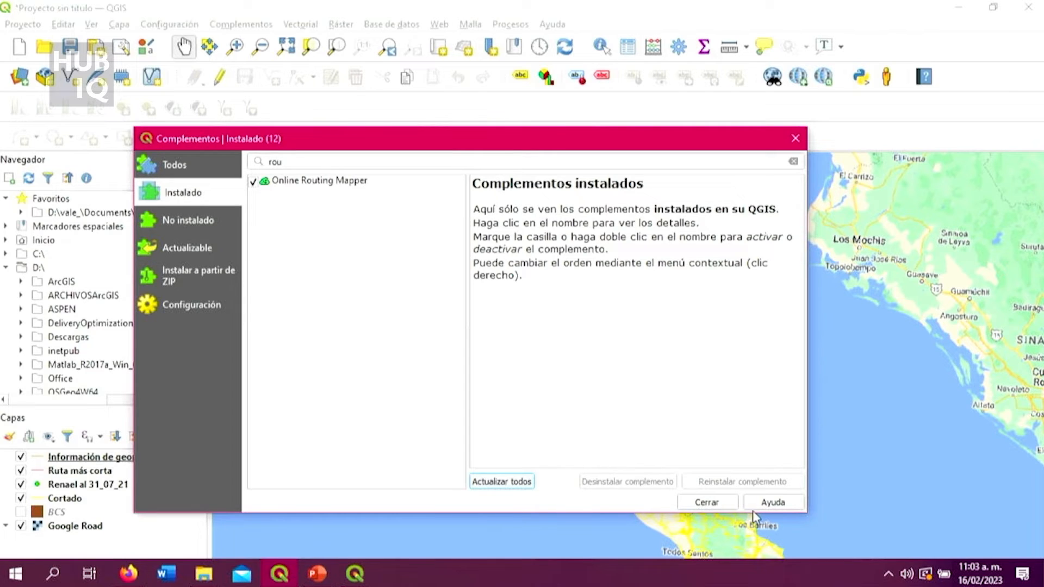
click(706, 502)
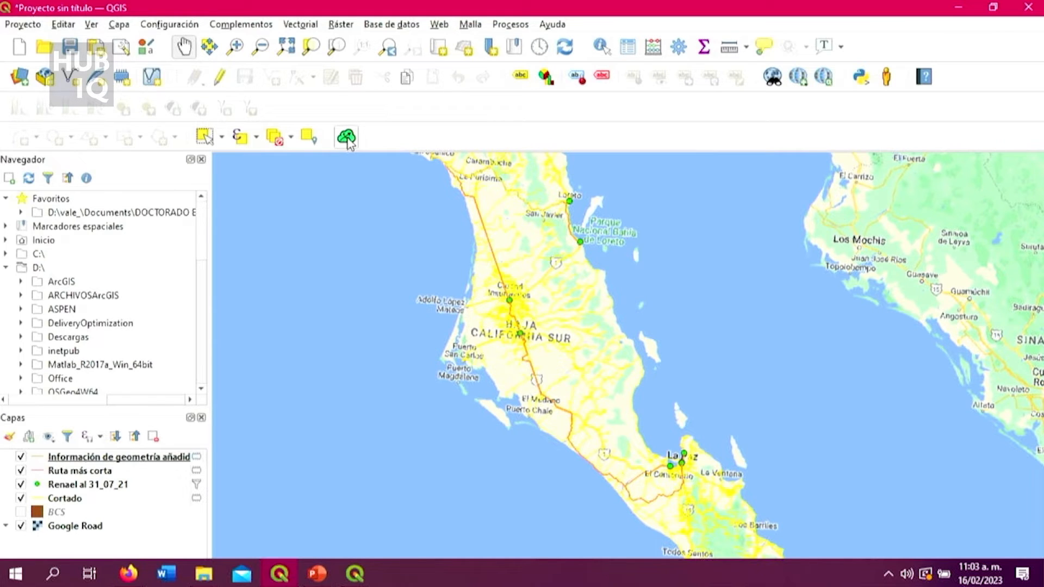
Open Online Routing Mapper and locate the highway stretch beside Heroica Mulegé on the map as the route's starting area.
click(348, 137)
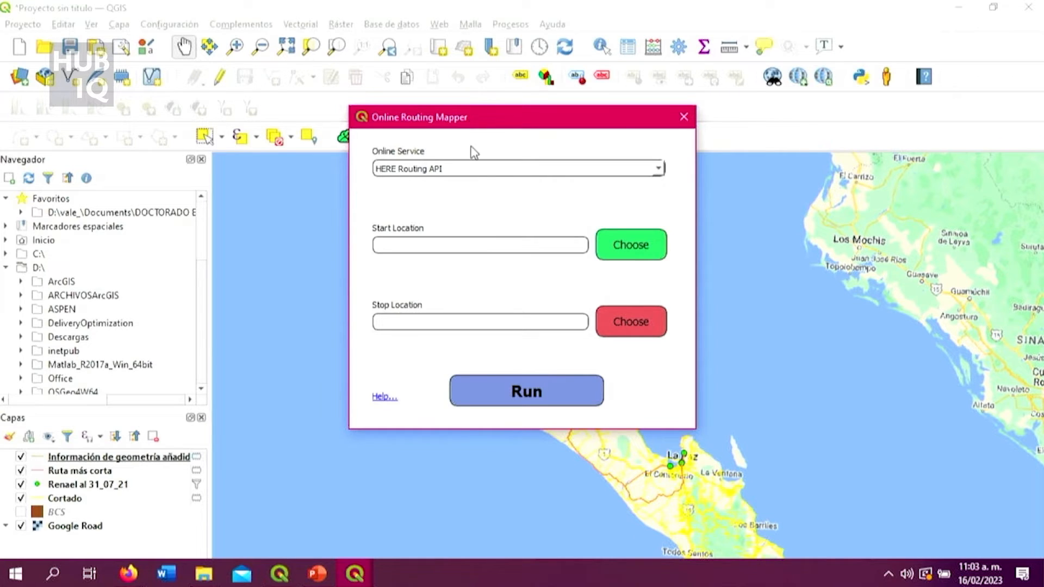
click(632, 249)
scroll(586, 201, down, 5)
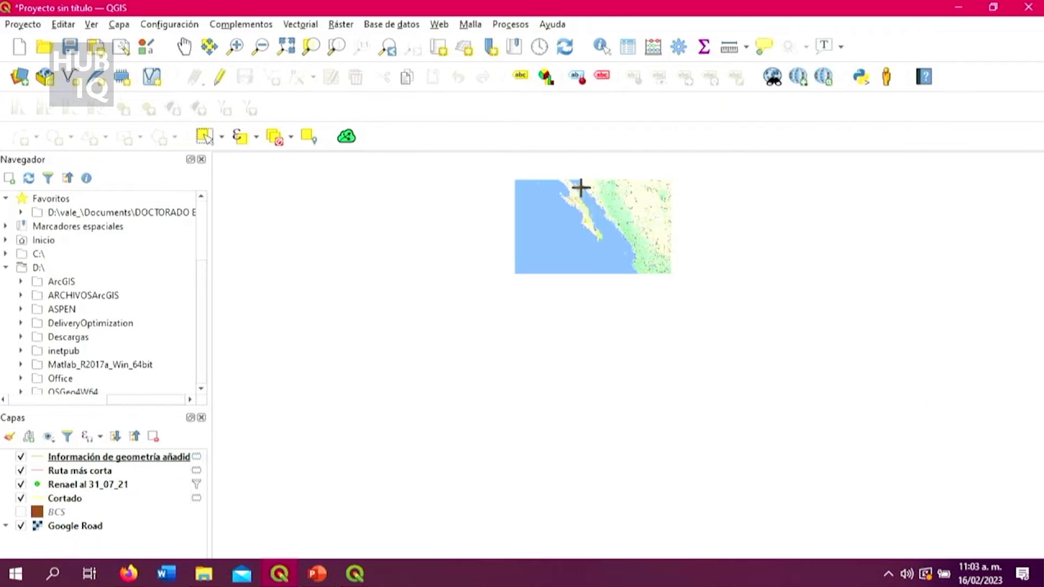
scroll(573, 250, up, 6)
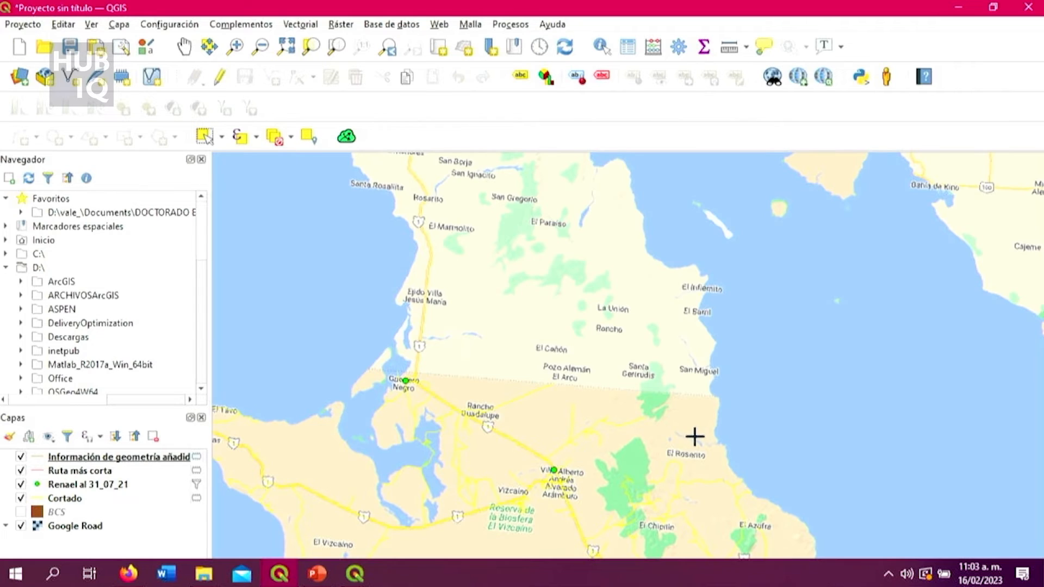
scroll(686, 471, down, 1)
scroll(728, 540, up, 1)
scroll(727, 540, down, 3)
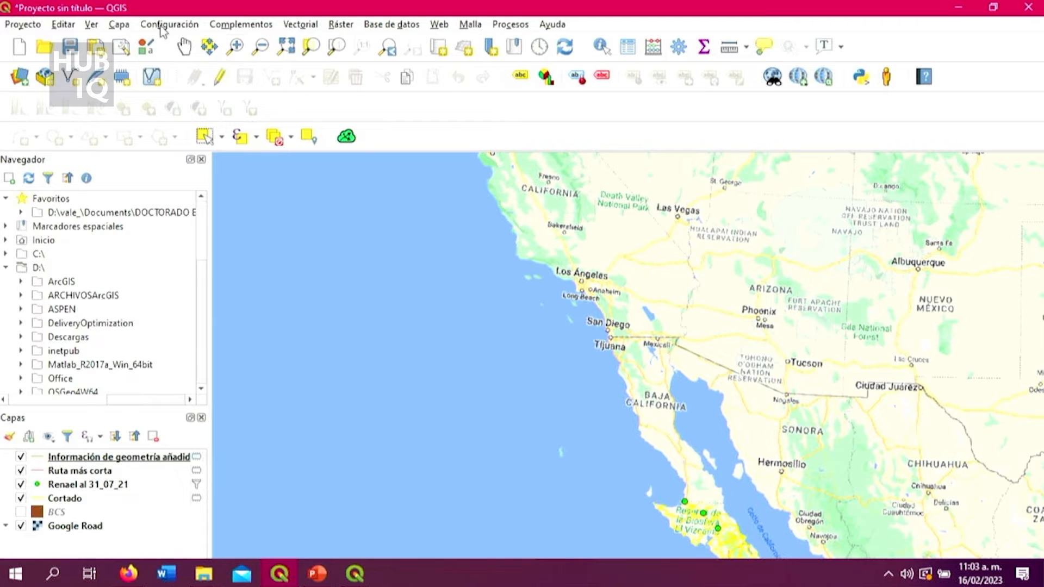
click(184, 46)
drag(728, 462, 598, 324)
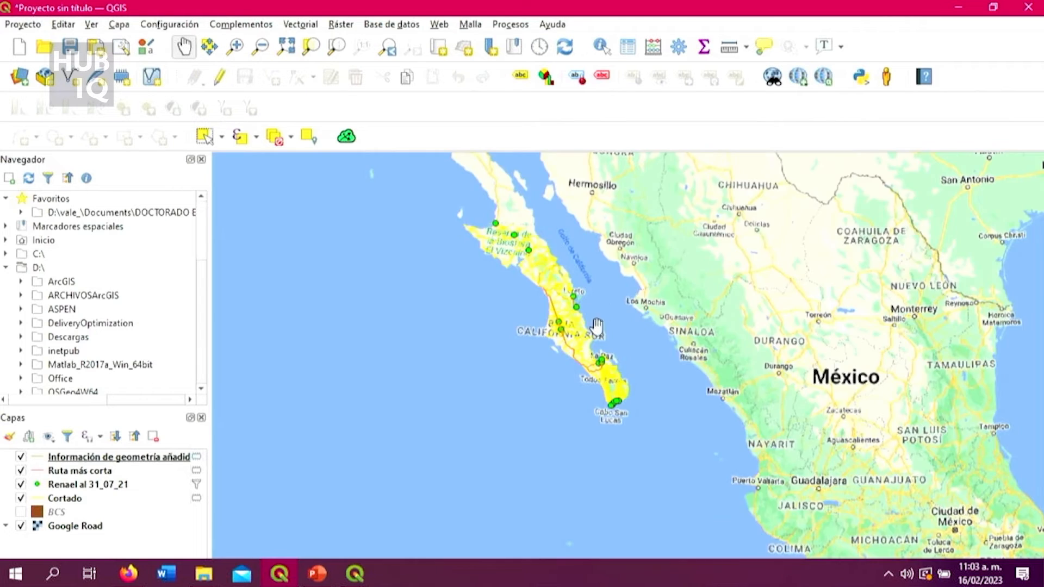
scroll(597, 326, up, 4)
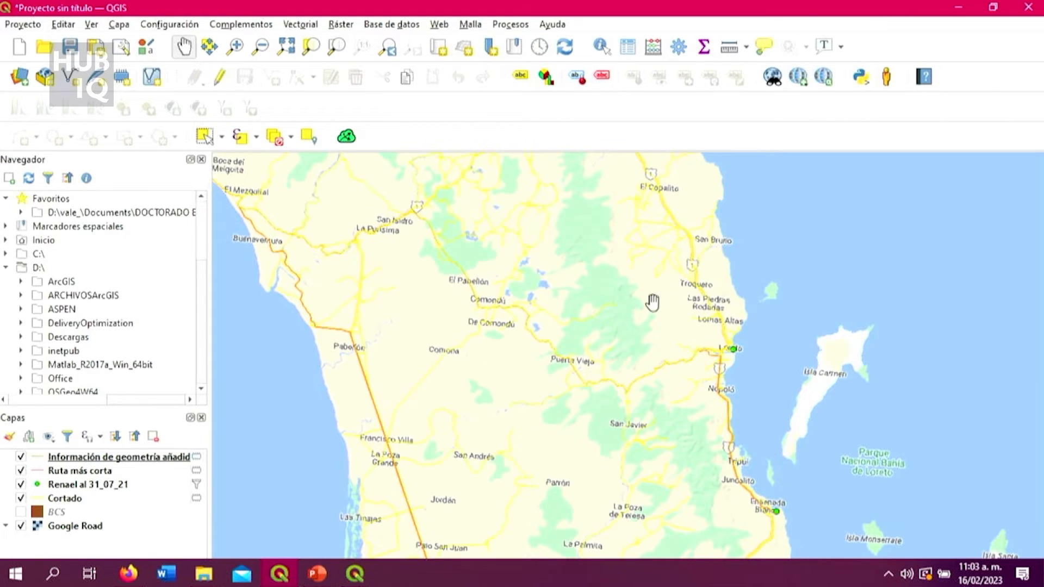
scroll(702, 337, down, 2)
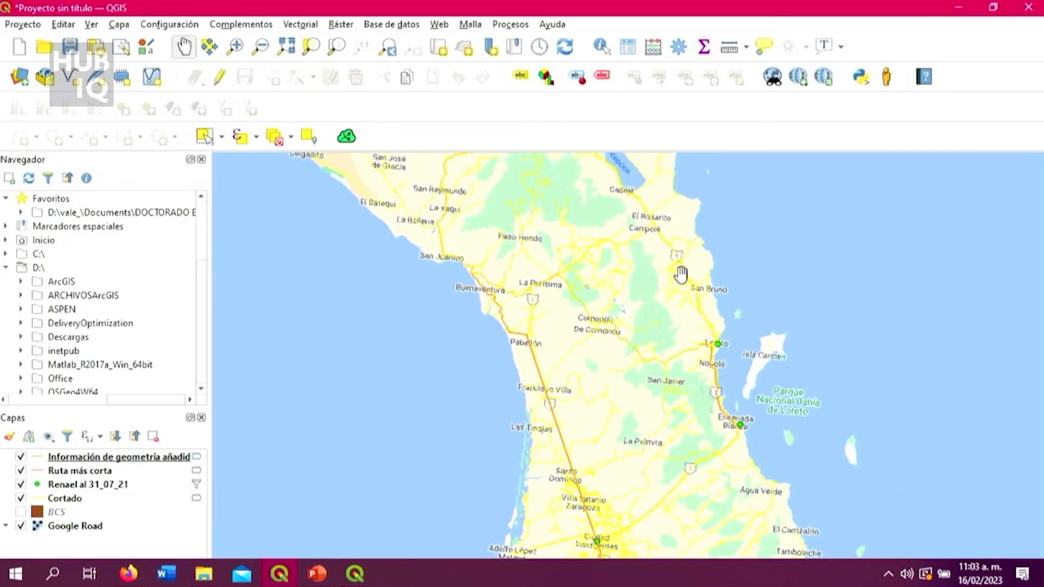
scroll(653, 228, down, 3)
scroll(647, 206, up, 4)
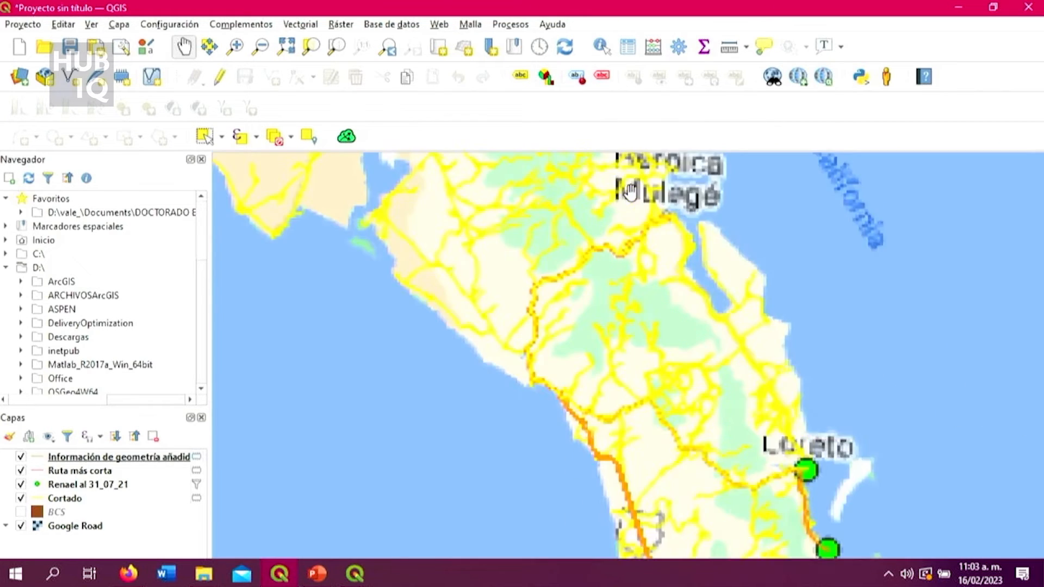
scroll(673, 221, up, 1)
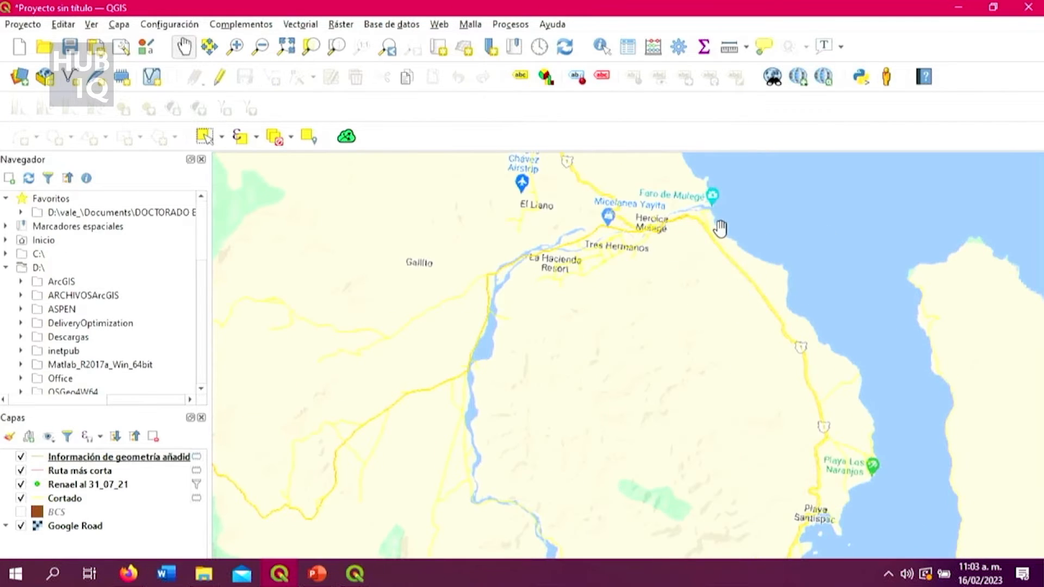
scroll(686, 253, up, 1)
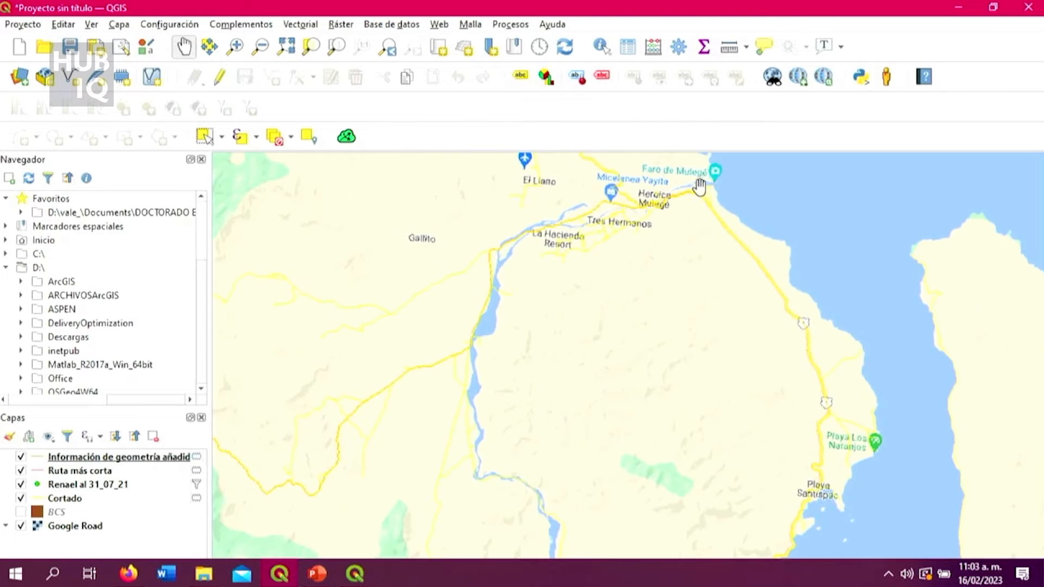
scroll(697, 195, up, 1)
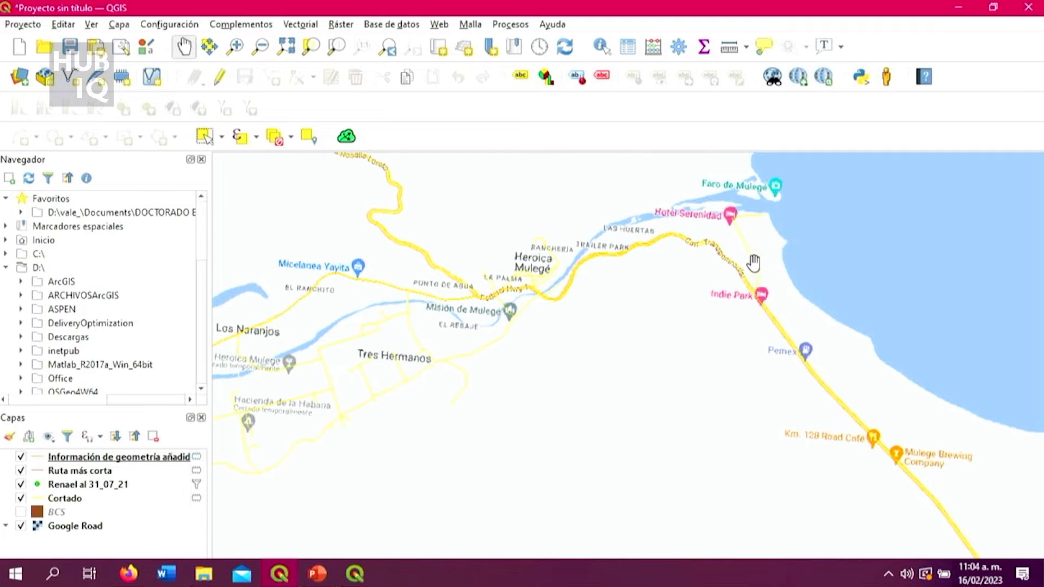
scroll(703, 239, down, 2)
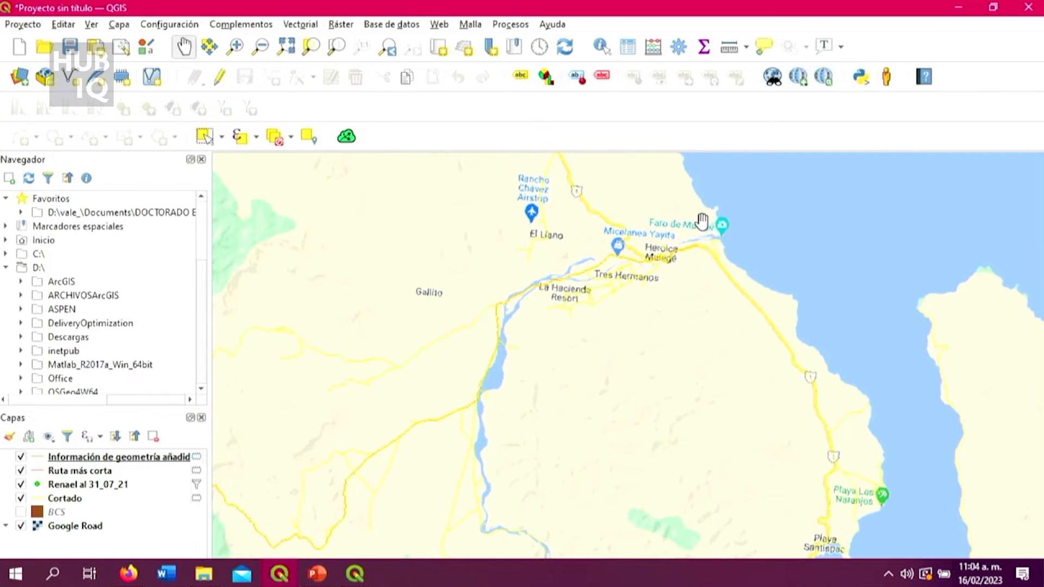
scroll(701, 220, up, 2)
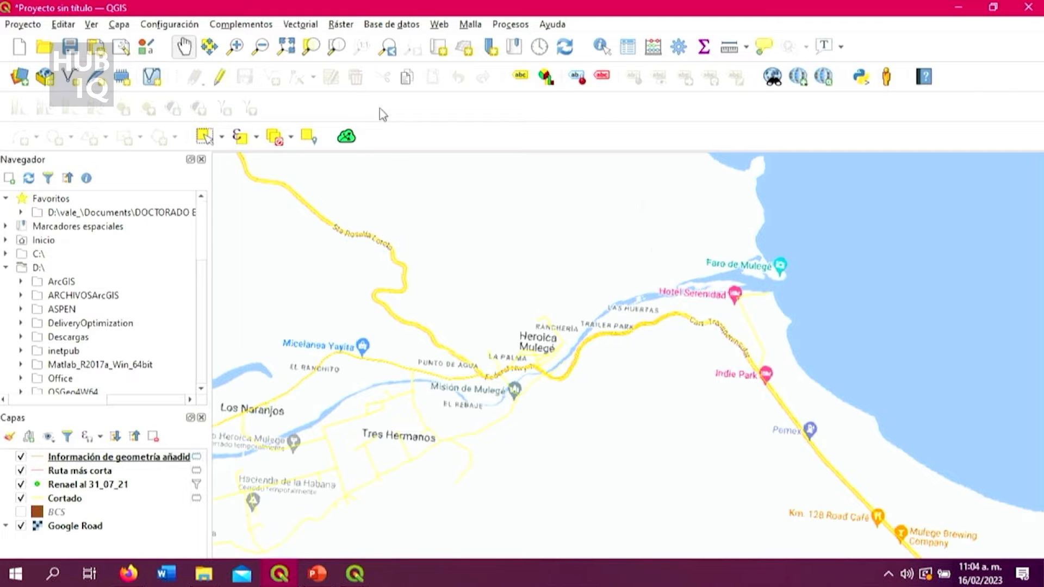
Set the Online Routing Mapper start location on the highway just east of Heroica Mulegé.
mouse_move(354, 574)
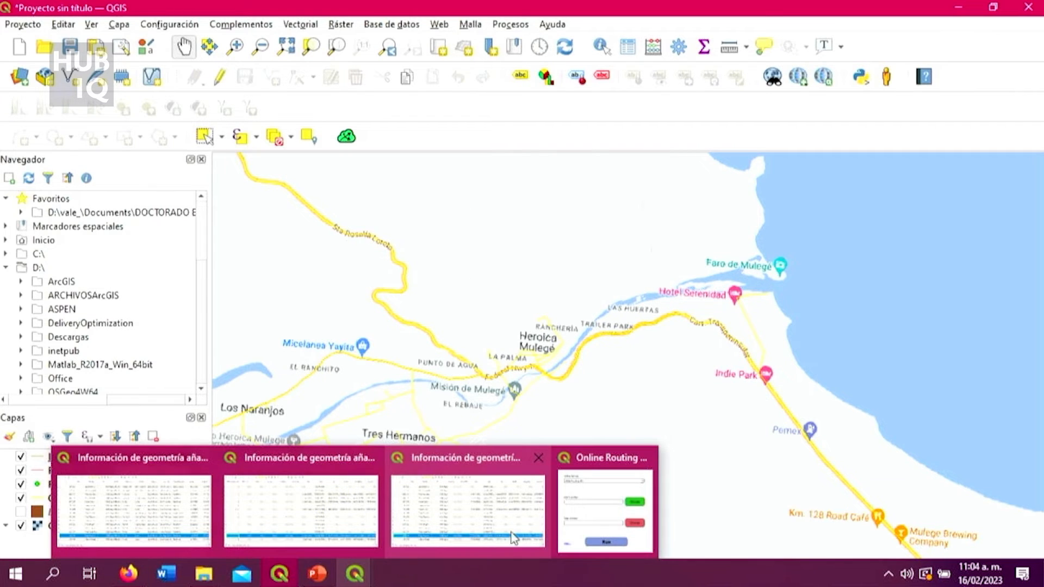
click(588, 527)
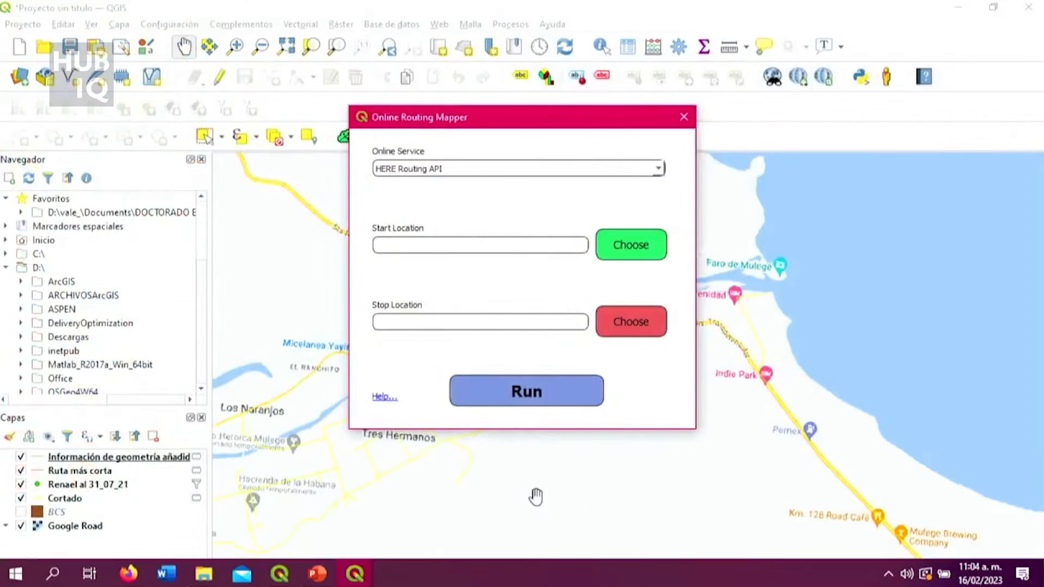
click(600, 242)
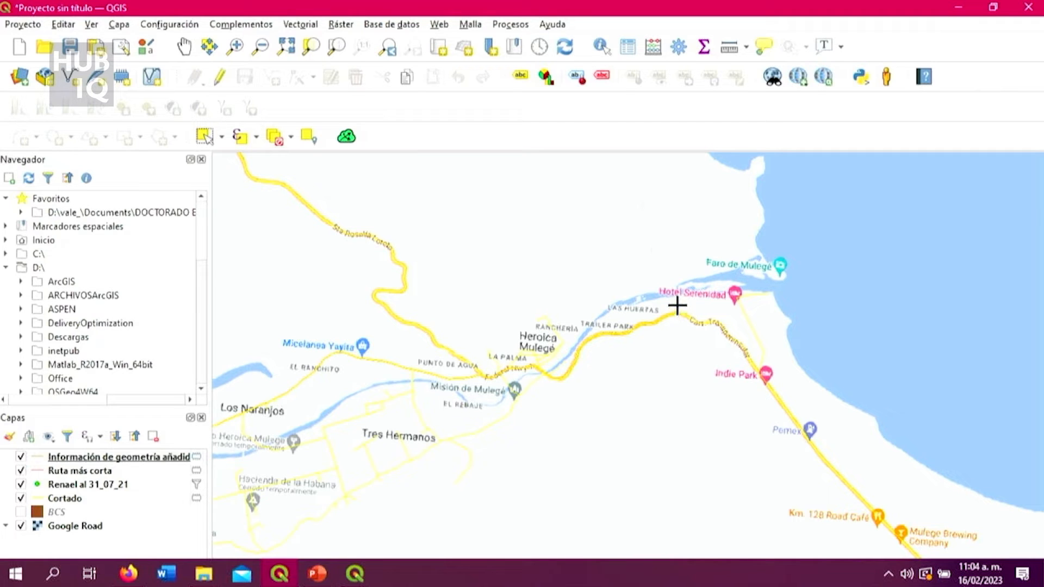
click(676, 310)
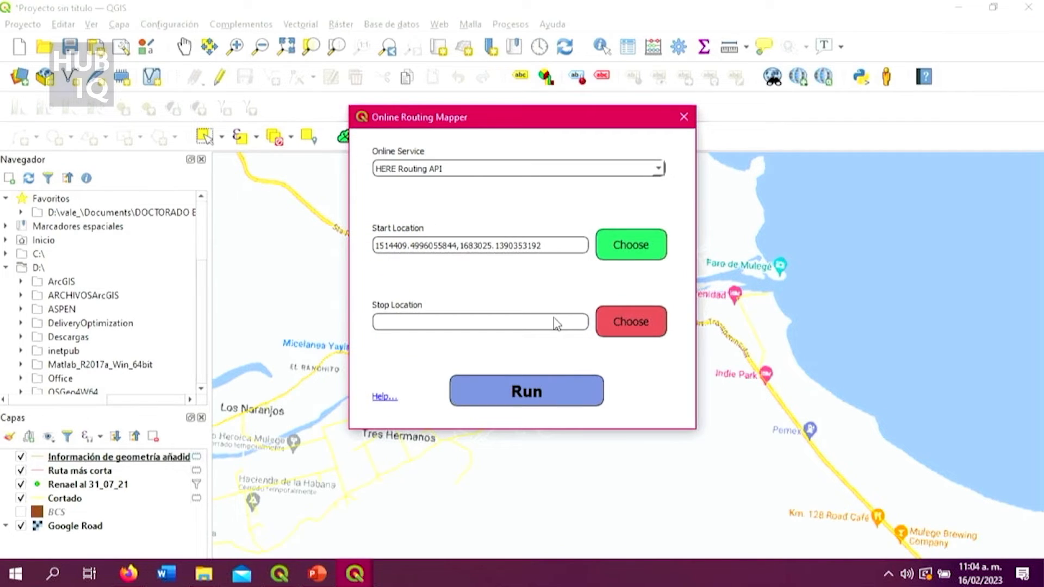
Examine the map southward from Heroica Mulegé past La Paz to find a destination area around El Carrizal.
scroll(809, 522, down, 3)
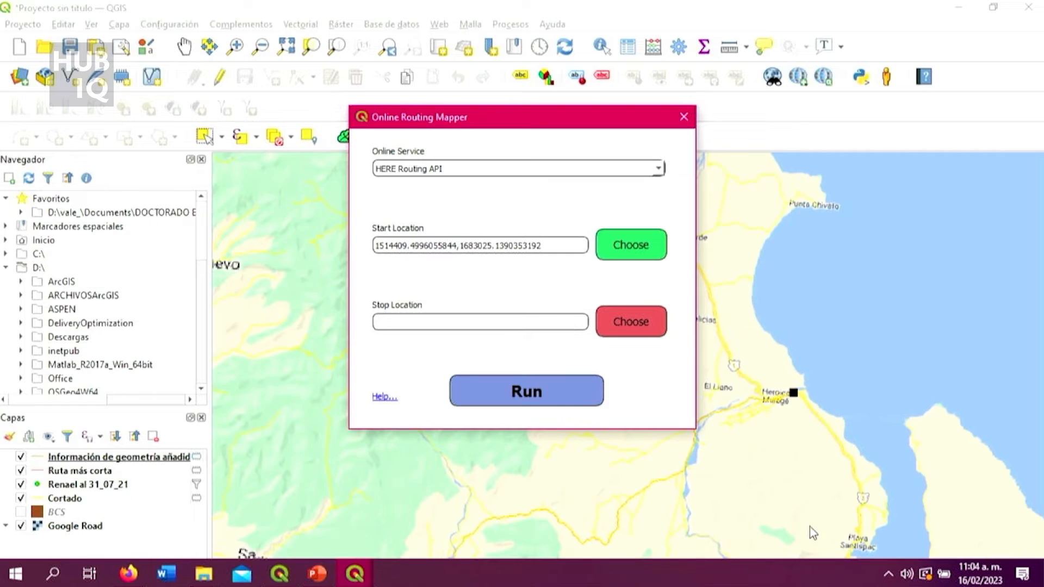
scroll(821, 539, up, 2)
scroll(803, 499, down, 3)
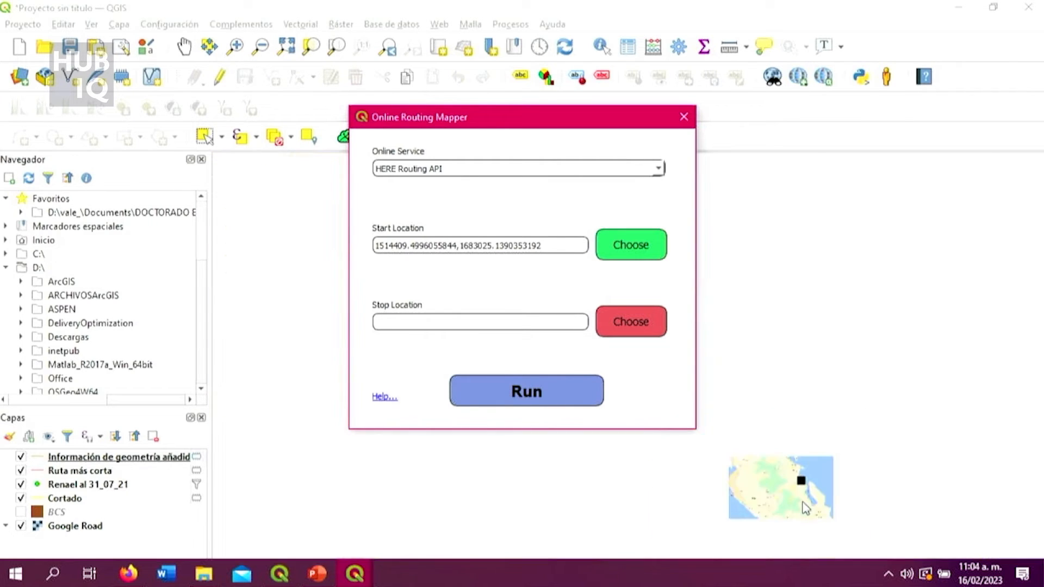
scroll(808, 556, up, 2)
scroll(851, 526, down, 3)
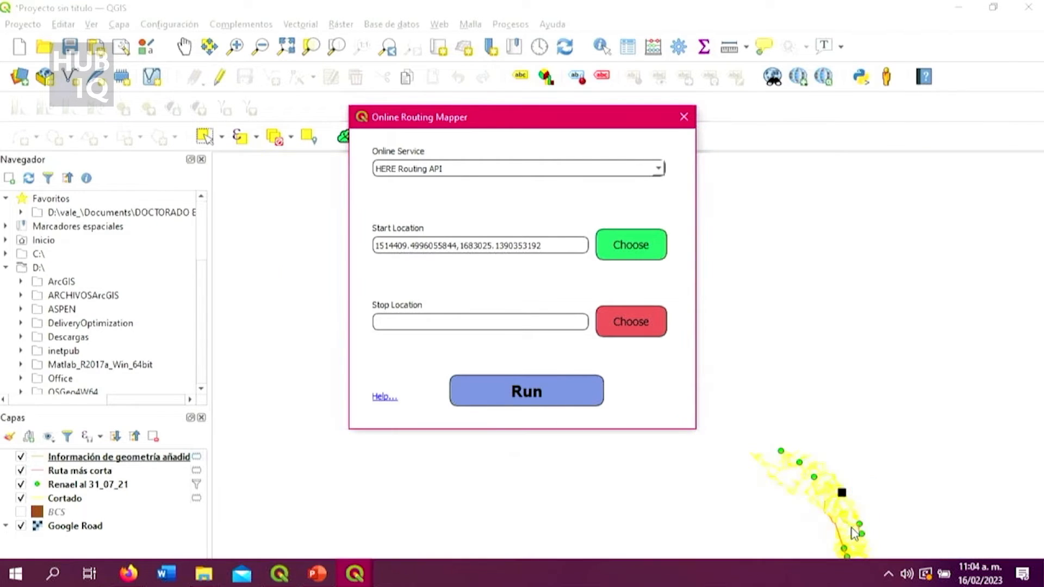
click(630, 322)
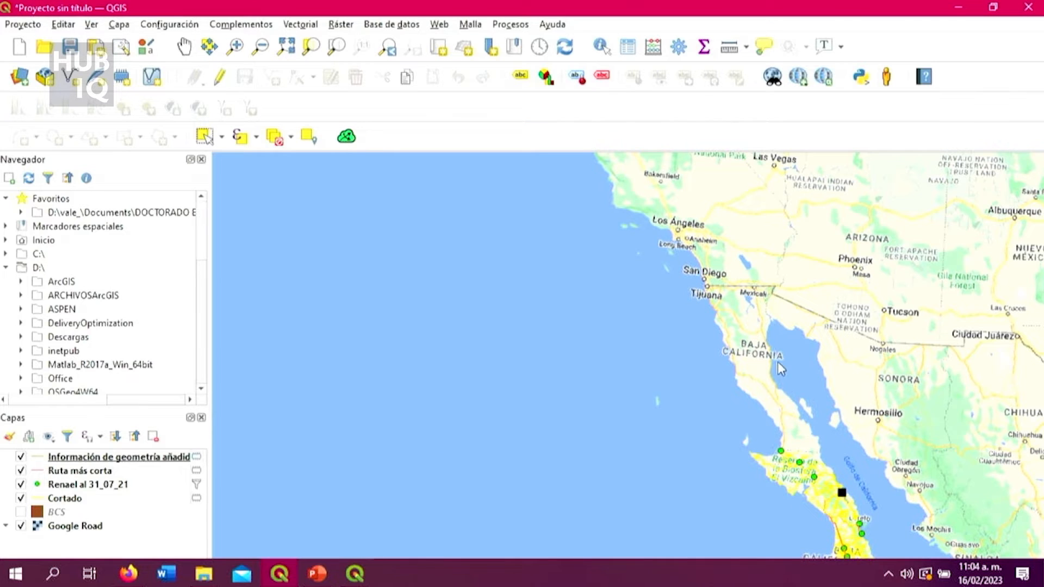
scroll(825, 524, down, 3)
scroll(842, 537, up, 4)
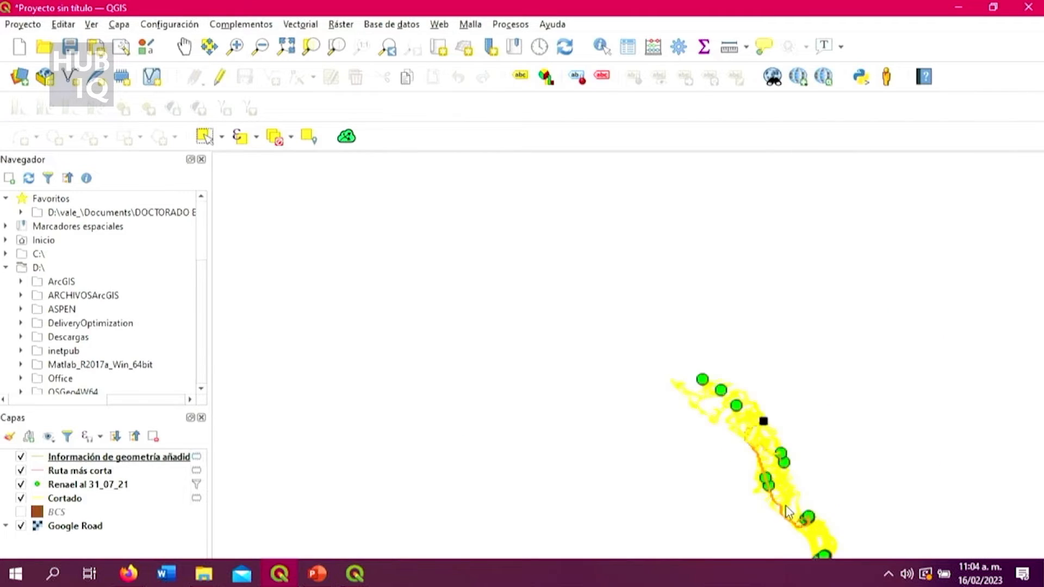
scroll(794, 517, up, 2)
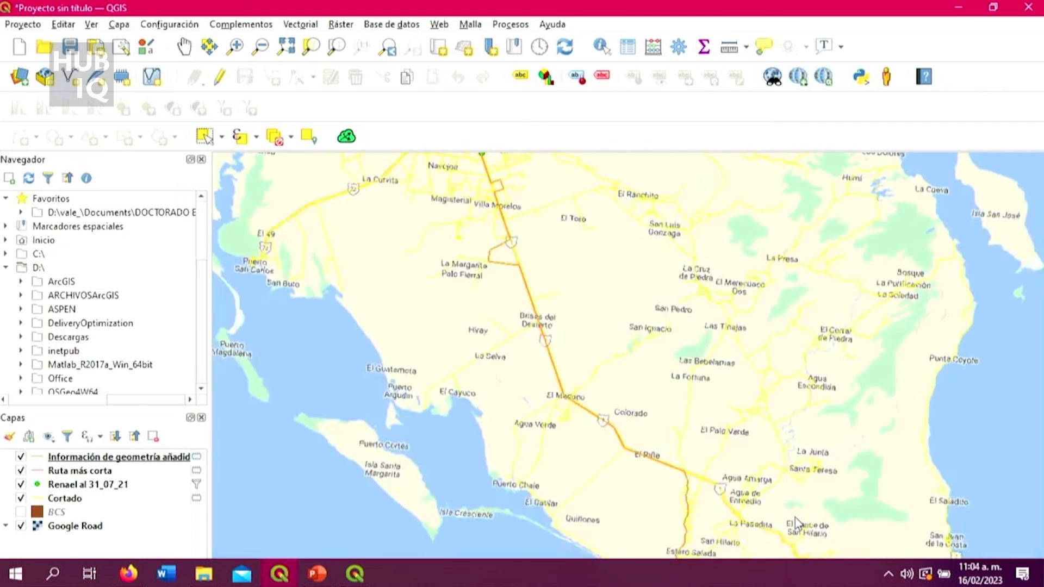
scroll(793, 505, down, 3)
scroll(860, 543, down, 2)
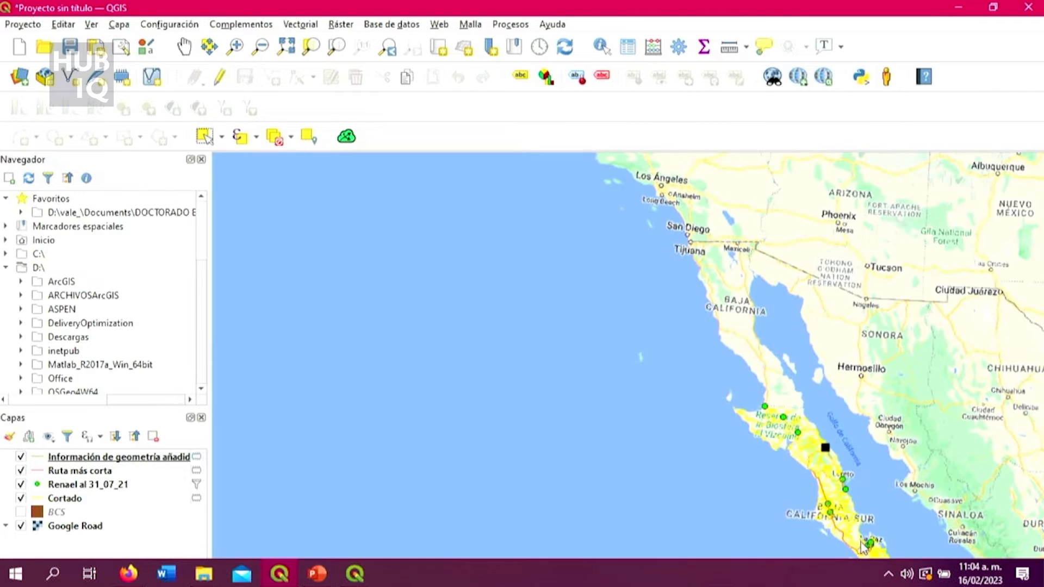
scroll(876, 554, up, 5)
scroll(816, 506, down, 2)
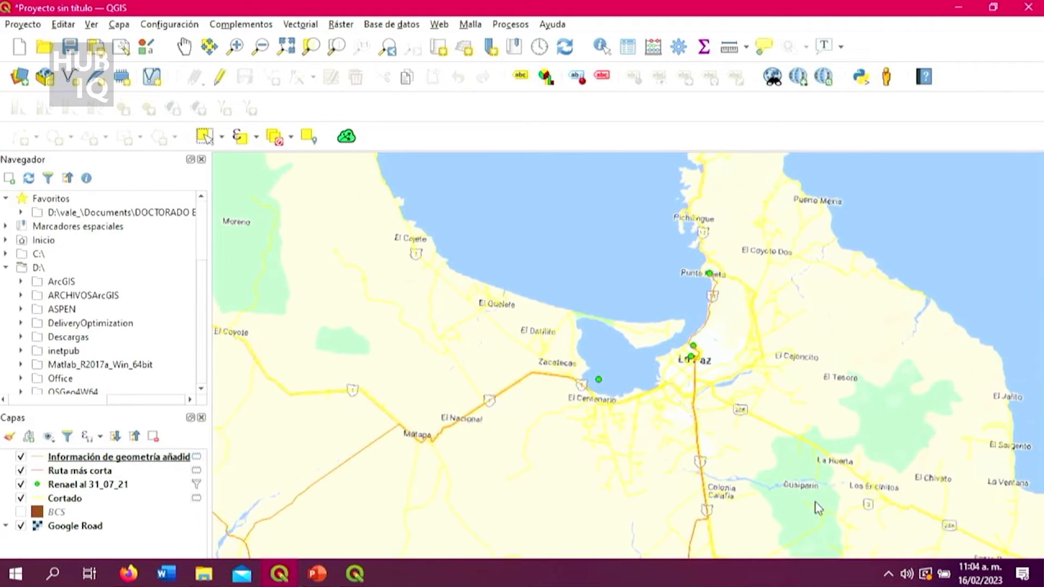
scroll(818, 516, up, 2)
click(184, 46)
drag(733, 418, 575, 136)
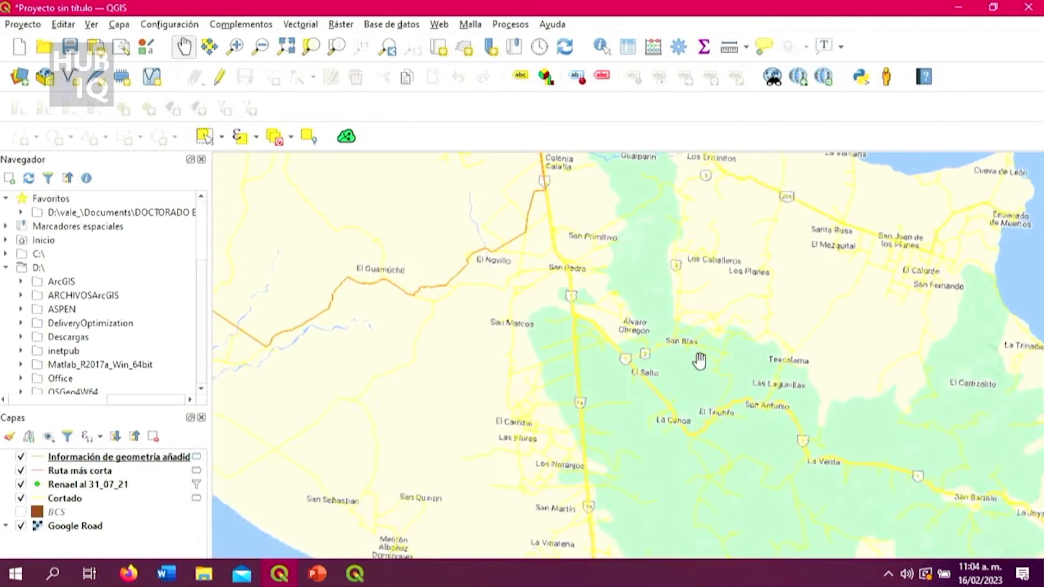
scroll(697, 353, down, 3)
drag(774, 424, 749, 388)
drag(664, 295, 691, 341)
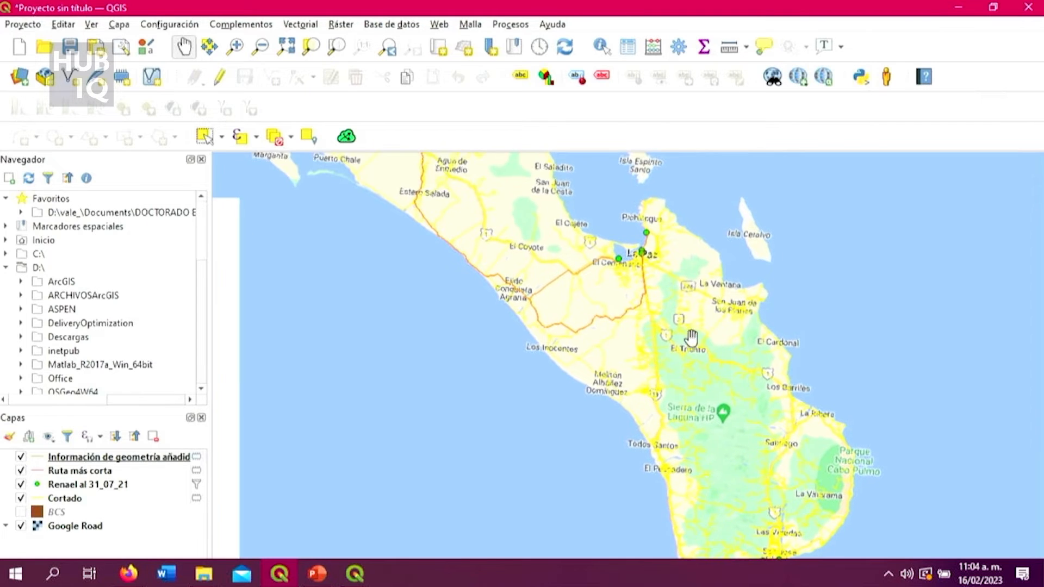
scroll(685, 334, up, 2)
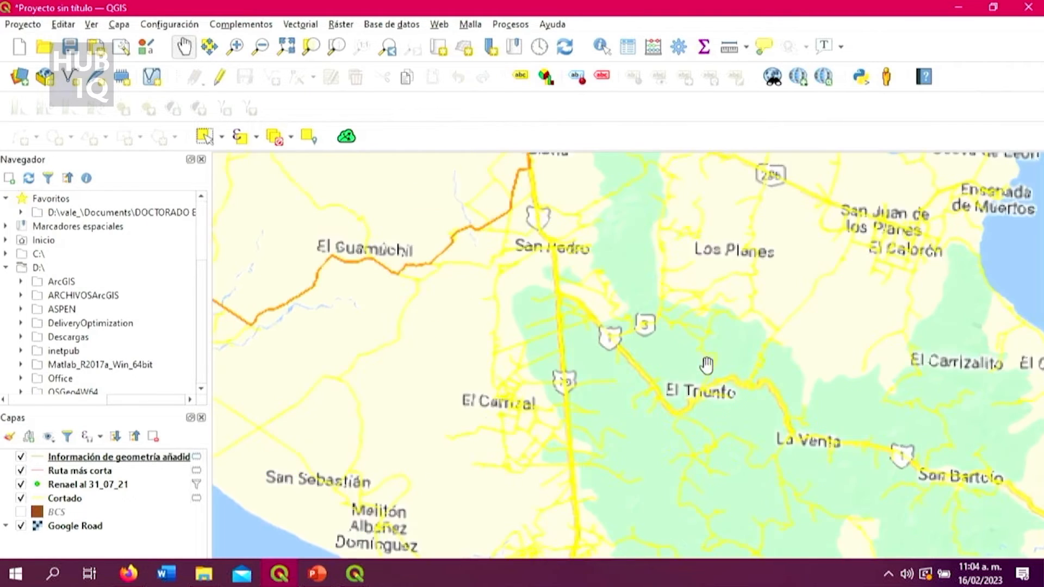
scroll(706, 405, up, 1)
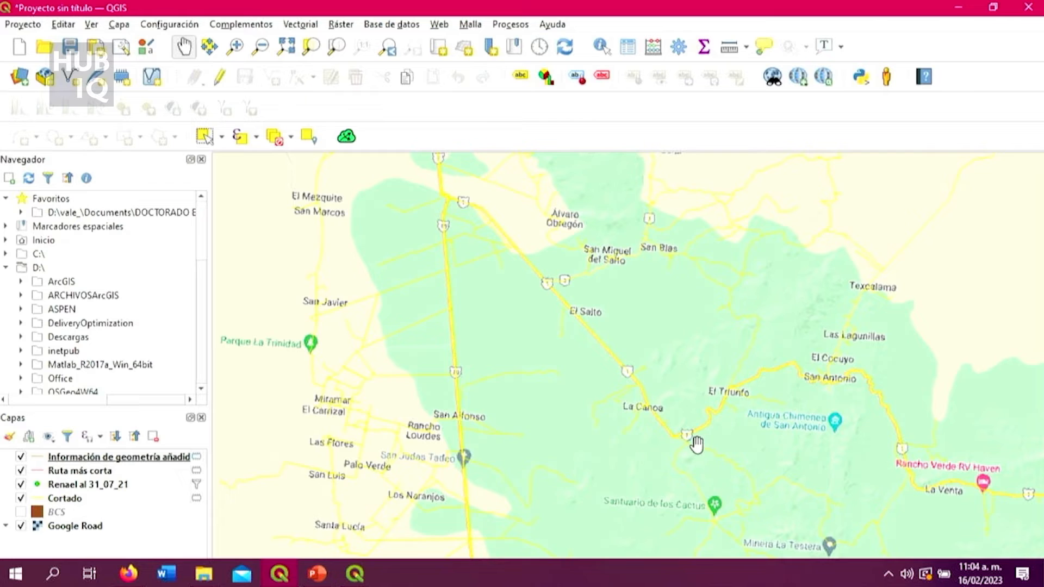
scroll(701, 456, down, 3)
scroll(719, 520, up, 2)
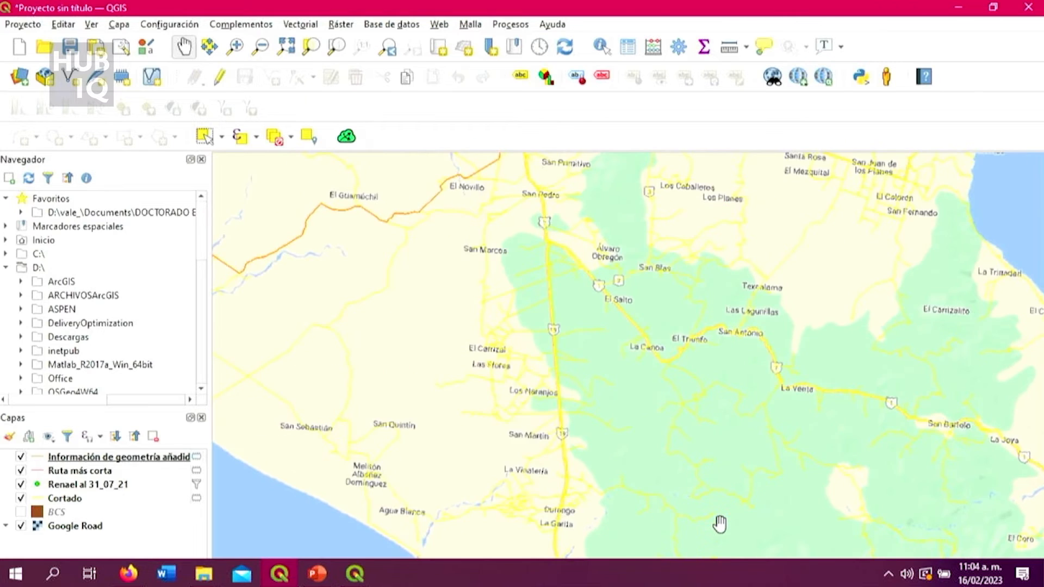
scroll(563, 463, down, 2)
scroll(601, 475, up, 3)
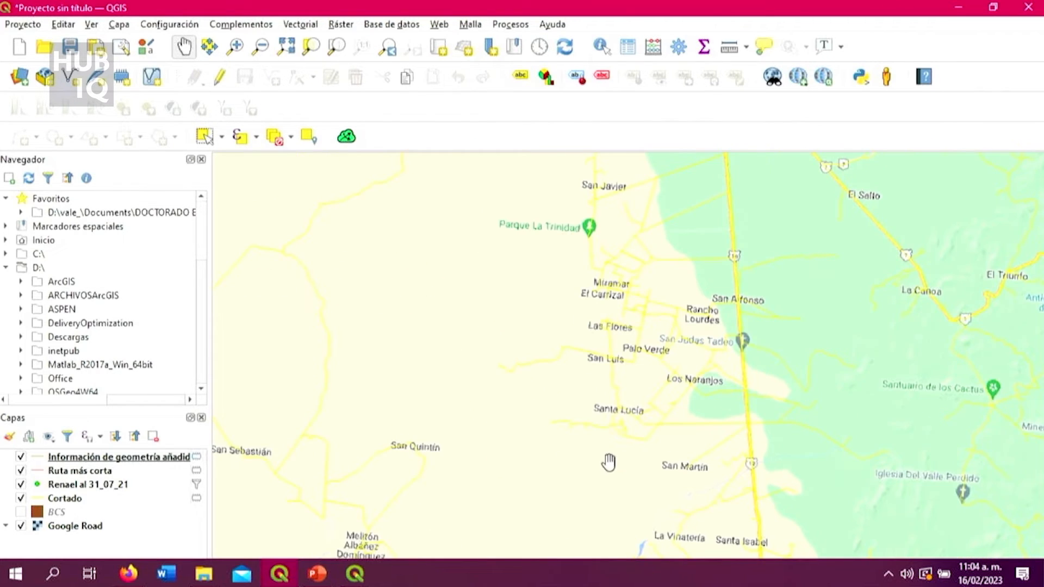
scroll(619, 401, down, 1)
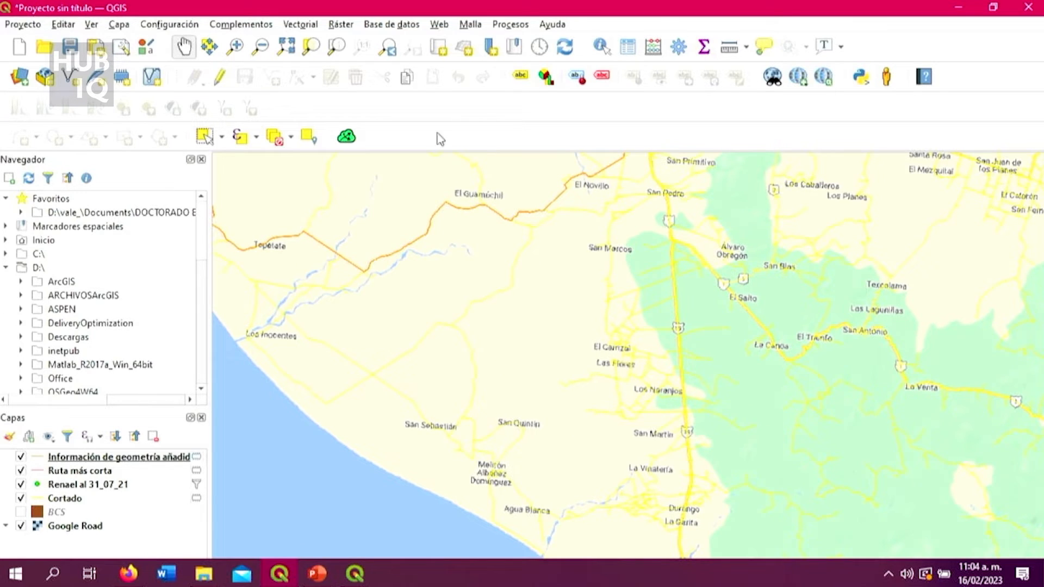
Set the Online Routing Mapper stop location at El Carrizal and run the route with the HERE Routing API.
click(354, 572)
click(591, 507)
click(630, 319)
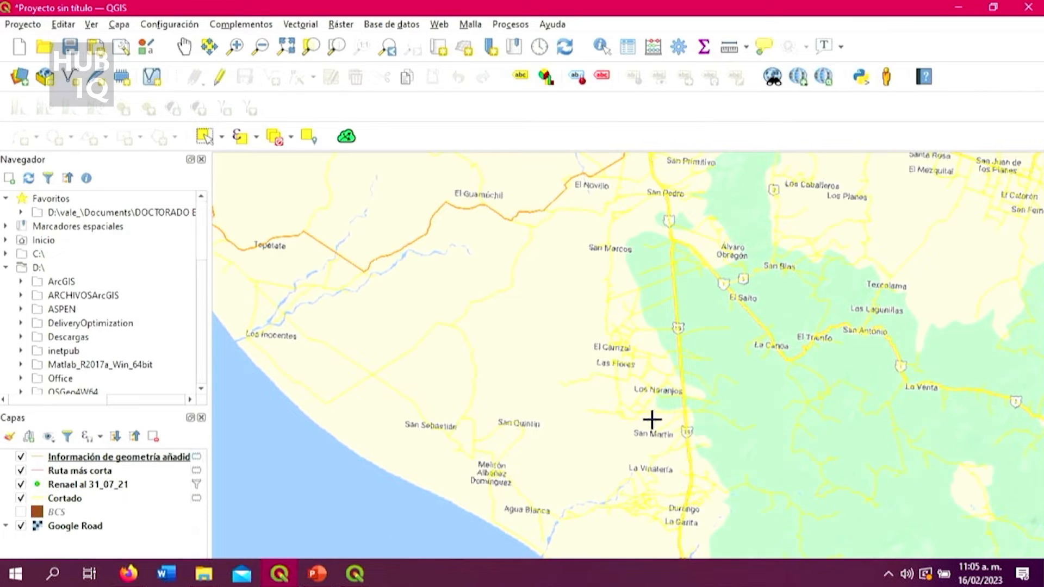
click(625, 351)
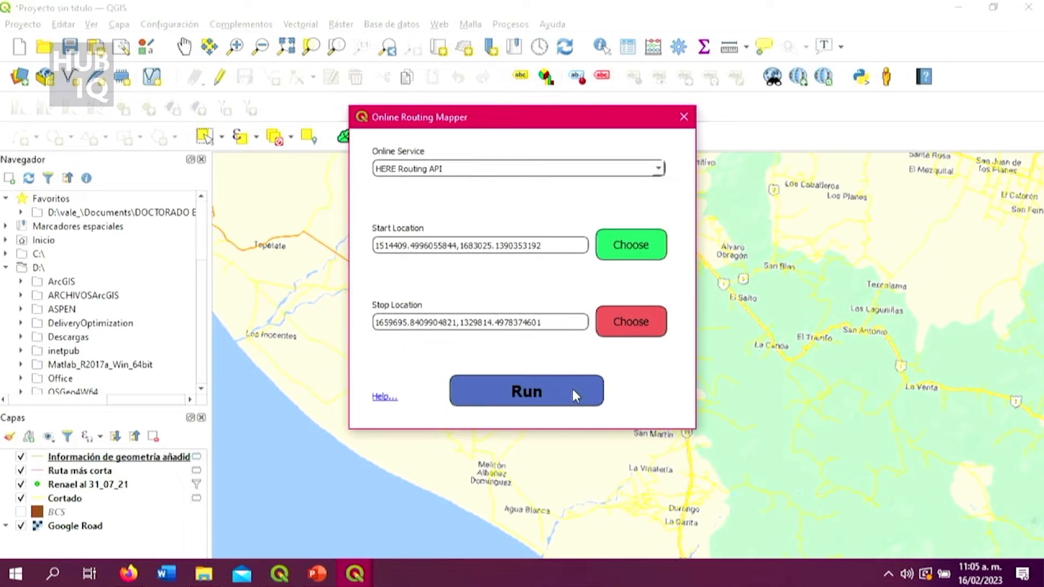
click(572, 389)
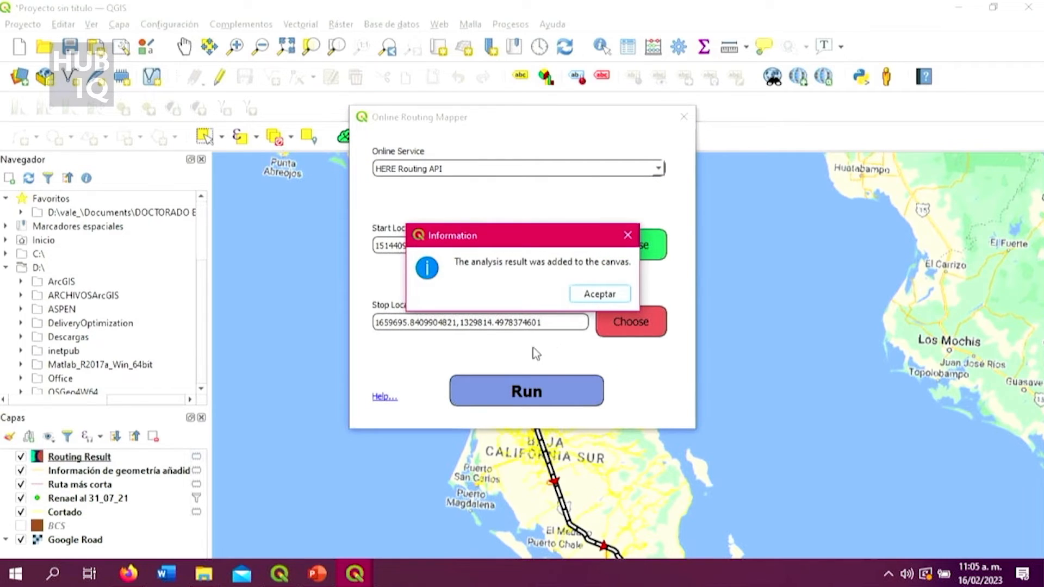
Dismiss the routing result message, close Online Routing Mapper and examine the new route between Heroica Mulegé and El Carrizal.
click(598, 297)
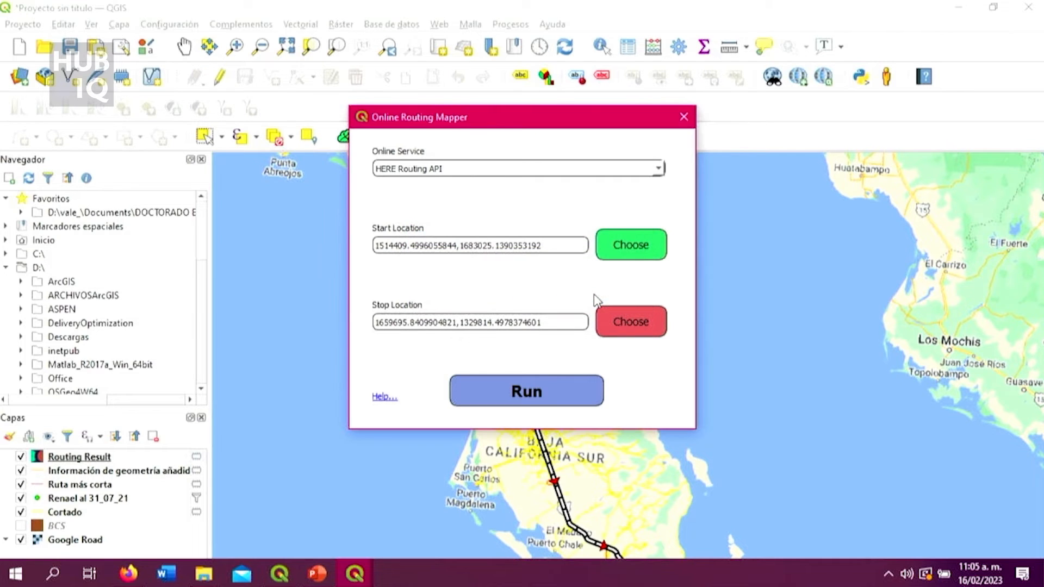
click(684, 118)
scroll(642, 435, down, 2)
scroll(655, 475, up, 3)
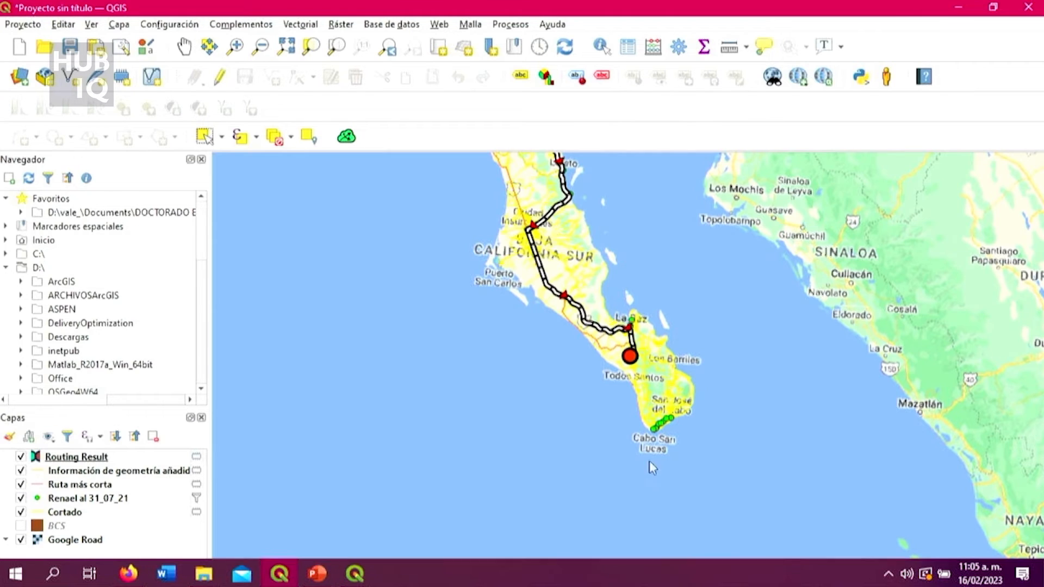
scroll(610, 270, up, 1)
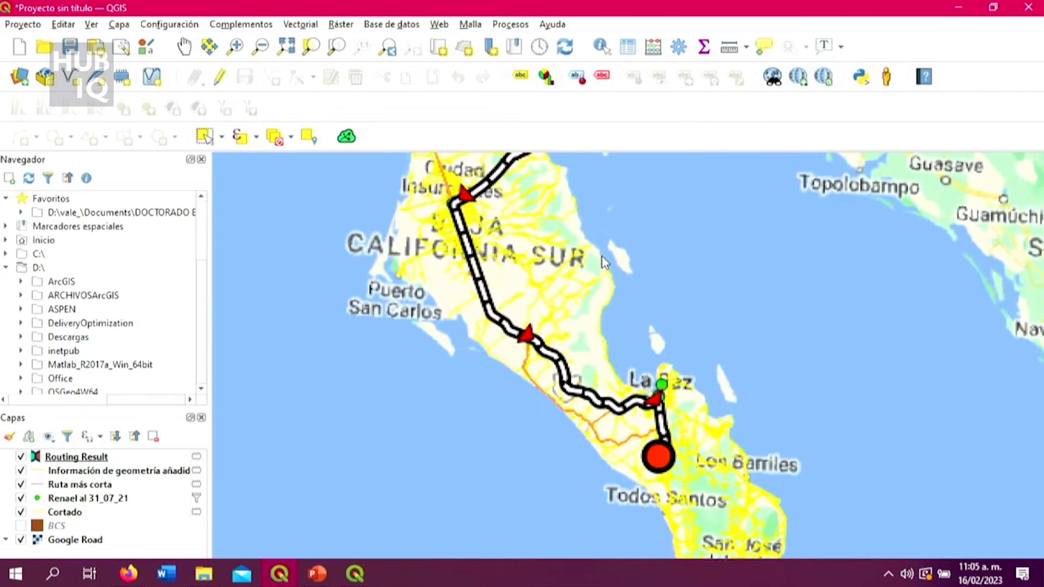
scroll(611, 312, down, 3)
scroll(663, 390, up, 4)
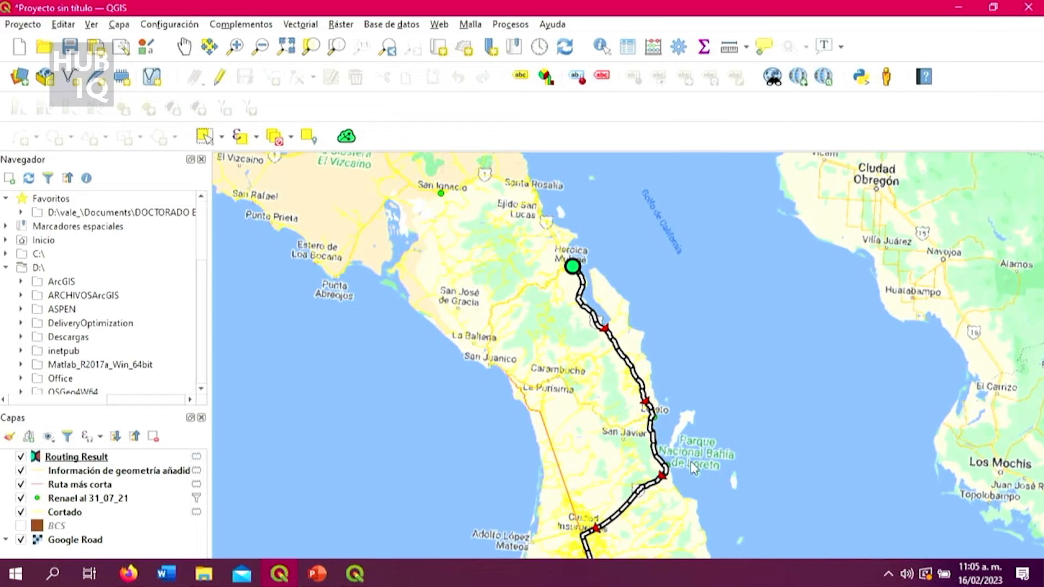
scroll(690, 461, down, 2)
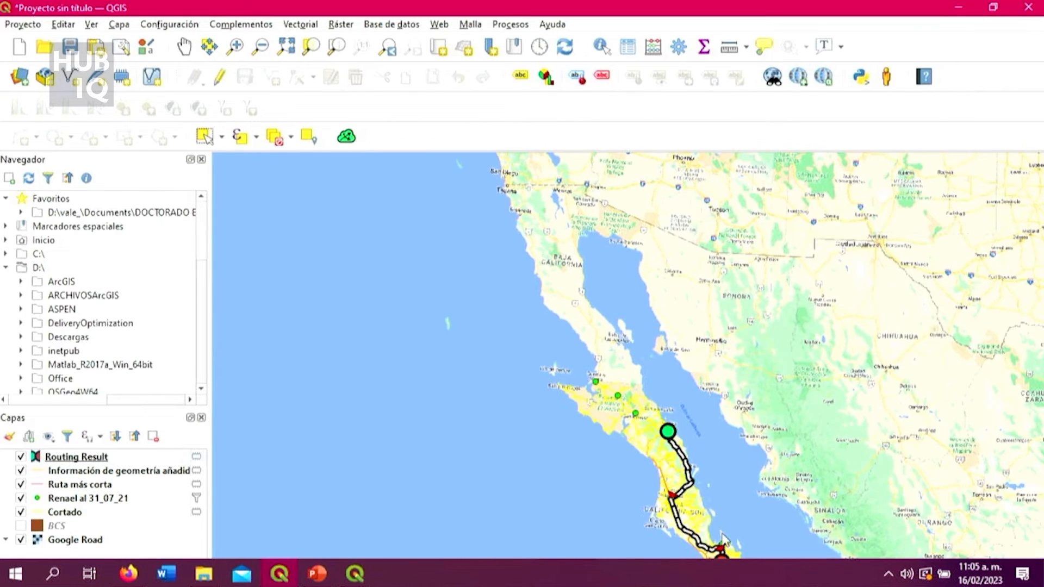
scroll(723, 539, up, 3)
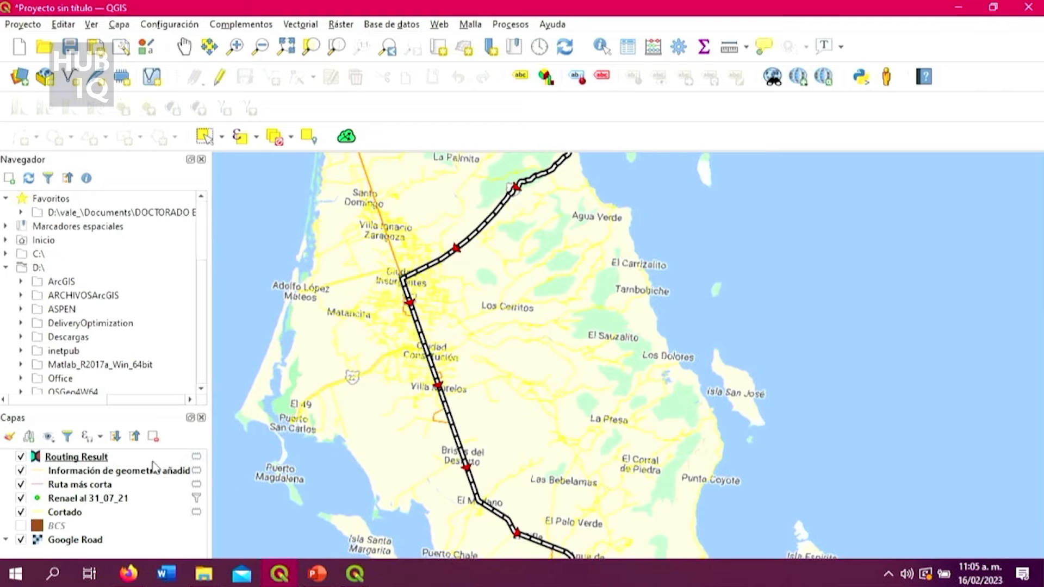
Open the attribute table of the Routing Result layer, check it for route data and close it.
right_click(154, 458)
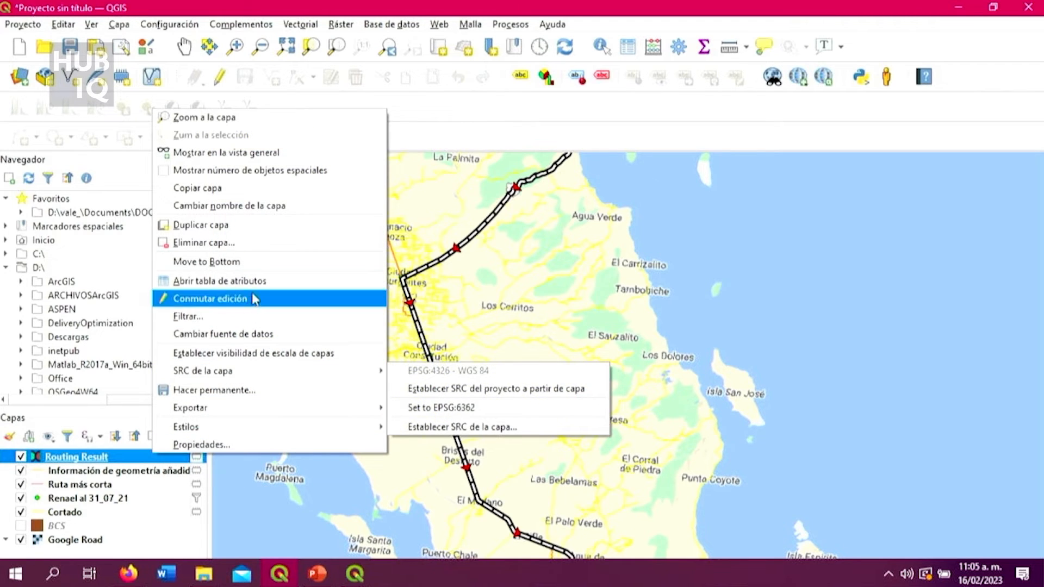
click(263, 280)
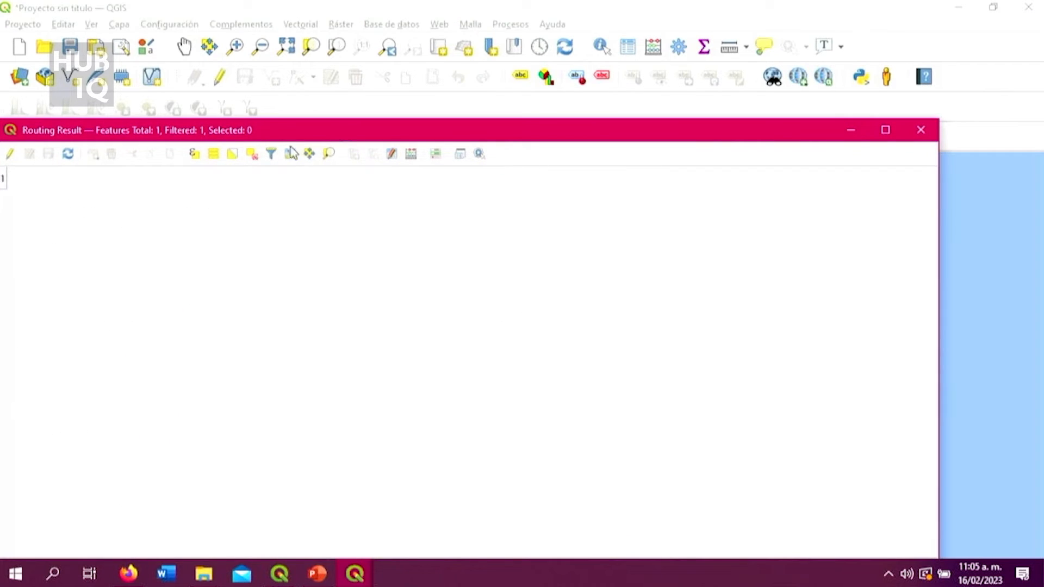
click(921, 130)
Compare the Routing Result line with the calculated shortest route between Ciudad Insurgentes and Ensenada Blanca.
scroll(695, 397, down, 1)
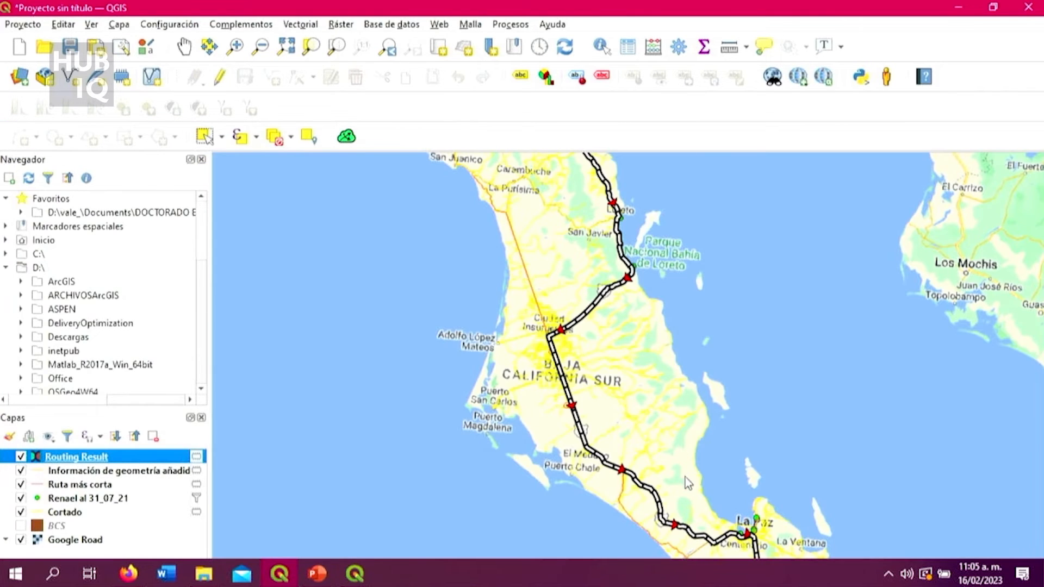
scroll(689, 481, up, 1)
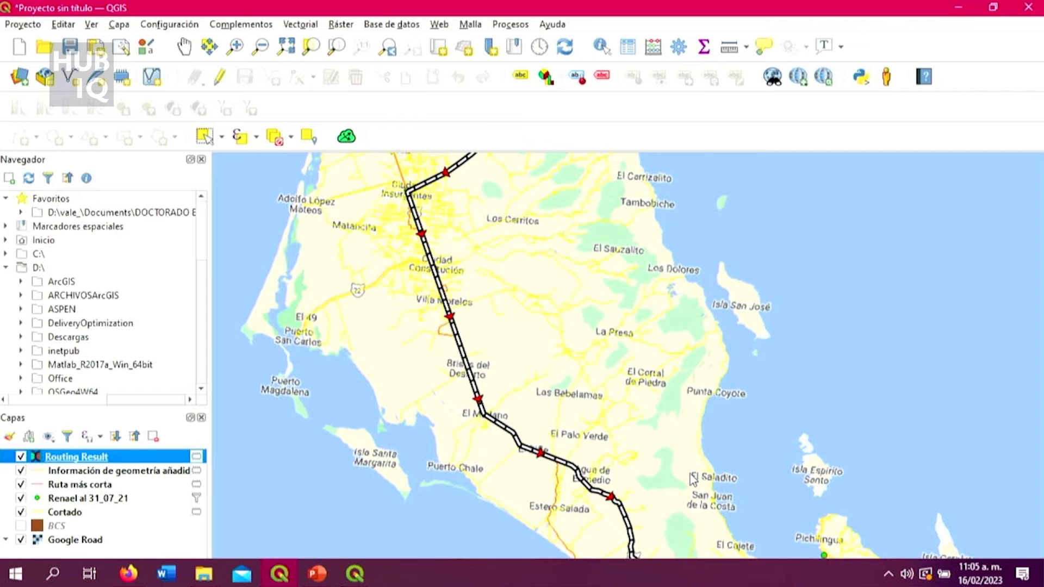
scroll(650, 479, down, 1)
scroll(627, 379, down, 2)
scroll(581, 350, up, 1)
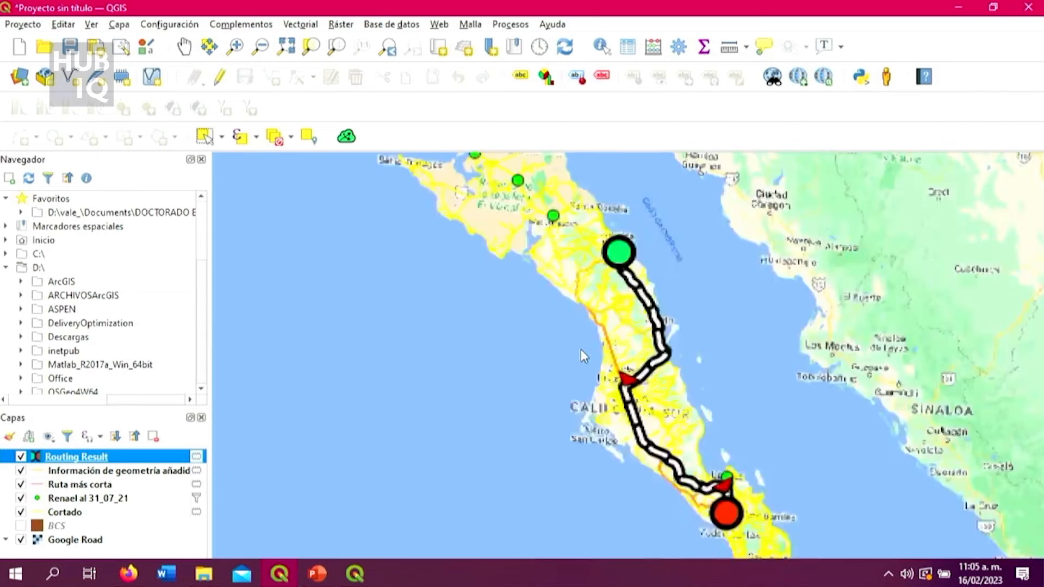
scroll(722, 356, up, 5)
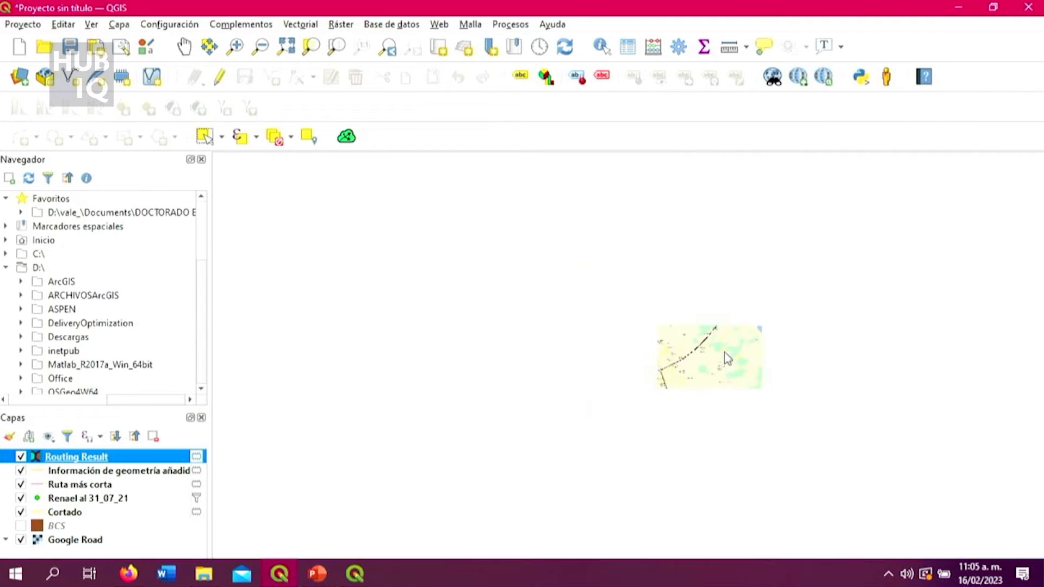
scroll(720, 376, up, 1)
scroll(745, 224, up, 3)
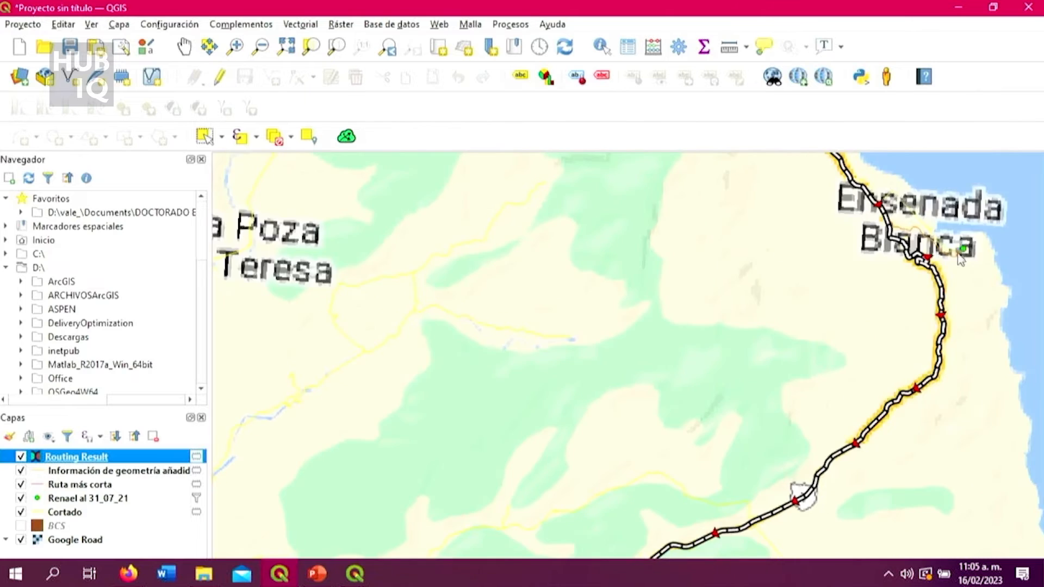
scroll(960, 272, up, 1)
scroll(949, 247, down, 2)
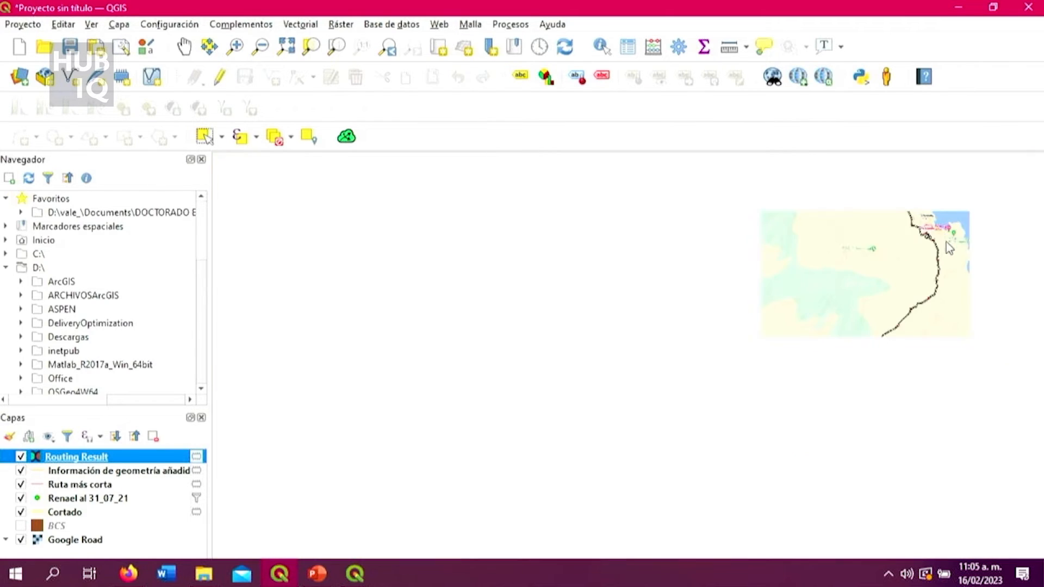
scroll(950, 231, up, 2)
scroll(810, 431, up, 2)
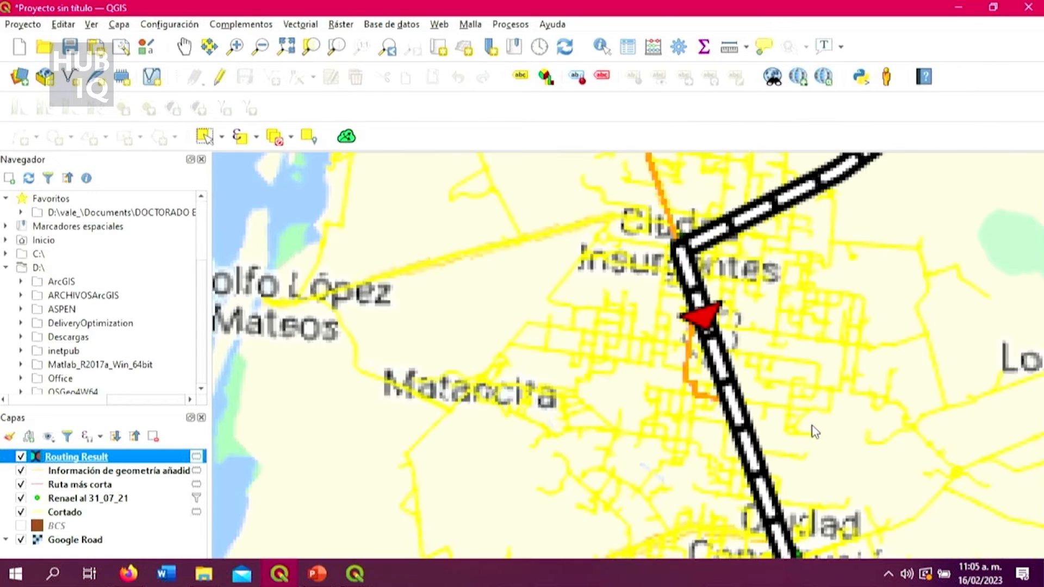
Examine the routed line from Ciudad Insurgentes past Loreto up to its start at Heroica Mulegé.
scroll(732, 345, up, 2)
scroll(744, 346, down, 3)
scroll(747, 346, down, 3)
scroll(812, 244, up, 2)
scroll(596, 419, up, 2)
scroll(493, 488, up, 2)
scroll(492, 488, up, 3)
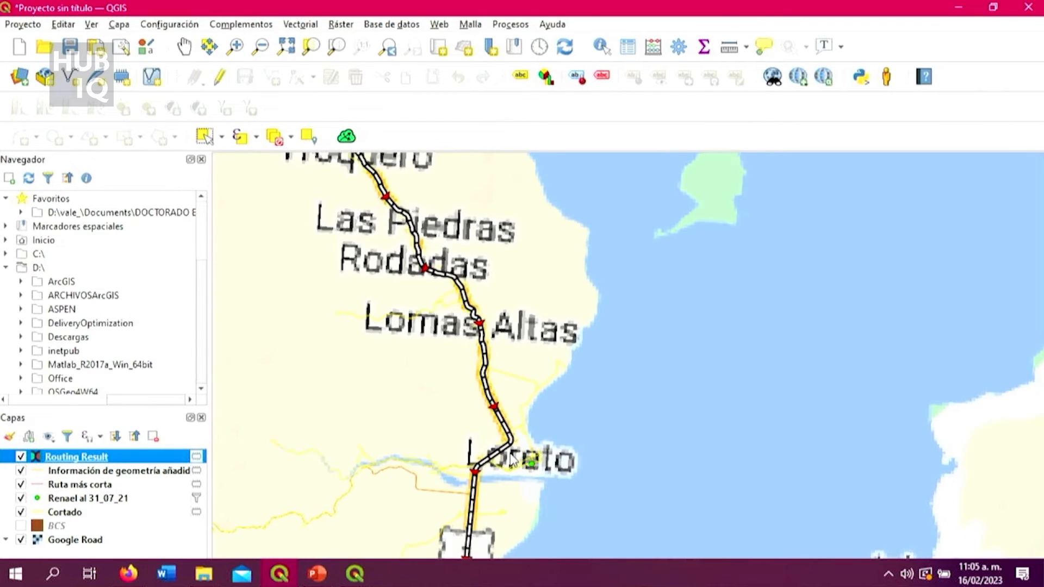
scroll(538, 459, down, 2)
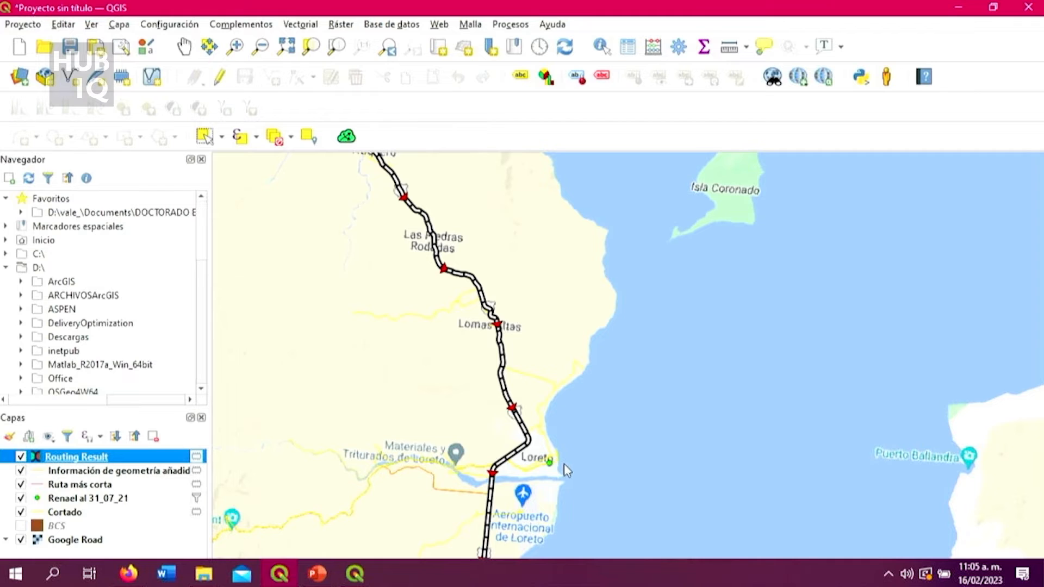
scroll(498, 320, down, 2)
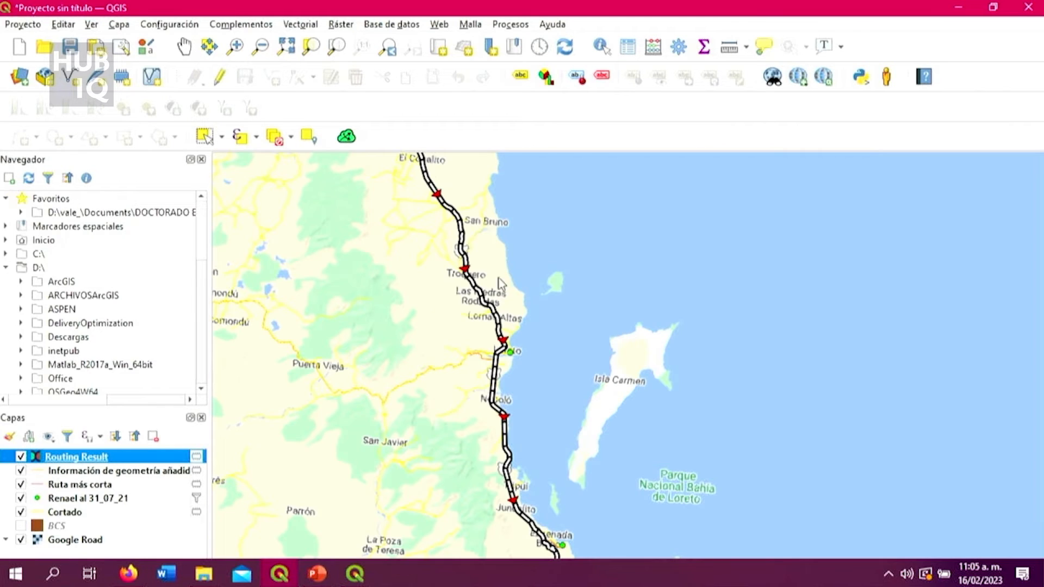
click(485, 247)
scroll(509, 312, down, 3)
scroll(476, 232, up, 2)
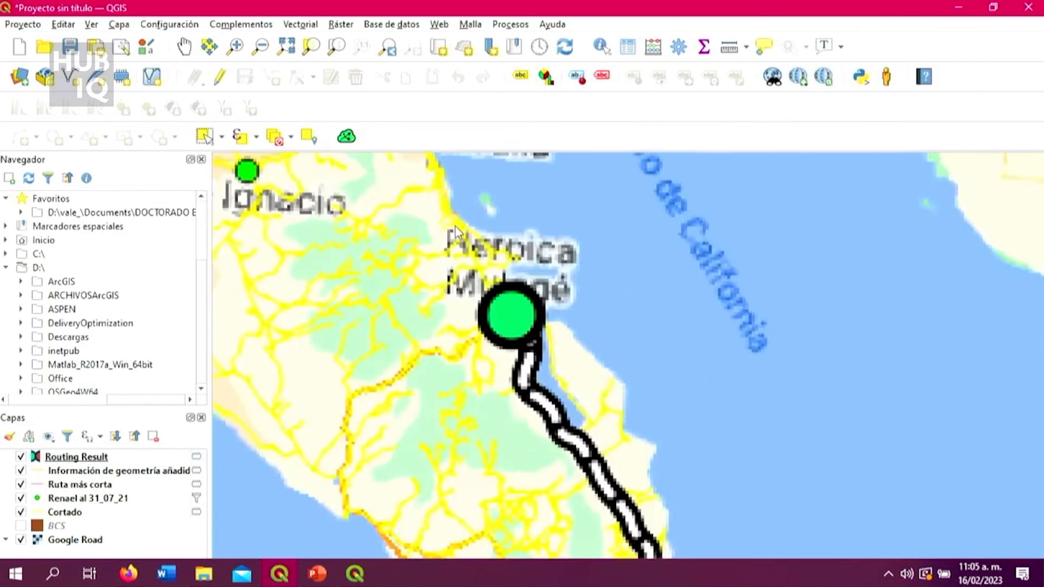
scroll(609, 454, down, 1)
scroll(611, 396, down, 2)
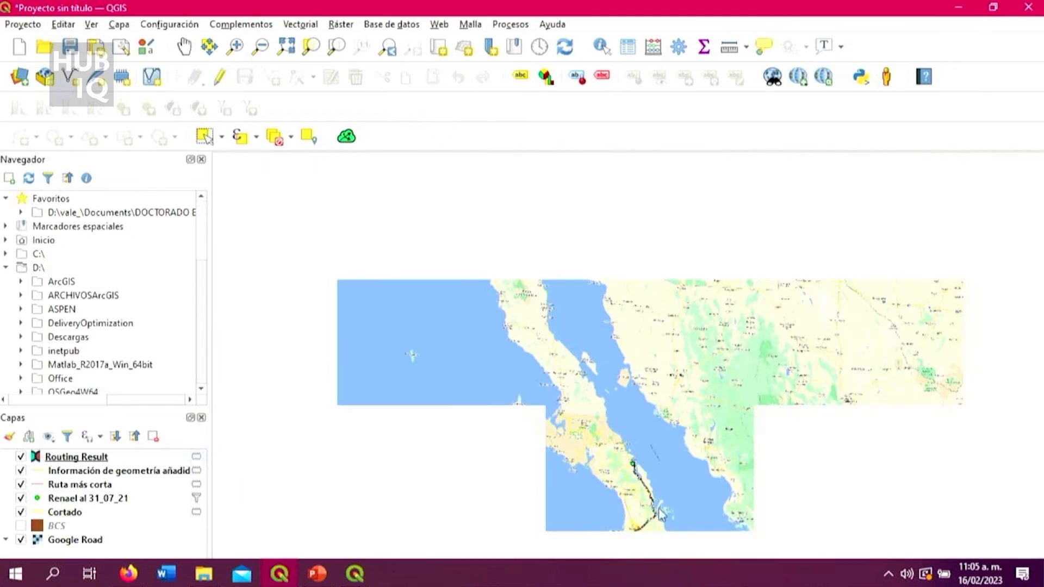
Inspect how the Renael points at Loreto and Ensenada Blanca lie relative to the routed highway line.
scroll(661, 517, up, 4)
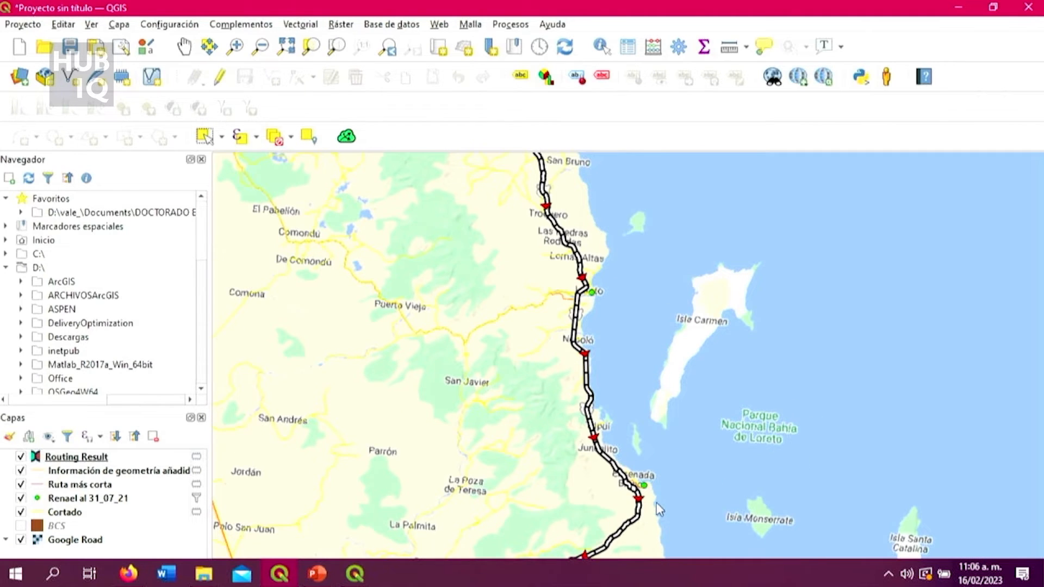
scroll(581, 284, up, 2)
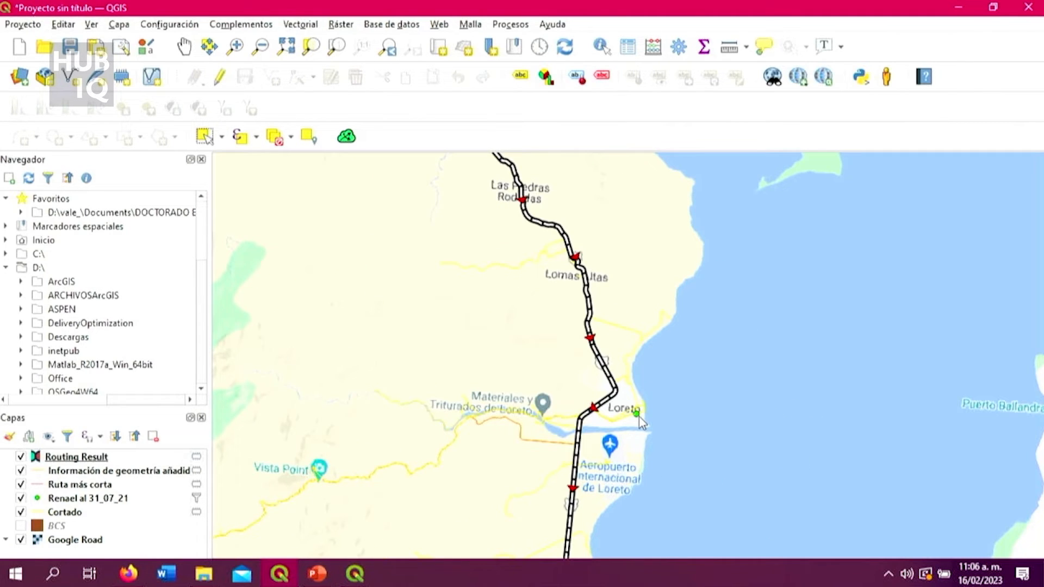
scroll(638, 417, down, 3)
scroll(676, 520, up, 4)
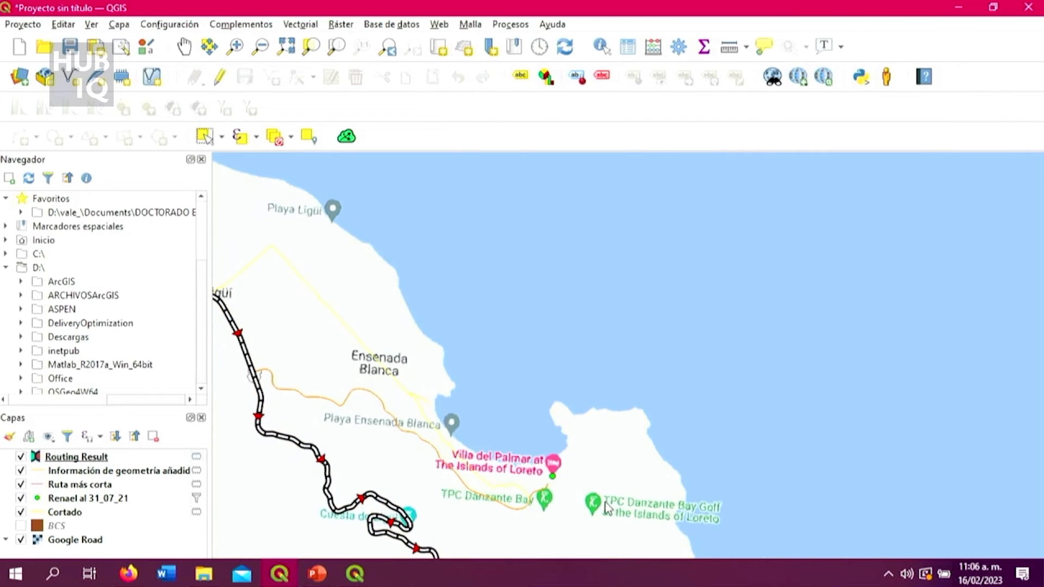
scroll(597, 500, up, 1)
scroll(555, 506, down, 3)
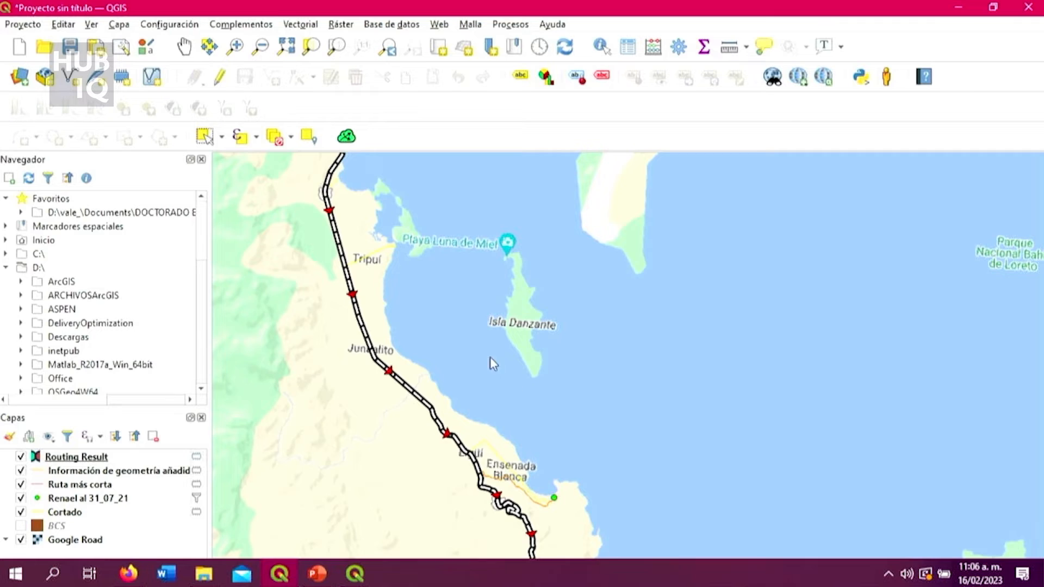
scroll(490, 357, down, 2)
scroll(423, 227, down, 3)
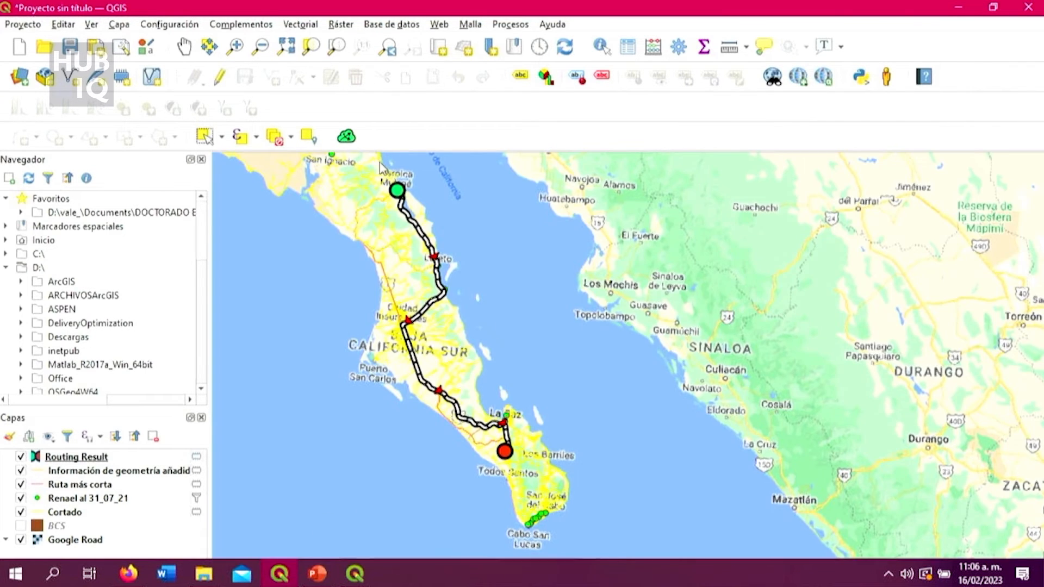
Examine the stretch of the route between Heroica Mulegé and the Renael point at Loreto.
scroll(384, 167, up, 3)
scroll(590, 499, up, 2)
scroll(590, 499, up, 1)
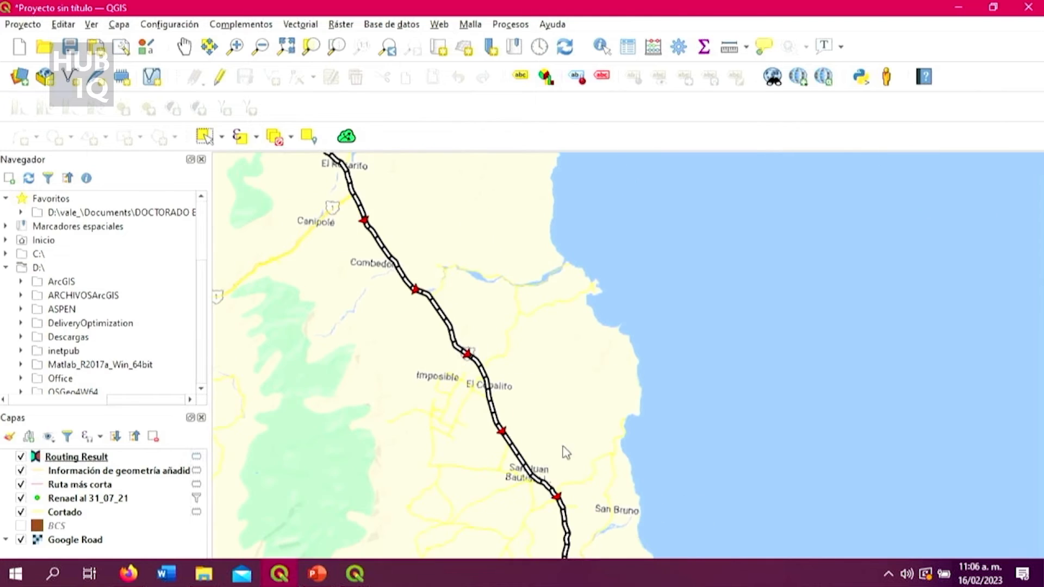
scroll(572, 482, down, 3)
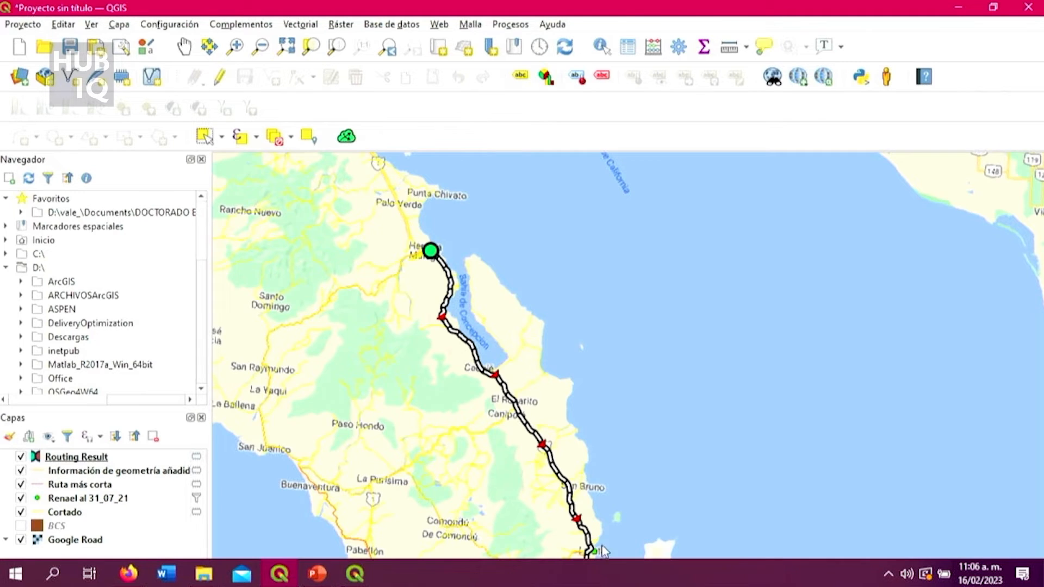
scroll(599, 552, up, 1)
scroll(599, 557, down, 1)
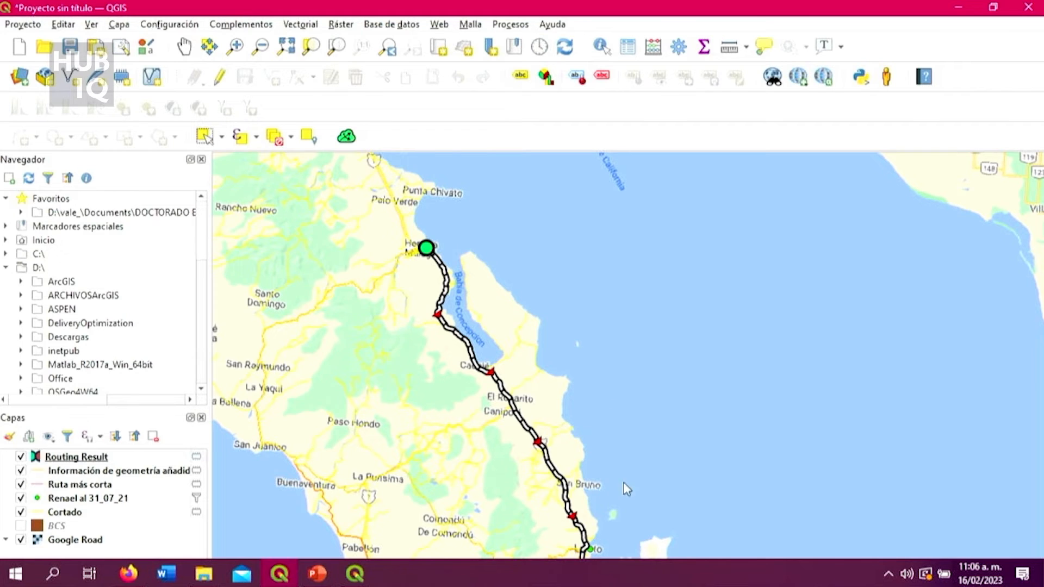
scroll(620, 511, down, 1)
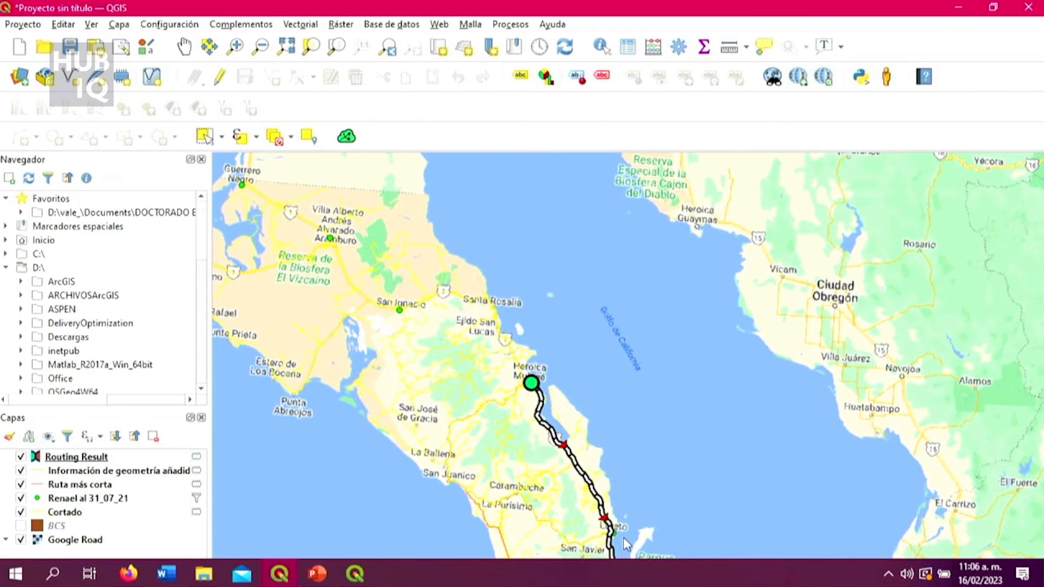
scroll(621, 536, up, 1)
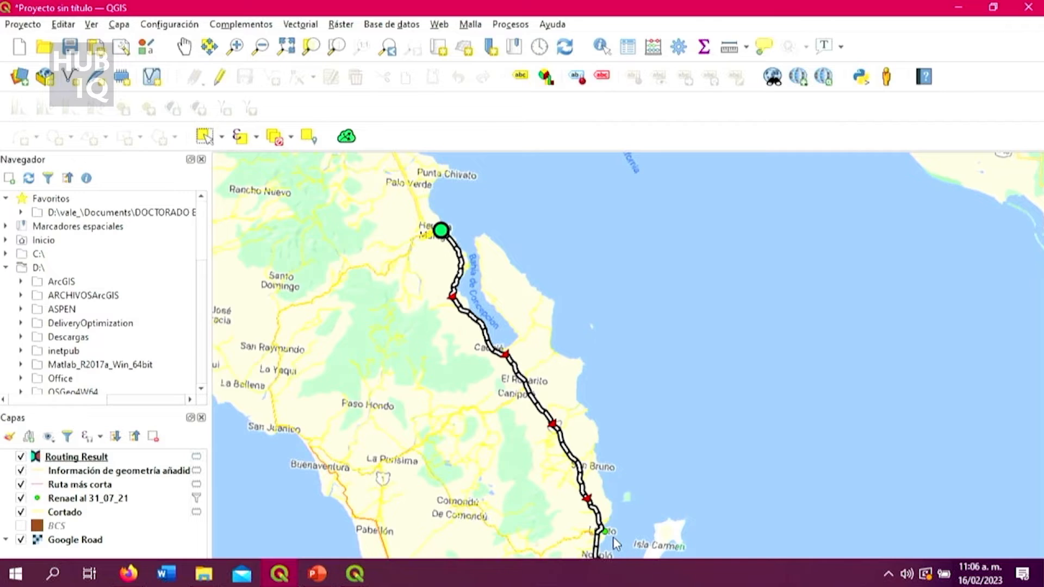
scroll(615, 543, up, 1)
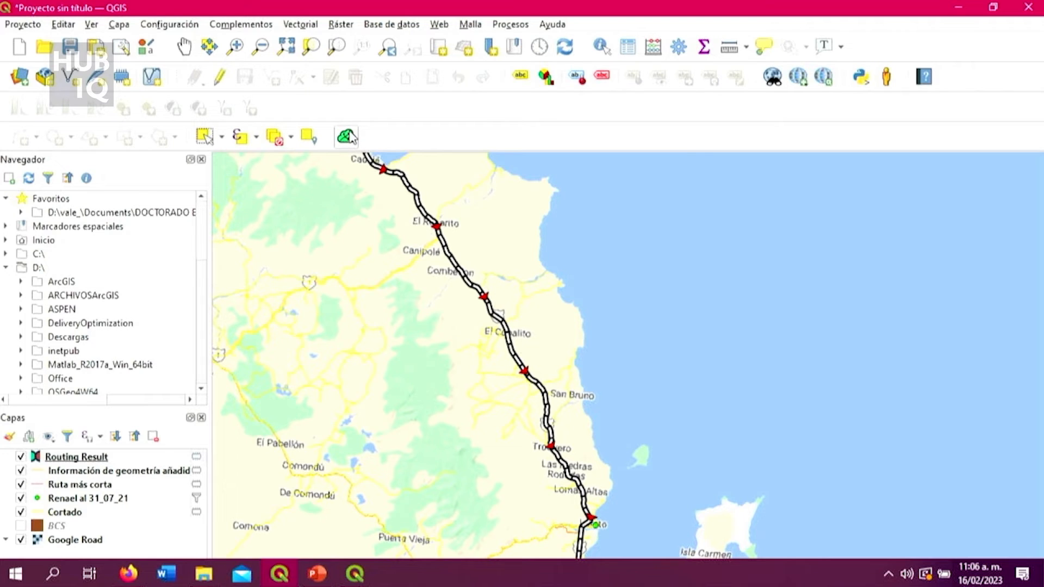
Set up a HERE Routing API route in Online Routing Mapper from Heroica Mulegé to the Renael point at Loreto.
click(347, 136)
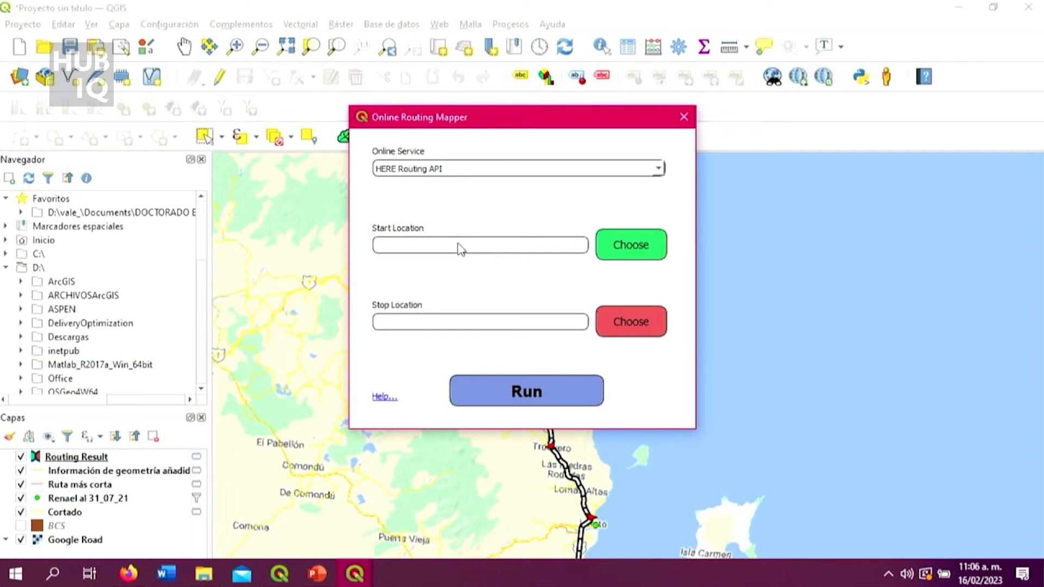
click(624, 243)
scroll(418, 174, down, 2)
scroll(414, 180, up, 4)
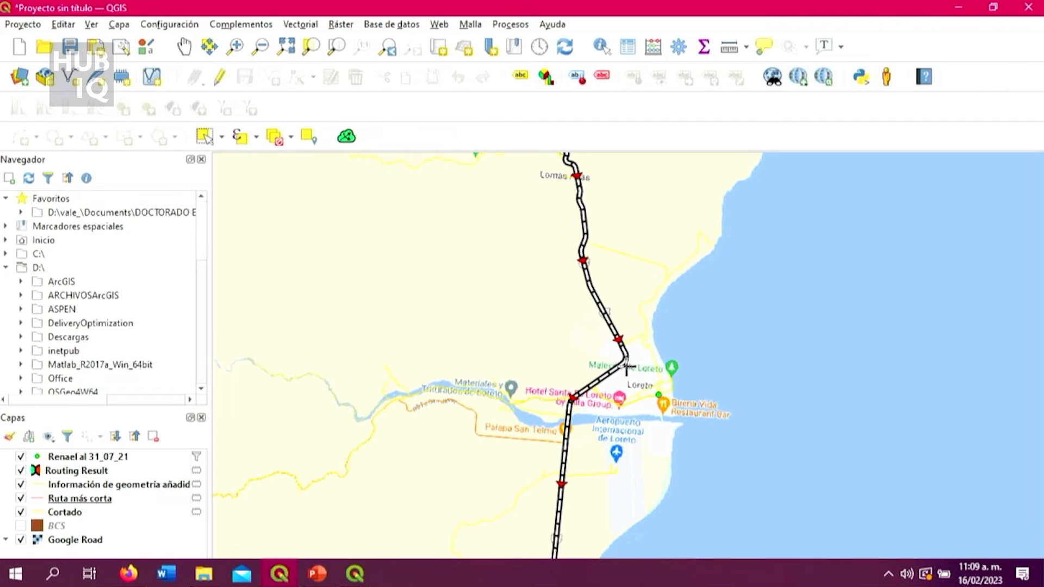
scroll(656, 414, down, 1)
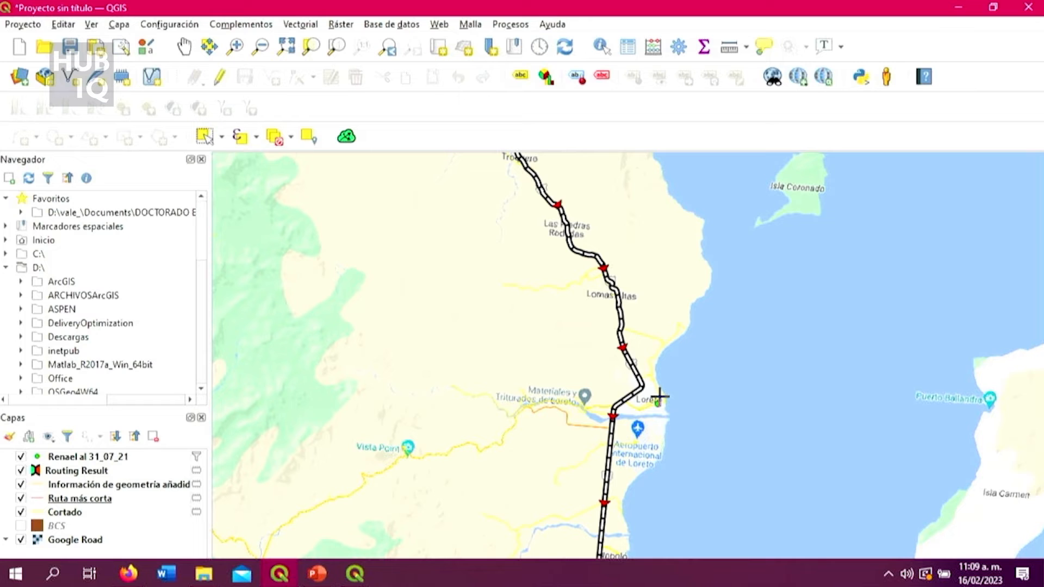
scroll(659, 397, up, 1)
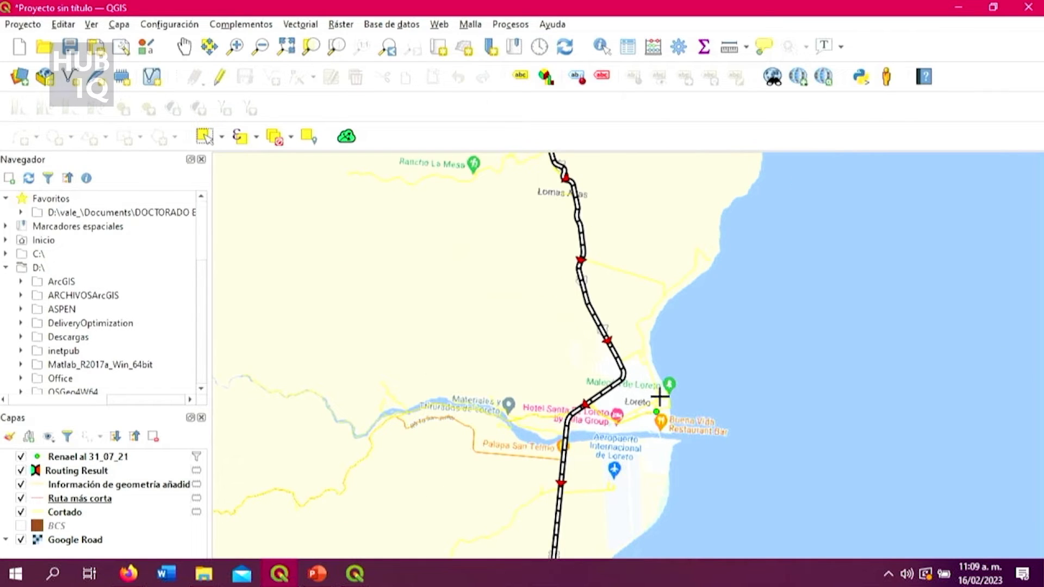
scroll(659, 403, down, 1)
scroll(658, 408, up, 2)
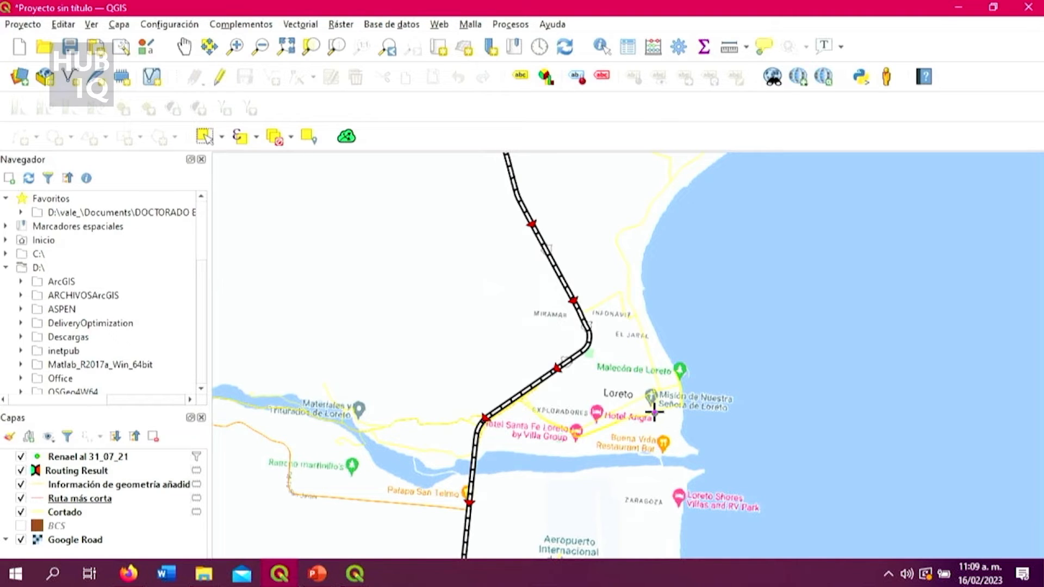
click(654, 414)
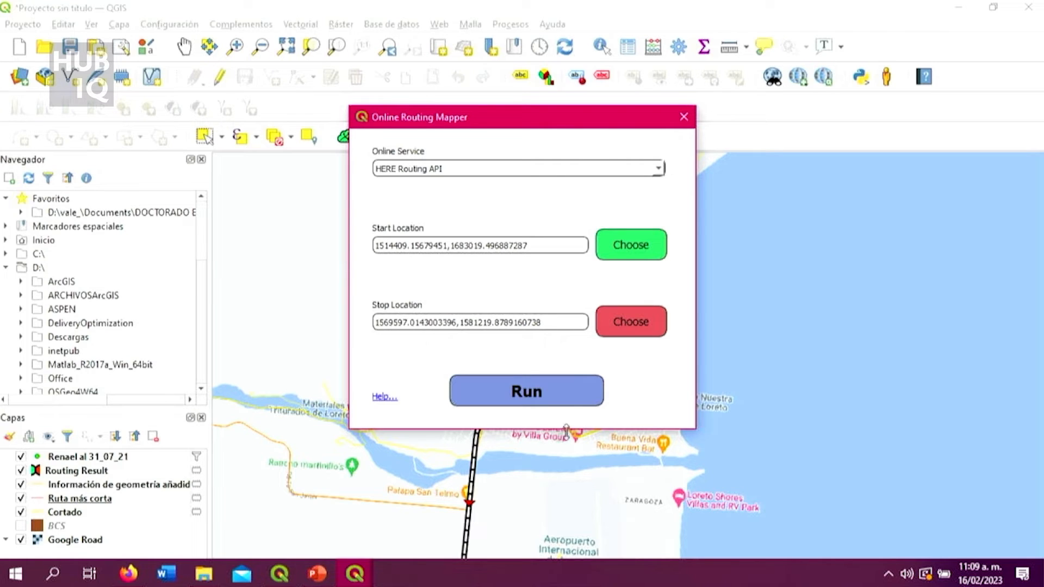
Run the online route calculation, close the routing dialog and check the resulting line on the map down to Loreto.
click(574, 402)
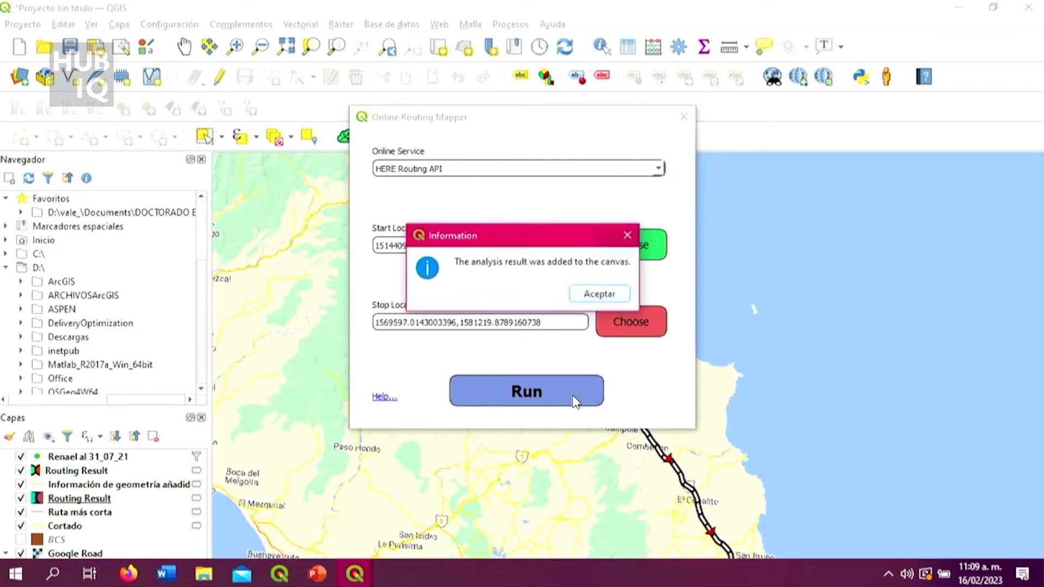
click(595, 296)
click(683, 118)
scroll(640, 331, down, 3)
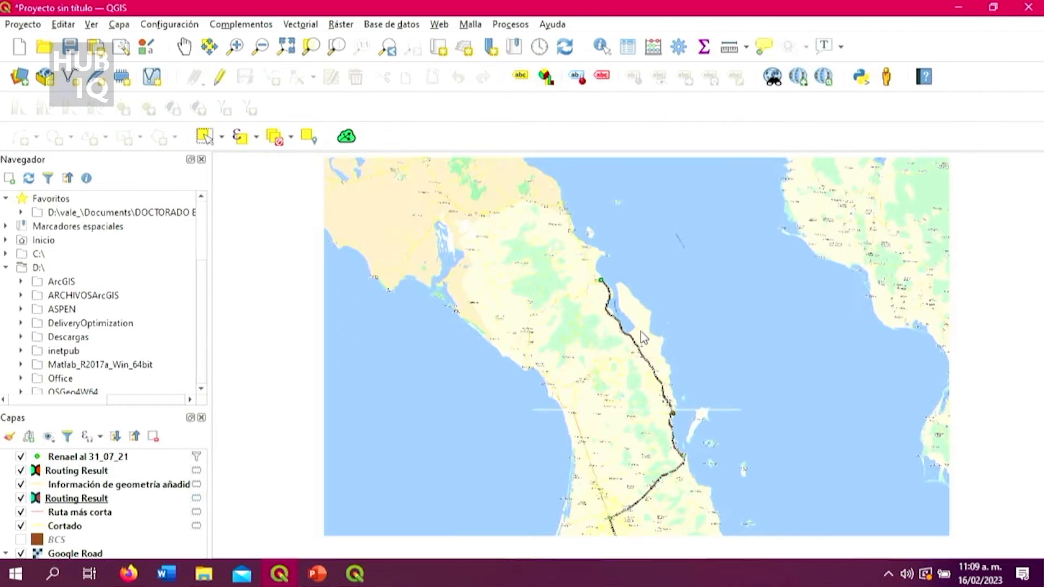
scroll(644, 475, up, 2)
scroll(673, 444, up, 3)
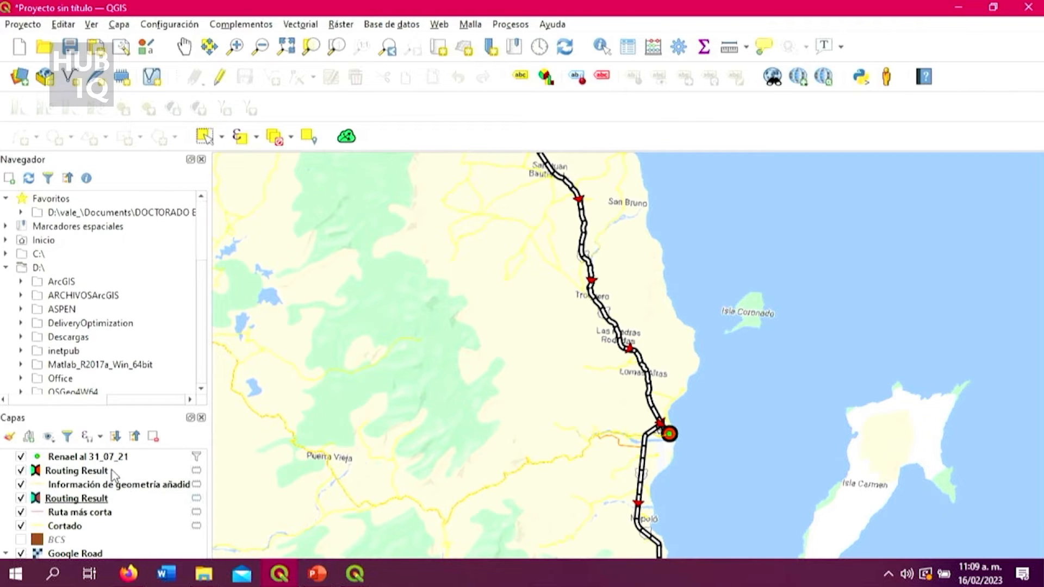
Check the attribute table of the newly created Routing Result layer and close it again.
click(93, 472)
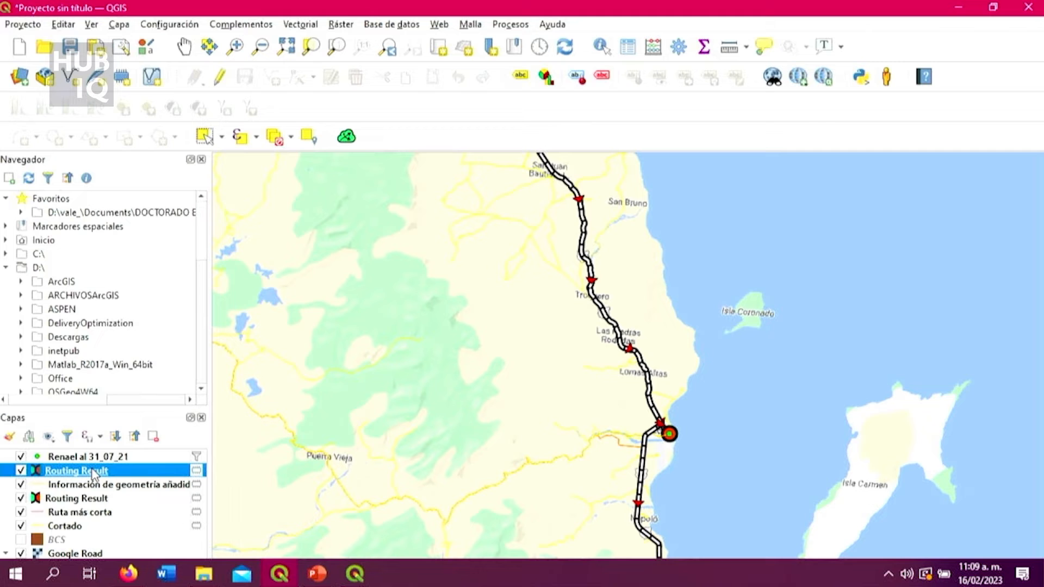
right_click(93, 473)
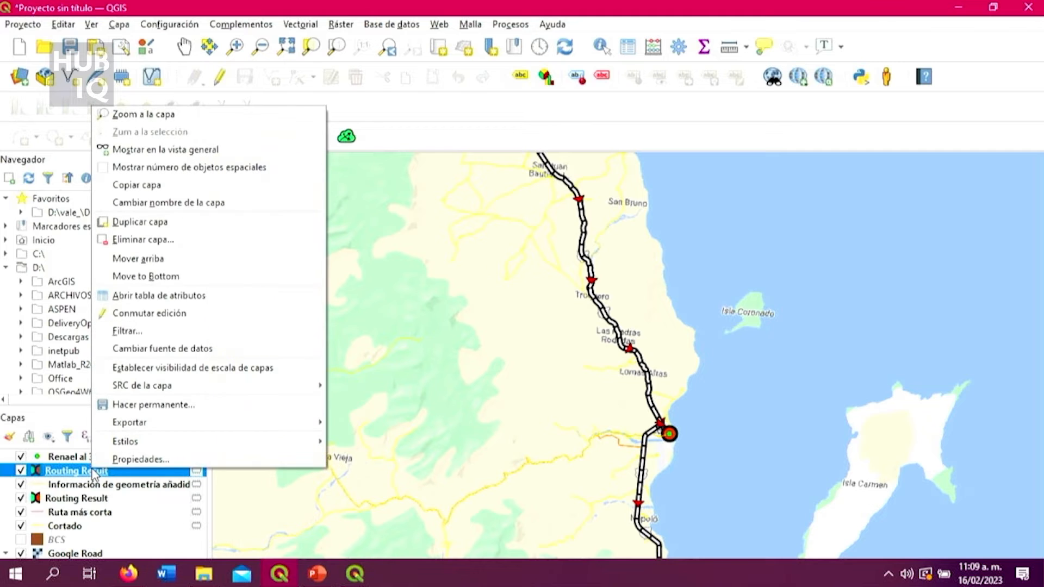
click(175, 293)
click(924, 130)
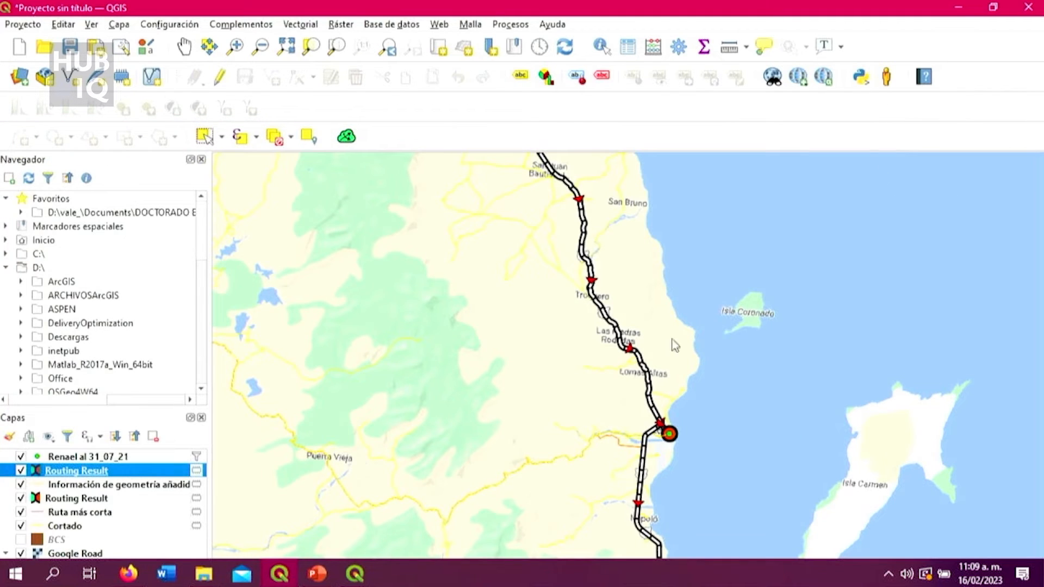
Add geometry attributes to the new Routing Result layer with calculation method 2 (ellipsoidal), saved as a temporary layer.
right_click(140, 477)
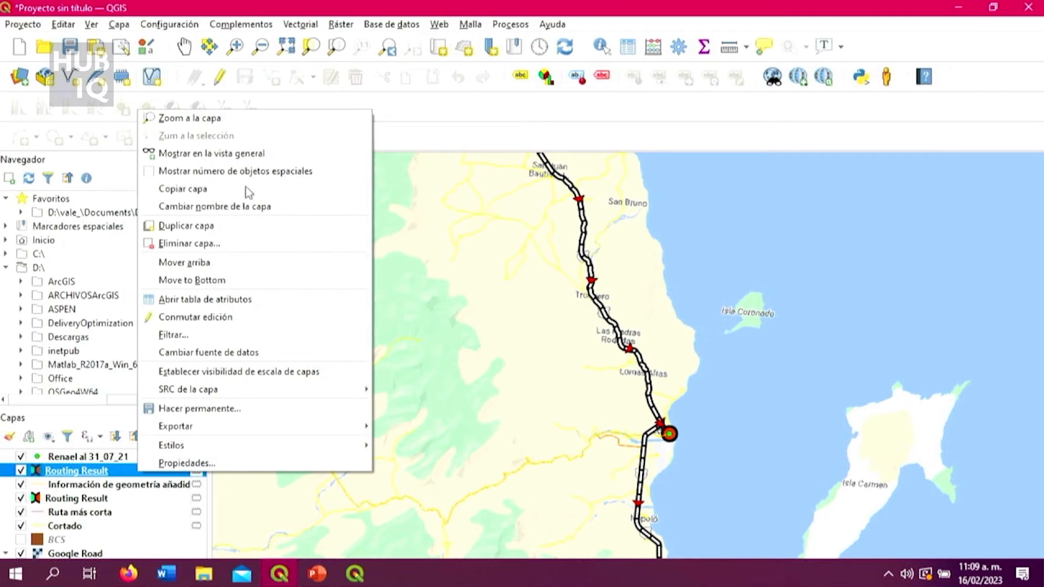
click(686, 47)
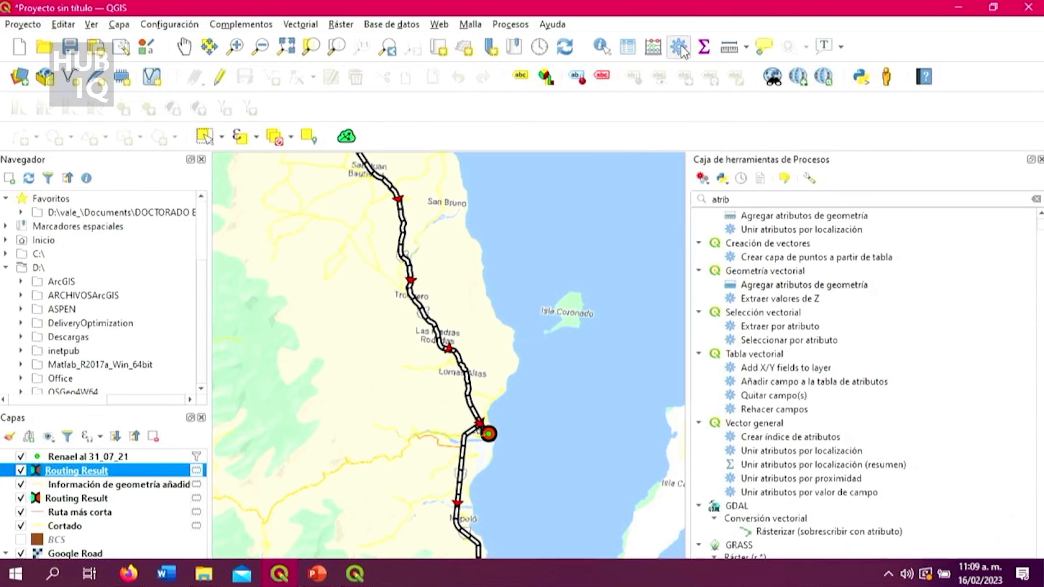
double_click(779, 287)
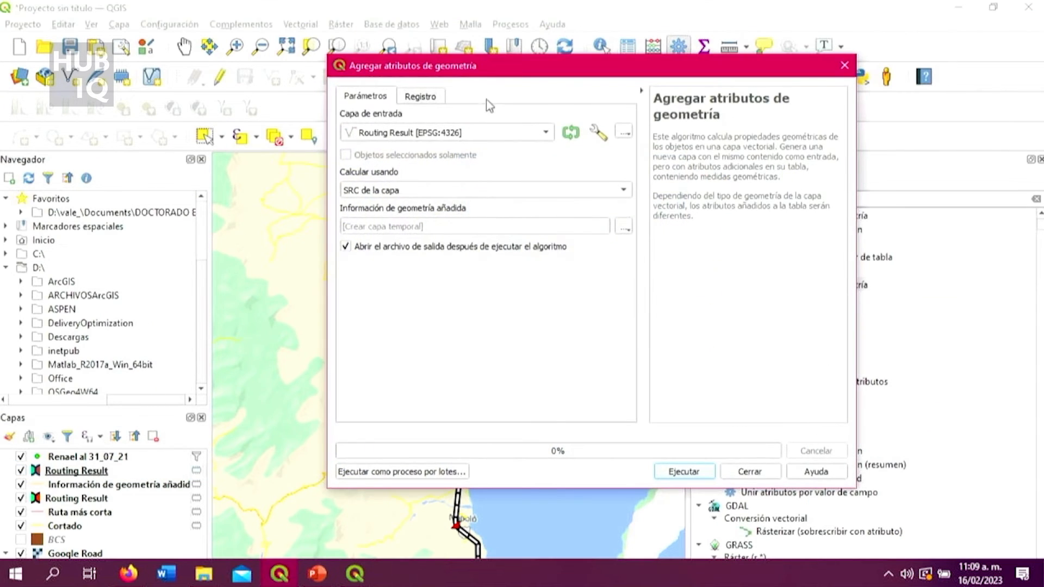
click(522, 193)
click(484, 216)
click(702, 472)
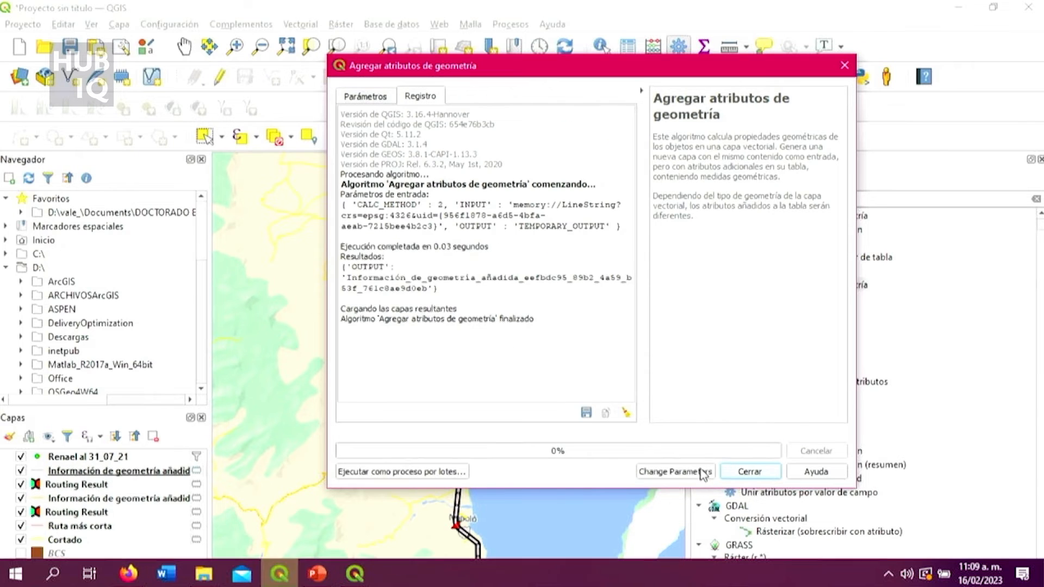
click(745, 471)
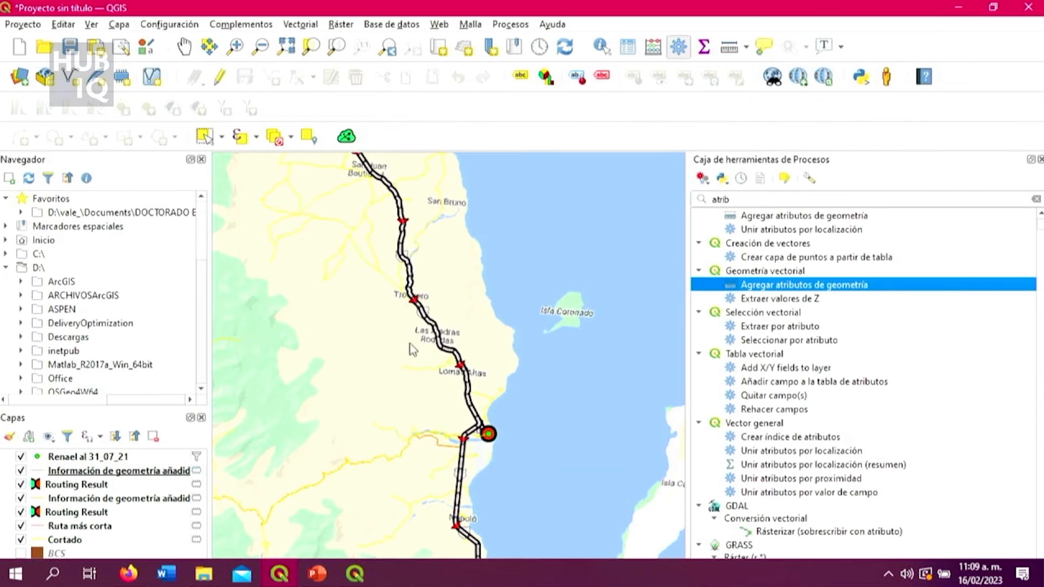
Read the route's length in the attribute table of the new Información de geometría añadida layer, then minimize the table.
click(163, 471)
right_click(163, 471)
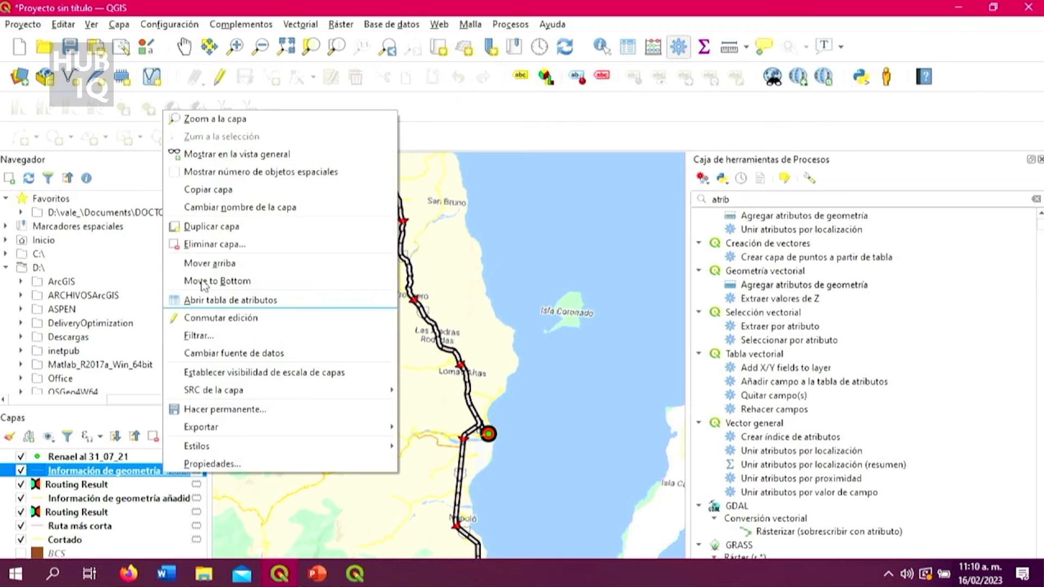
click(216, 305)
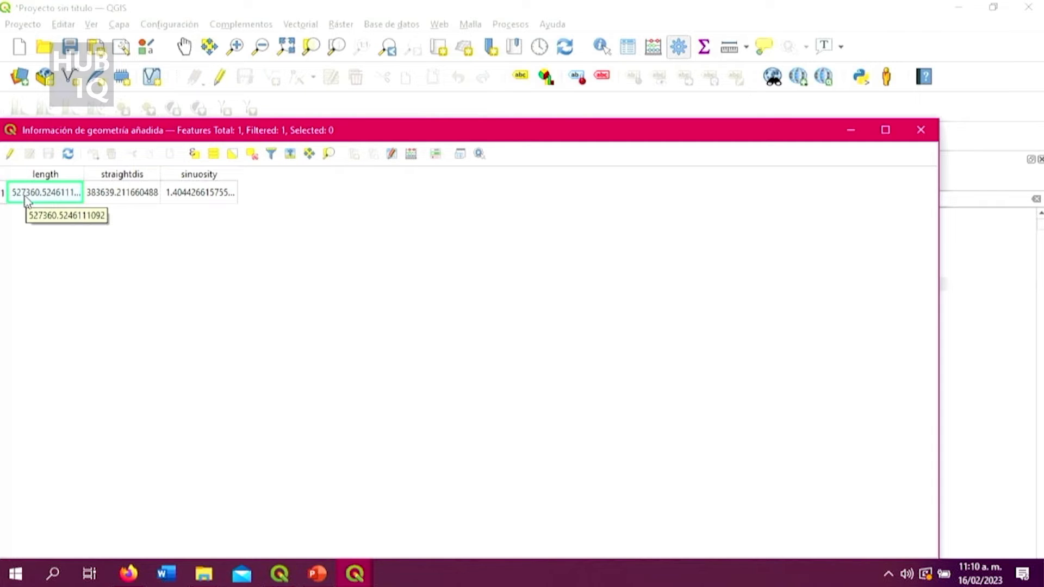
click(851, 132)
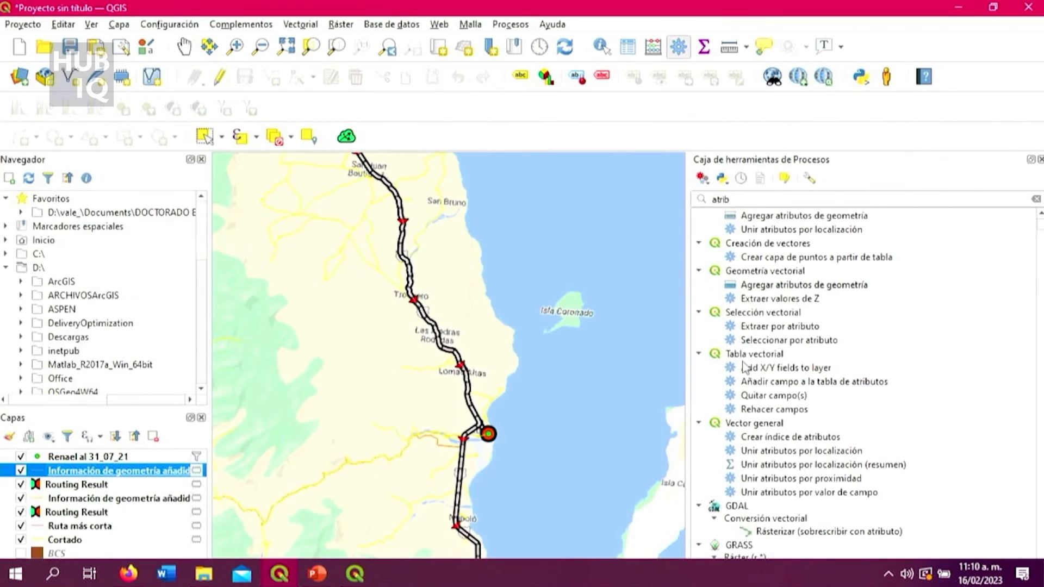
Examine the routed line between Loreto and Heroica Mulegé and its position relative to the Renael points farther north.
scroll(546, 204, up, 3)
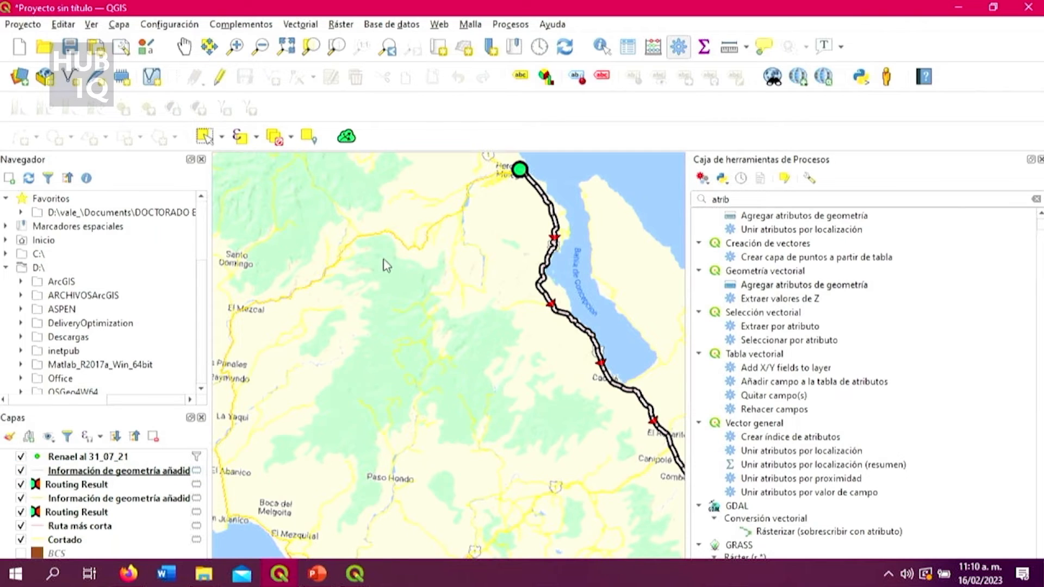
scroll(547, 416, down, 2)
scroll(616, 491, up, 4)
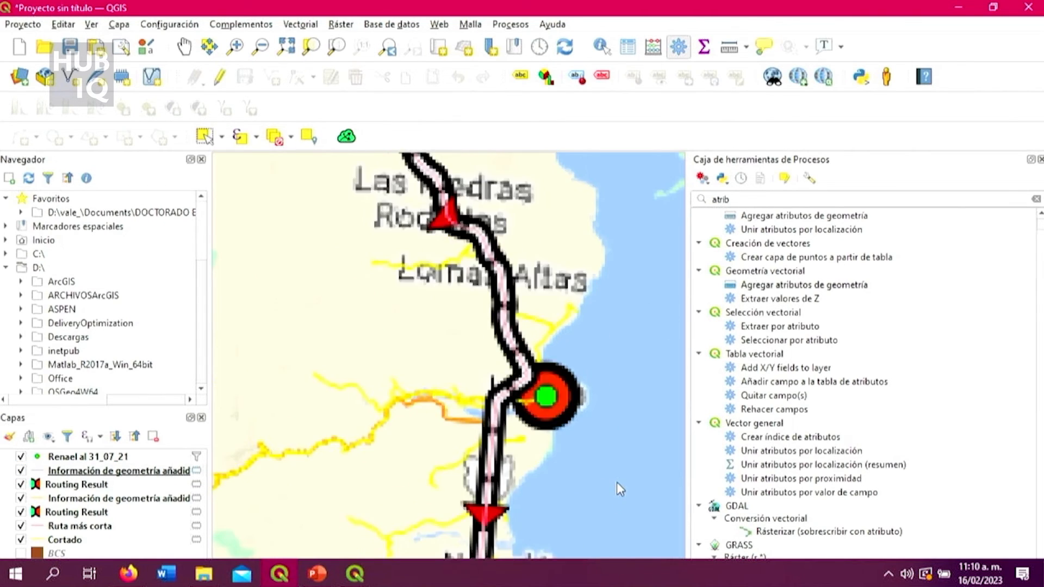
scroll(543, 405, down, 3)
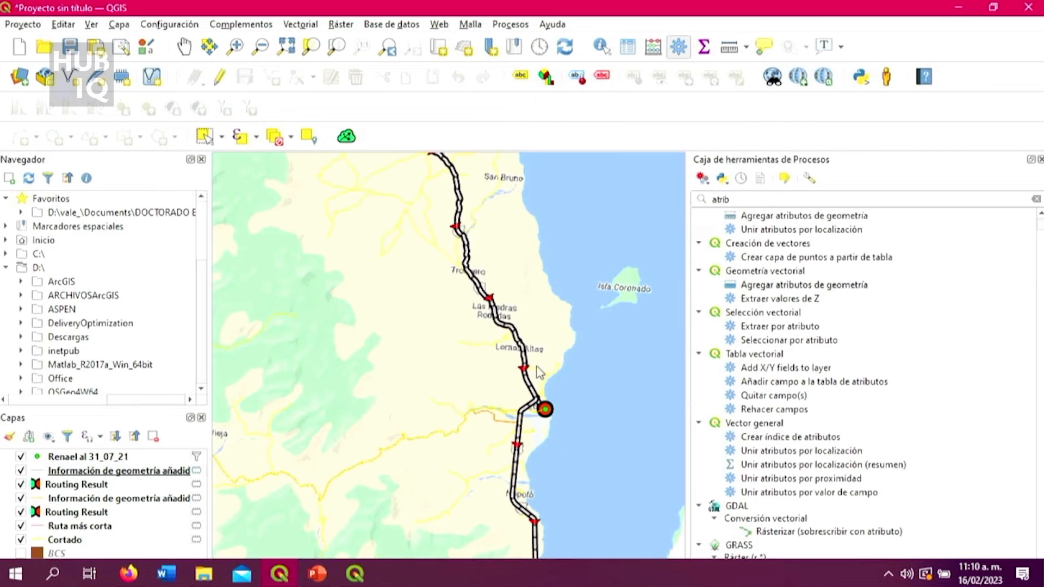
scroll(450, 227, up, 2)
scroll(508, 330, up, 2)
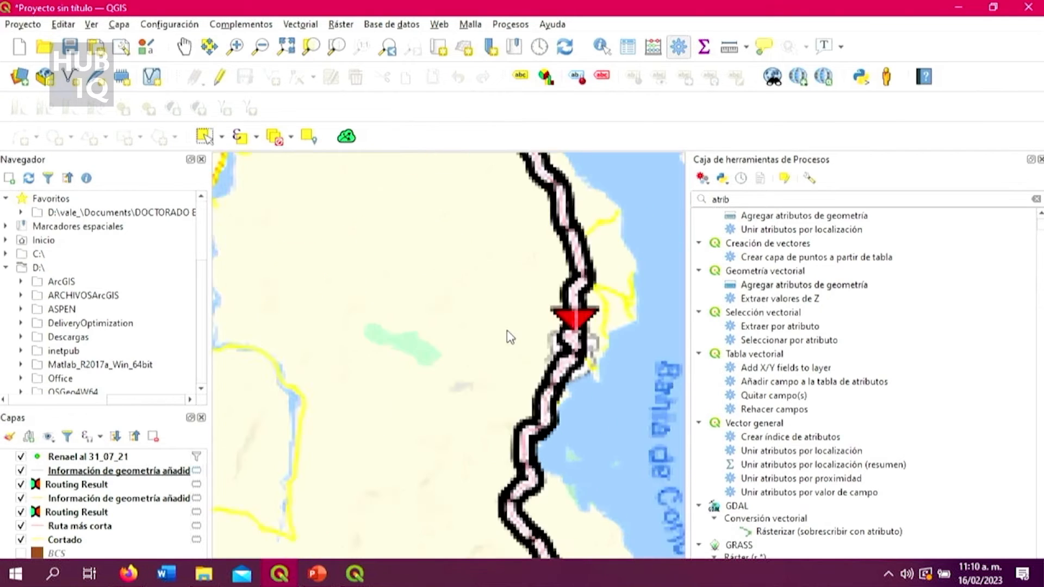
scroll(545, 335, down, 2)
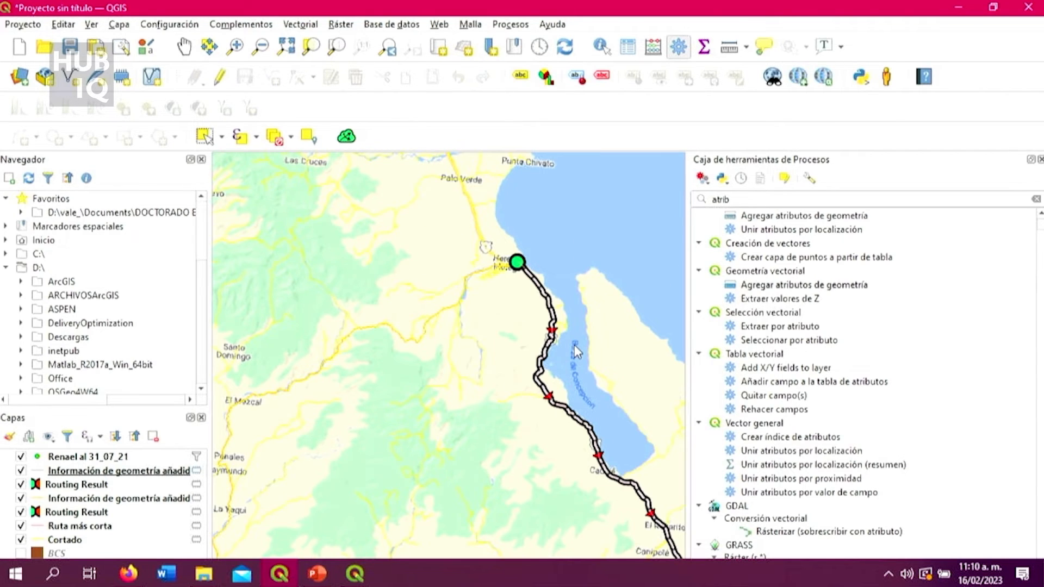
scroll(574, 345, down, 1)
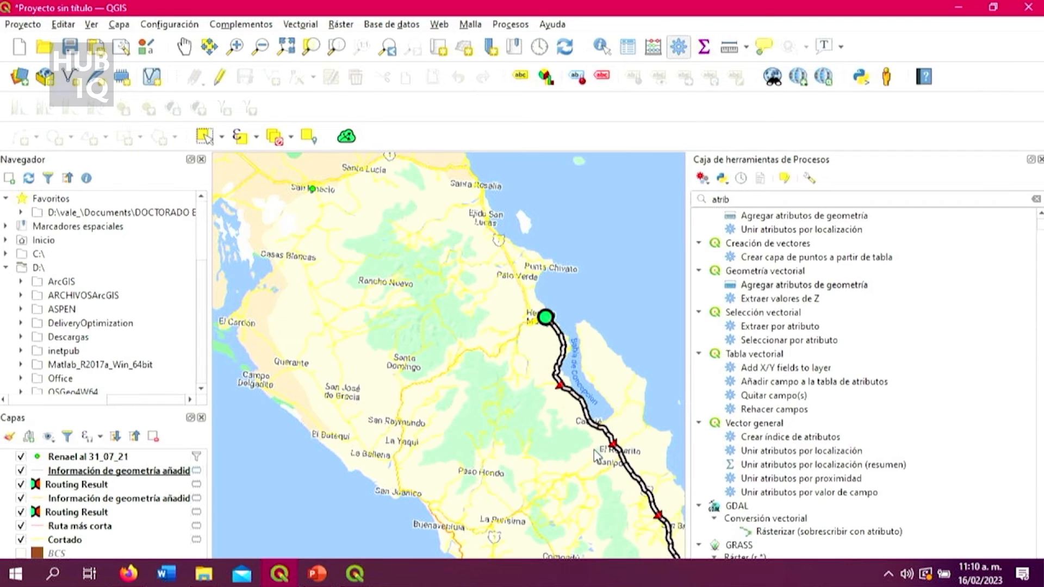
scroll(594, 449, down, 1)
scroll(600, 453, up, 4)
scroll(606, 459, down, 4)
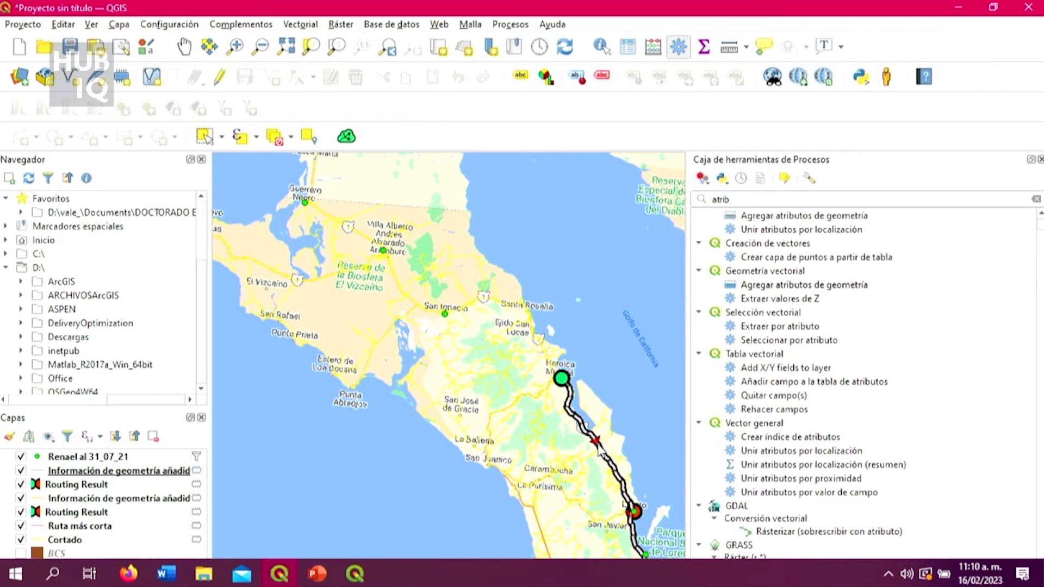
scroll(597, 449, up, 2)
scroll(598, 449, down, 2)
scroll(598, 448, up, 2)
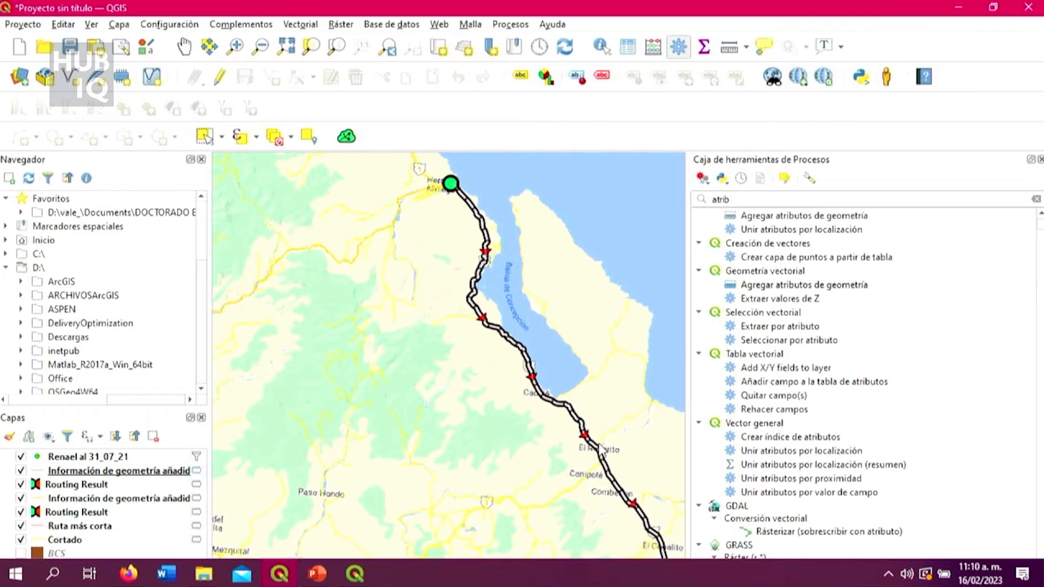
scroll(600, 449, down, 2)
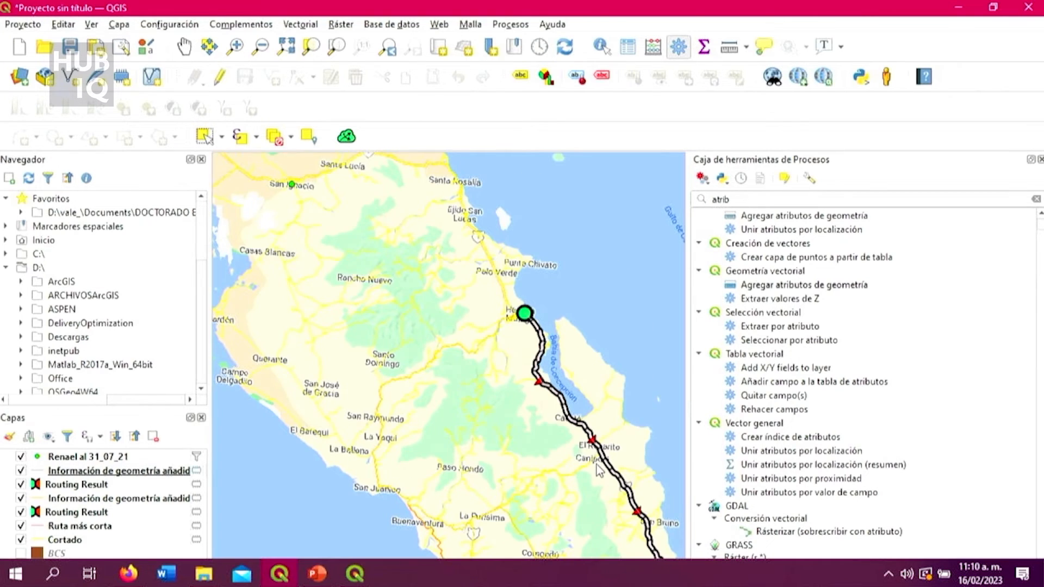
scroll(598, 460, up, 3)
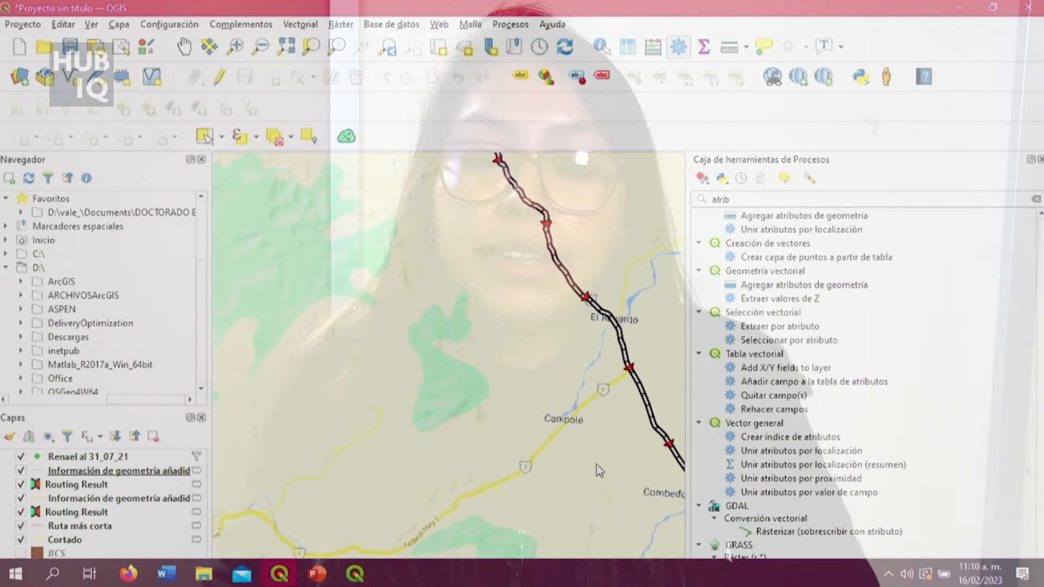
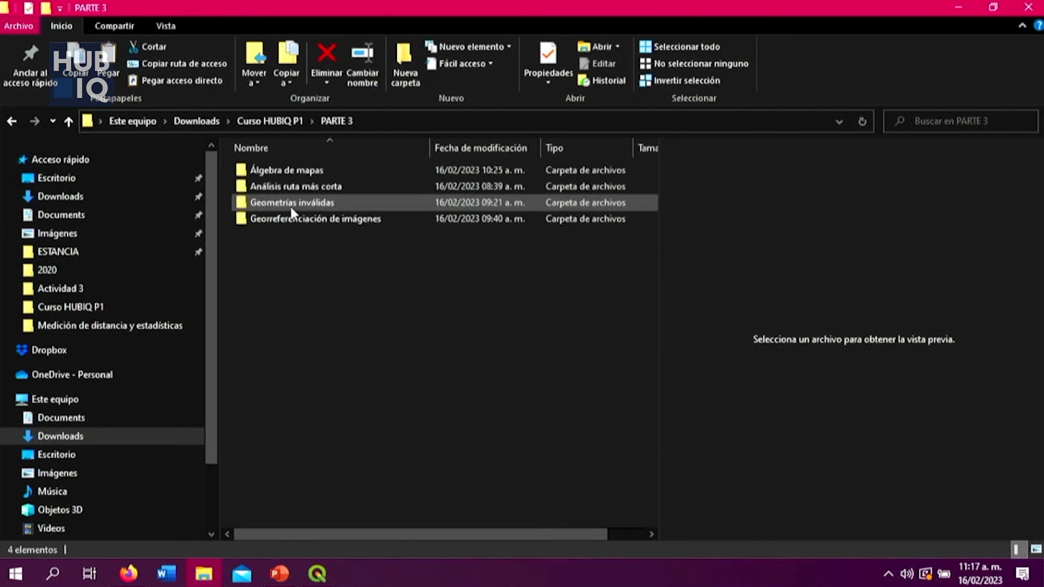
Open the Geometrías inválidas folder and its extracted maps folder to check which subfolders it contains.
double_click(331, 204)
click(328, 187)
right_click(331, 187)
click(342, 168)
double_click(342, 169)
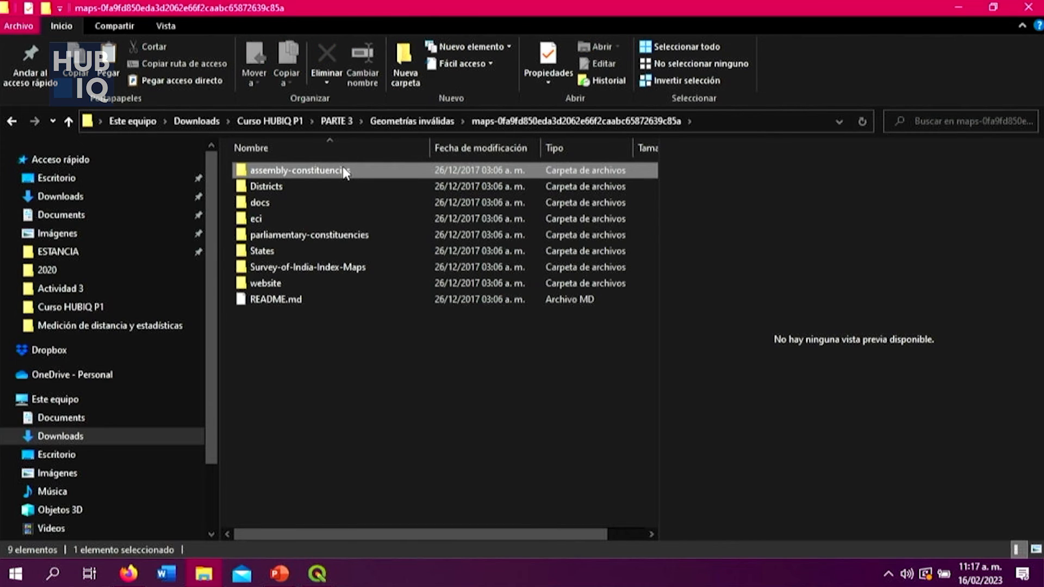
Switch to QGIS and add the vector layer Admin2.shp from the States folder of the extracted maps dataset.
click(318, 577)
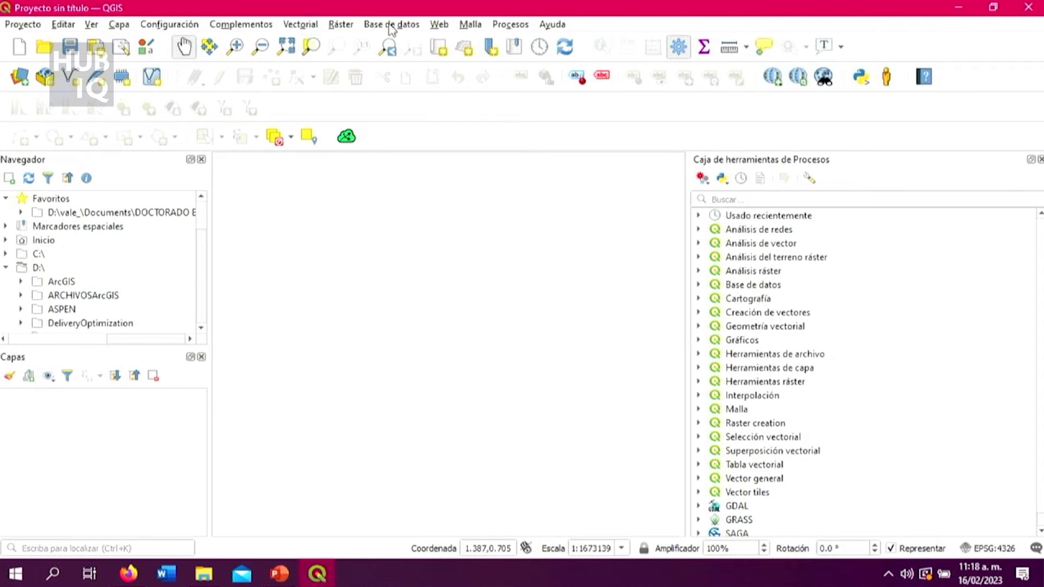
click(122, 26)
mouse_move(119, 24)
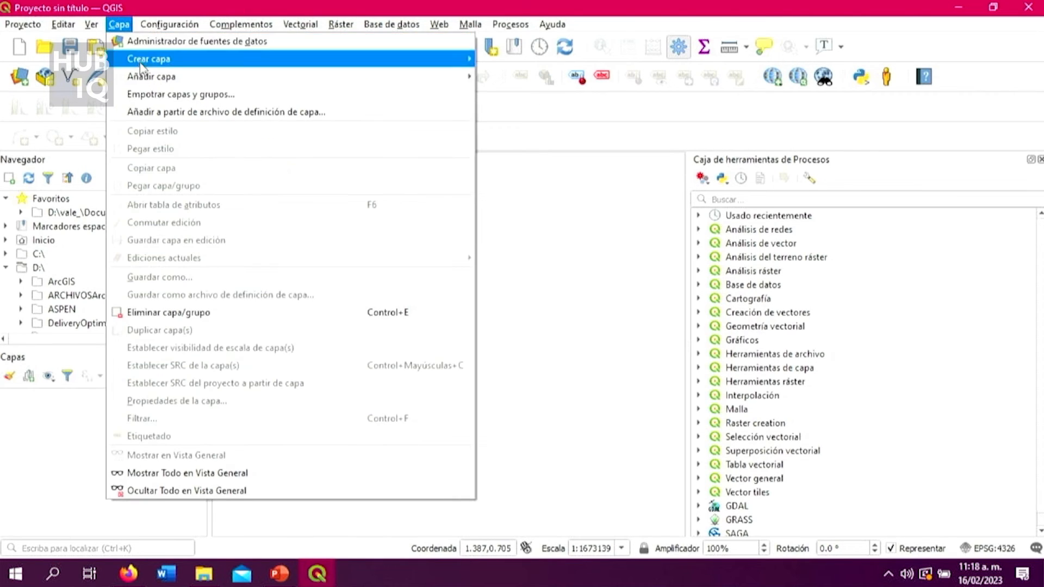
mouse_move(163, 76)
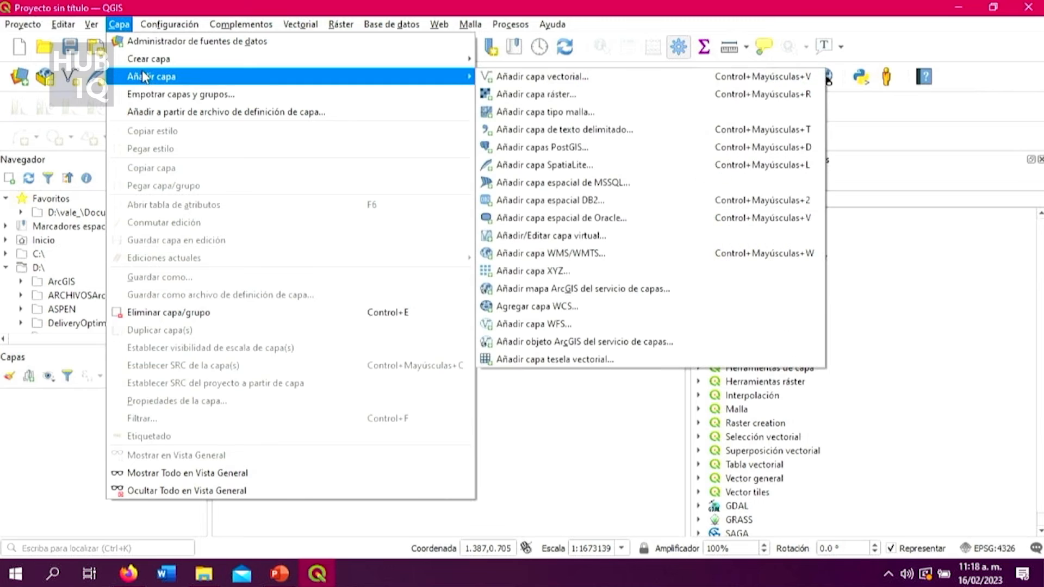
click(560, 79)
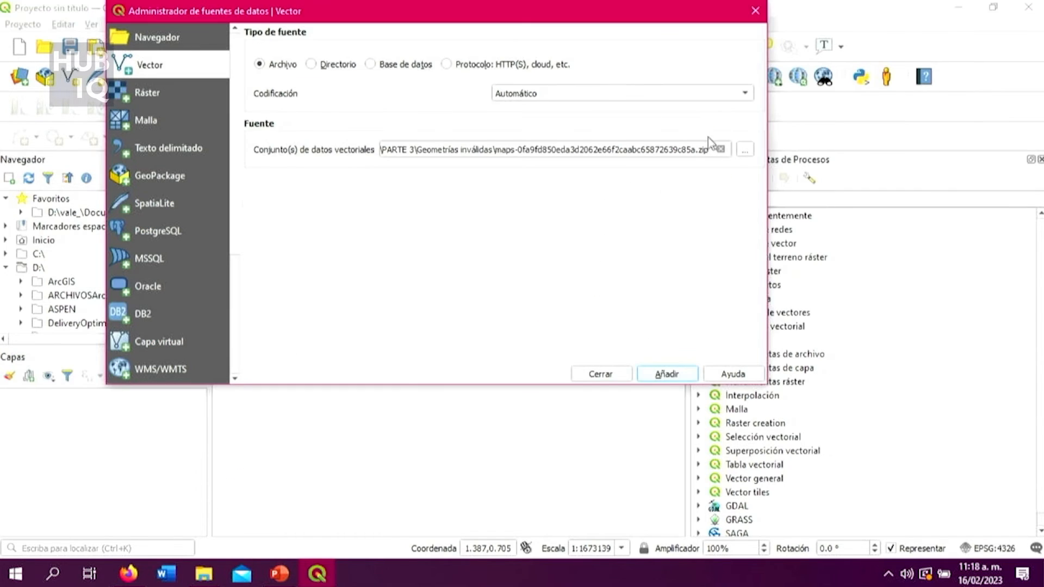
click(745, 151)
double_click(311, 134)
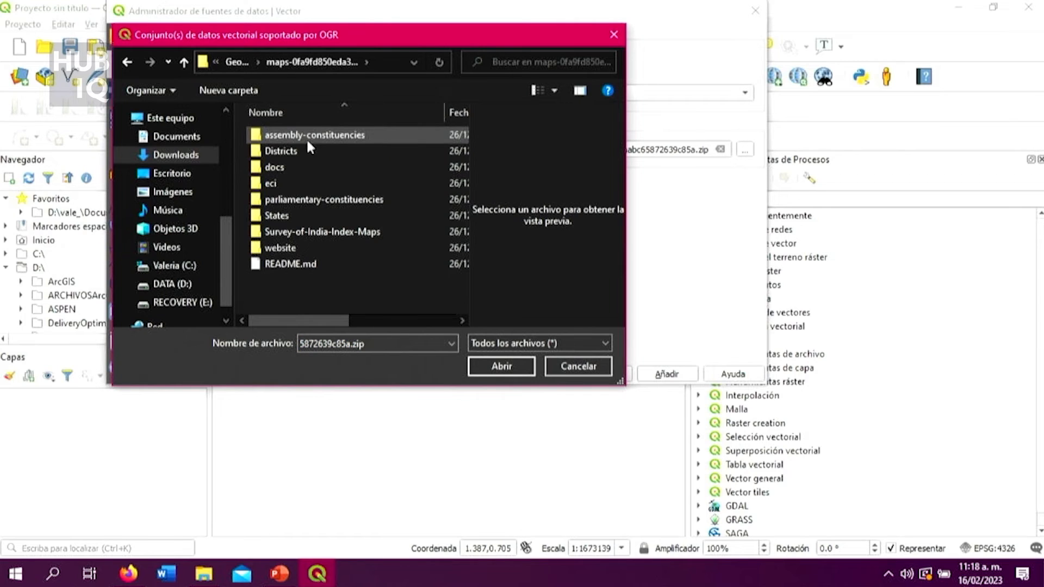
double_click(315, 216)
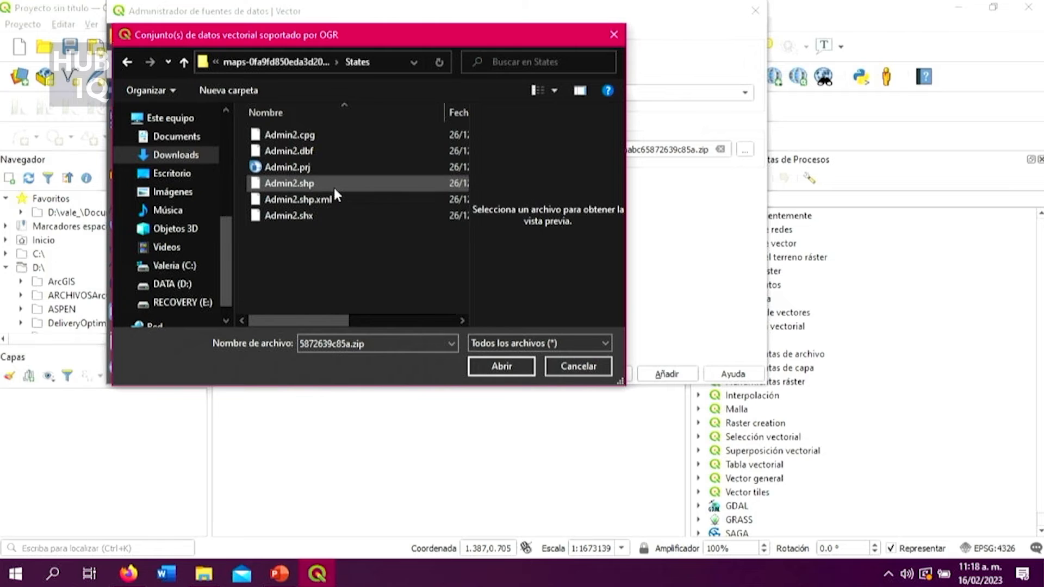
click(334, 185)
click(512, 369)
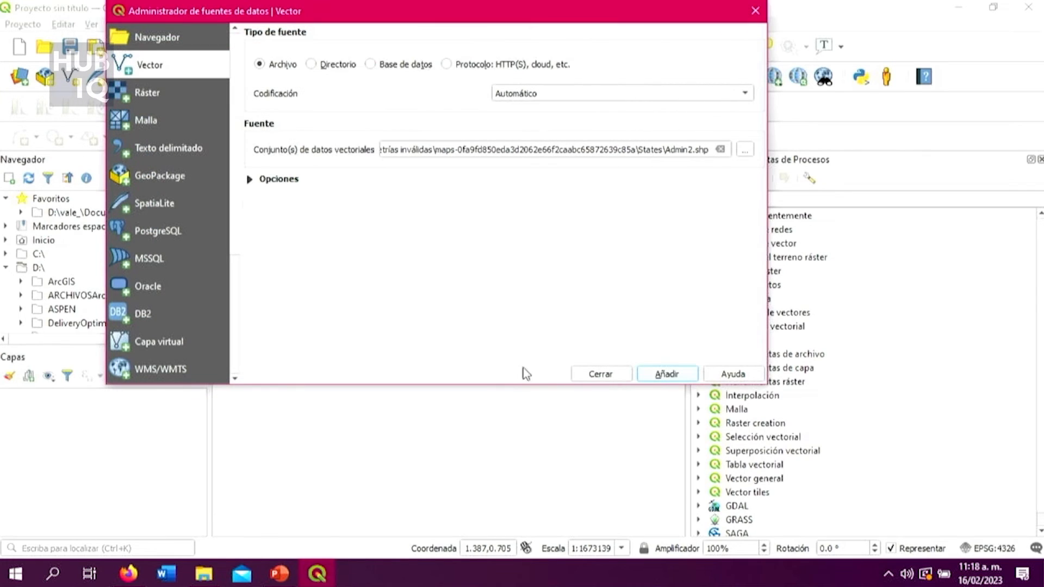
click(667, 374)
click(600, 373)
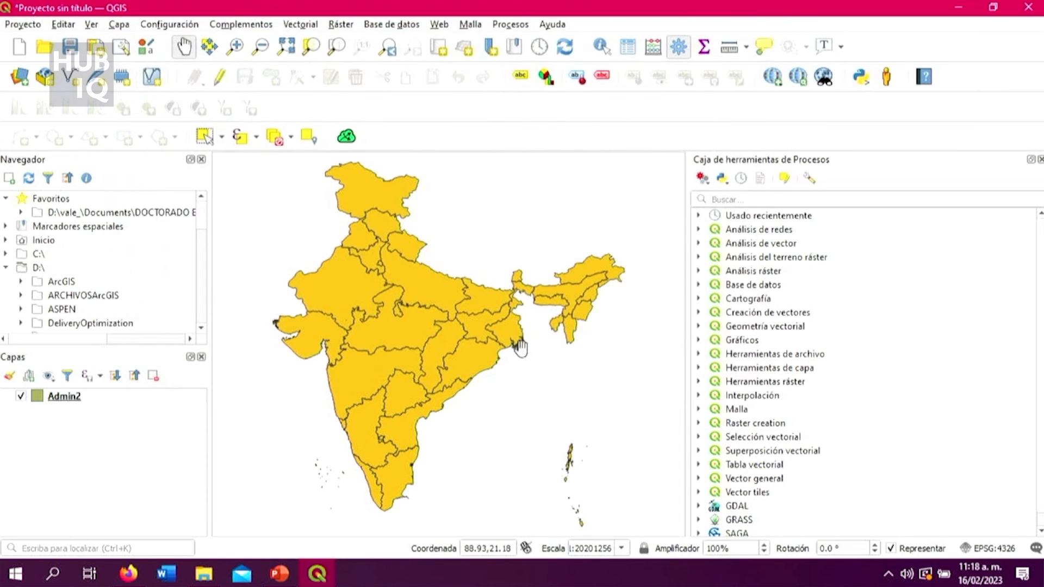
Examine the state boundaries of the Admin2 layer across India, including the eastern river delta, the north and the central states.
drag(492, 321, 565, 346)
drag(567, 381, 556, 343)
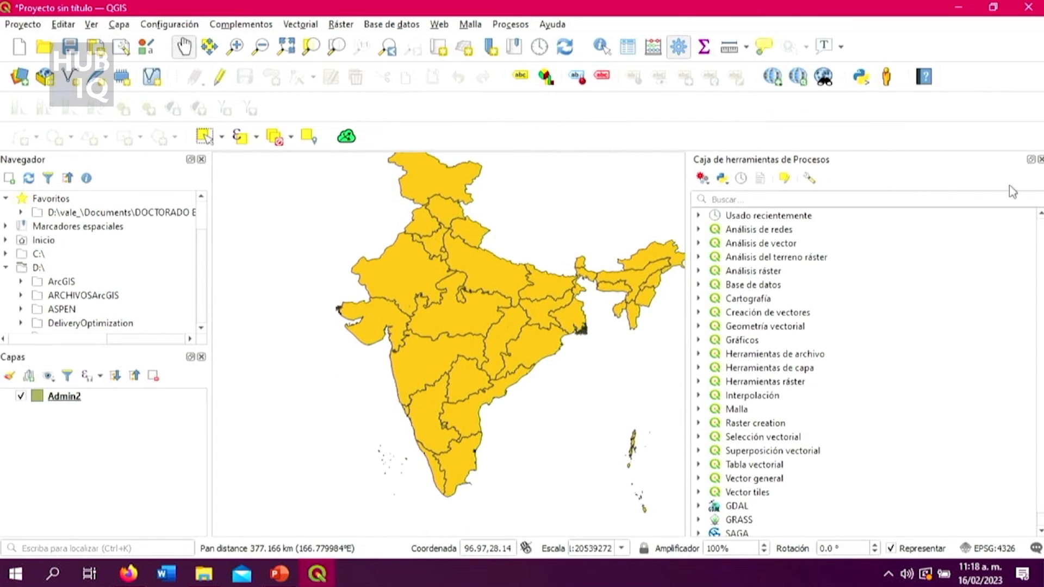
click(1040, 160)
drag(786, 288, 672, 307)
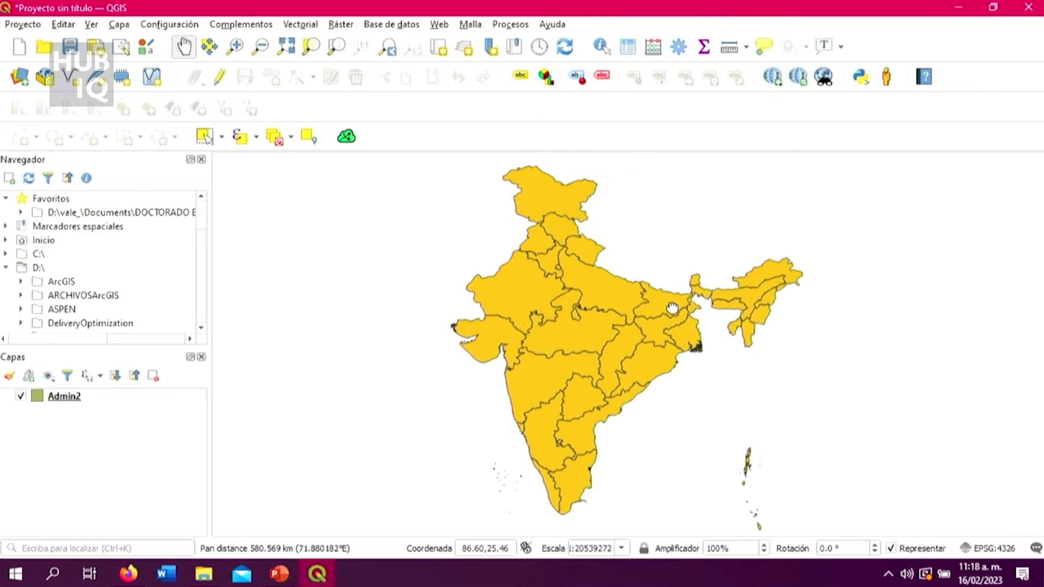
scroll(536, 361, up, 1)
scroll(539, 365, down, 1)
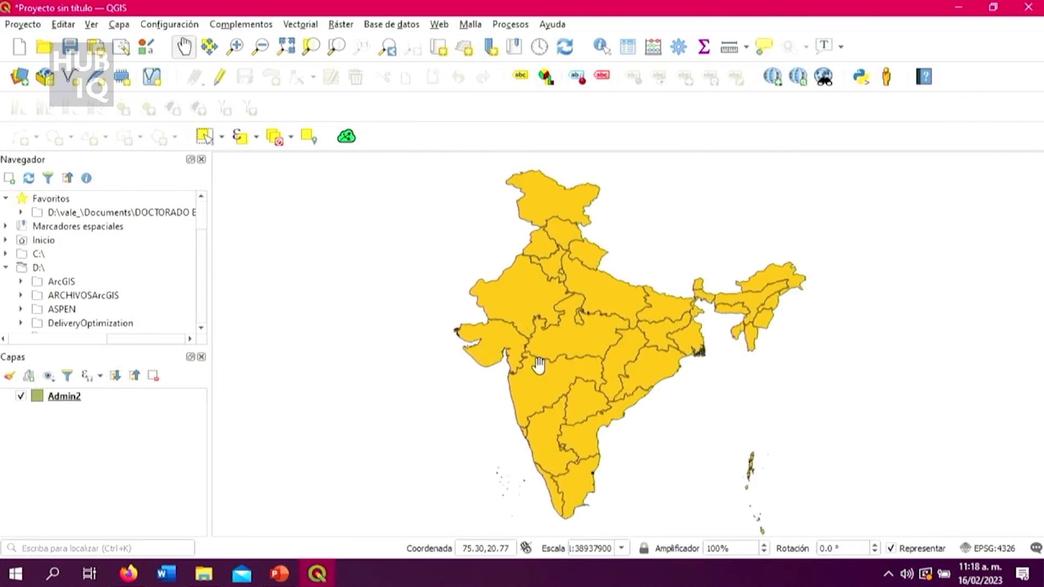
scroll(539, 365, down, 1)
scroll(544, 354, up, 6)
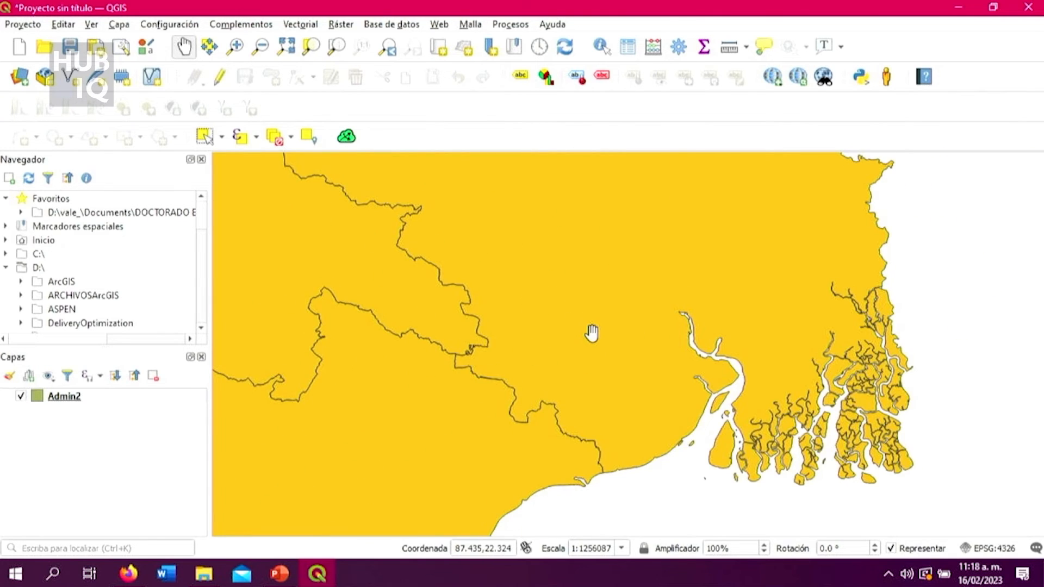
scroll(592, 333, down, 5)
scroll(497, 354, up, 3)
scroll(532, 372, down, 1)
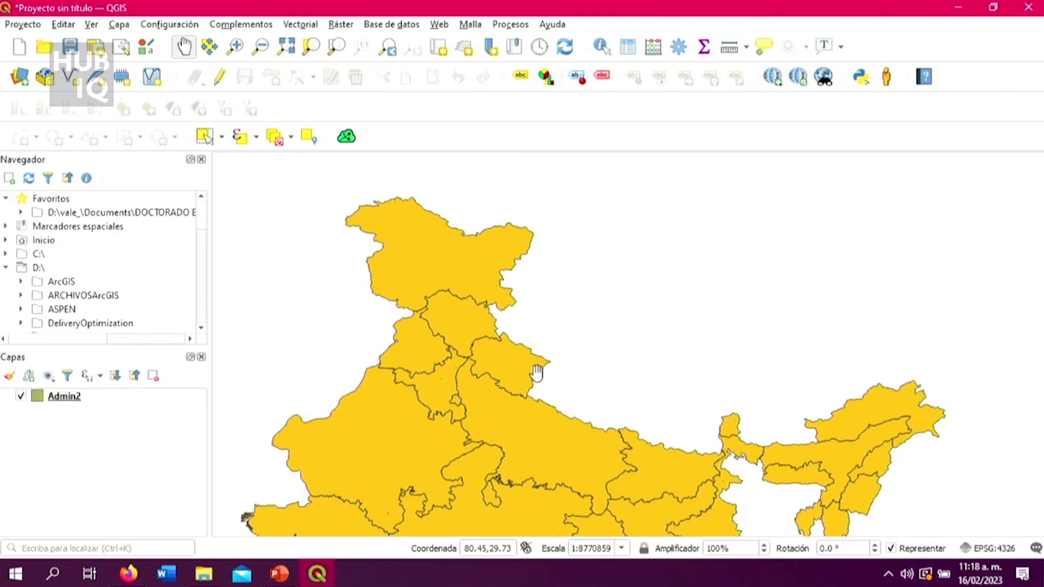
drag(532, 373, 587, 187)
scroll(607, 231, down, 1)
scroll(552, 308, up, 2)
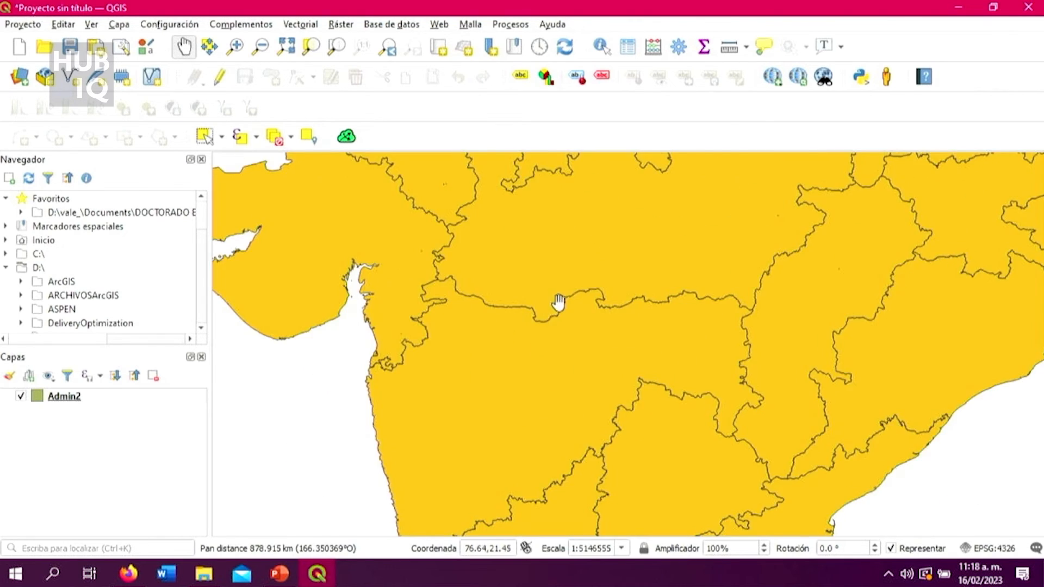
scroll(624, 256, down, 4)
scroll(568, 294, up, 3)
scroll(566, 321, up, 1)
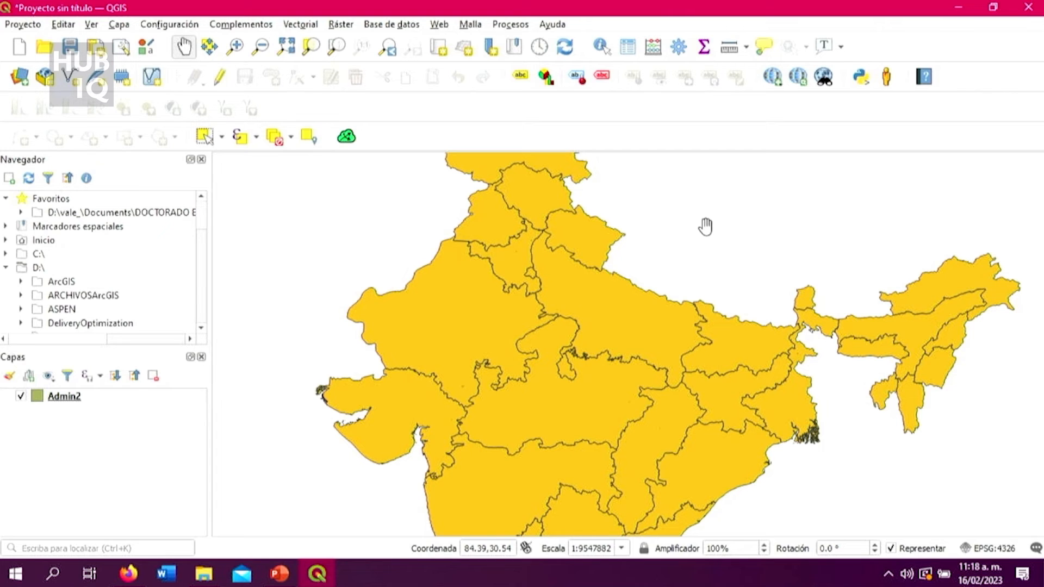
Show the processing toolbox, search it for "col" and open the Coloreado topológico tool.
click(677, 46)
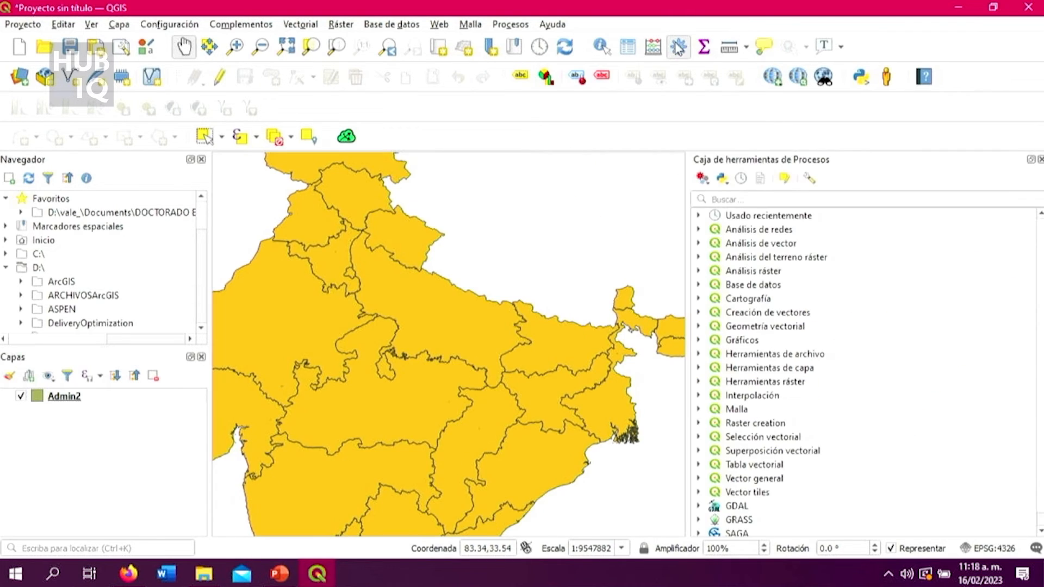
click(777, 199)
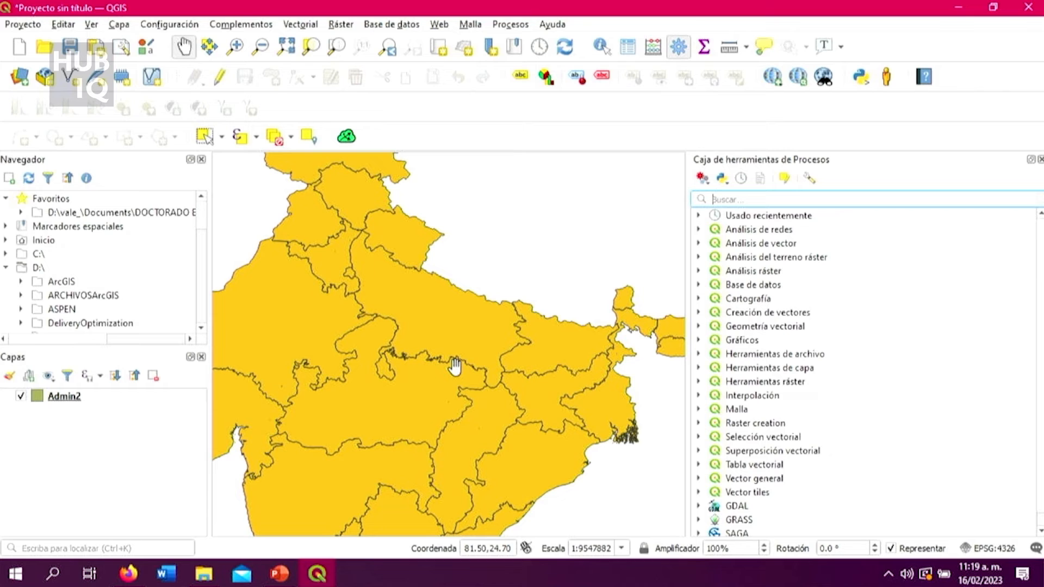
text(to)
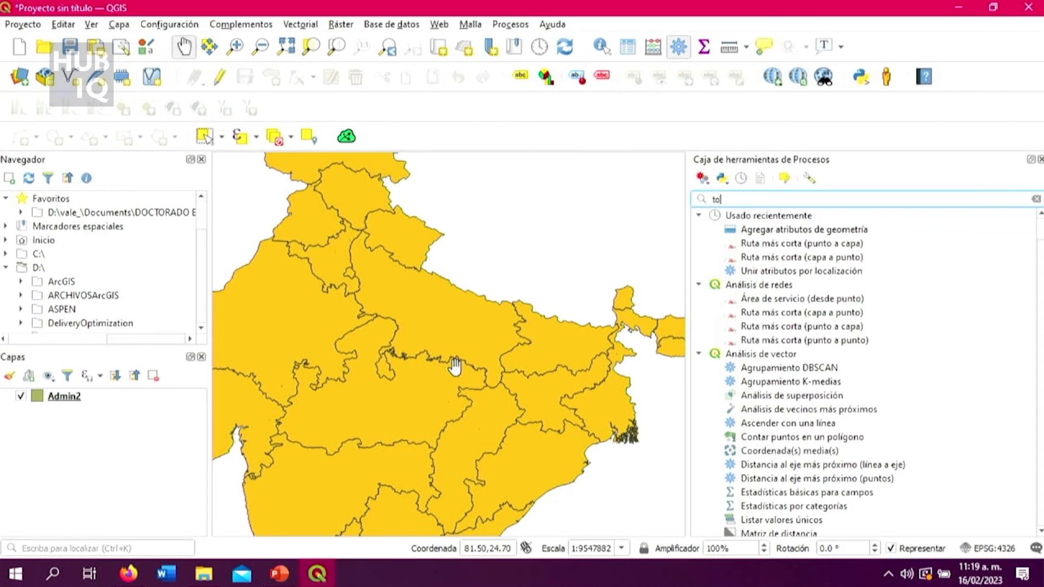
key(BackSpace)
key(BackSpace)
text(col)
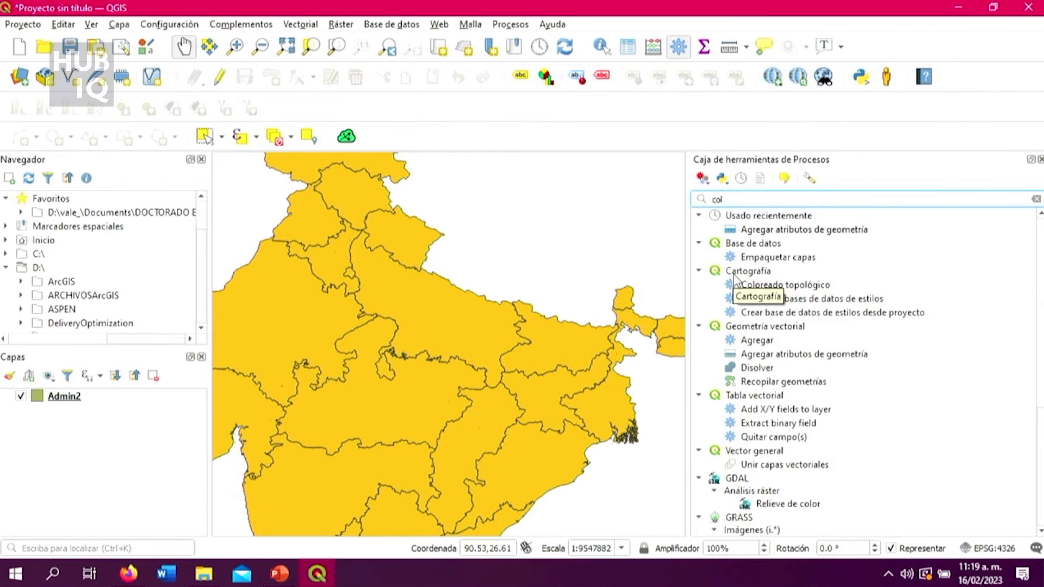
double_click(789, 286)
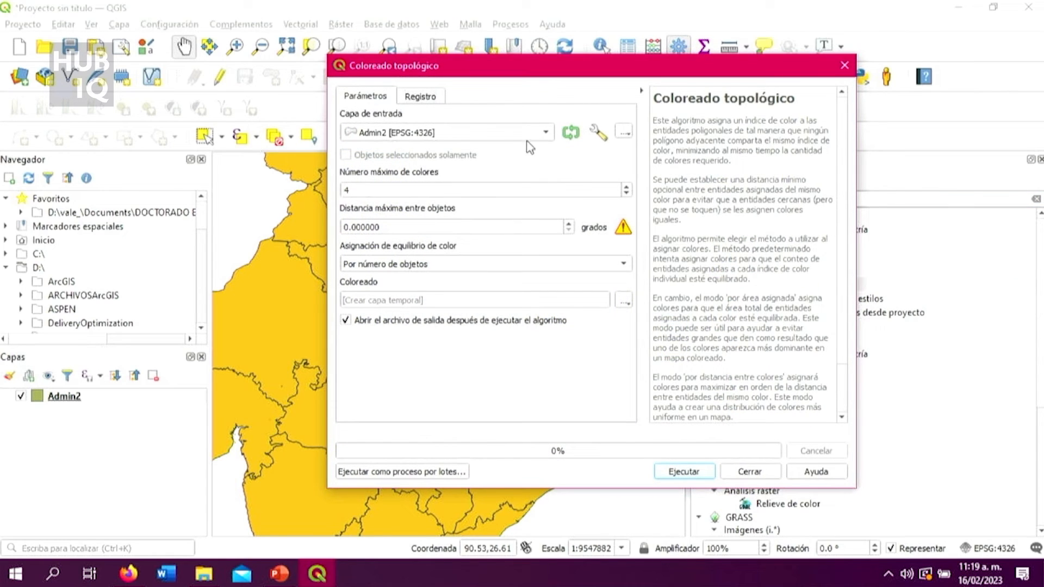
Run Coloreado topológico on Admin2 with 4 colors, distance 0, balanced by number of features, output to a temporary layer.
click(530, 136)
click(532, 134)
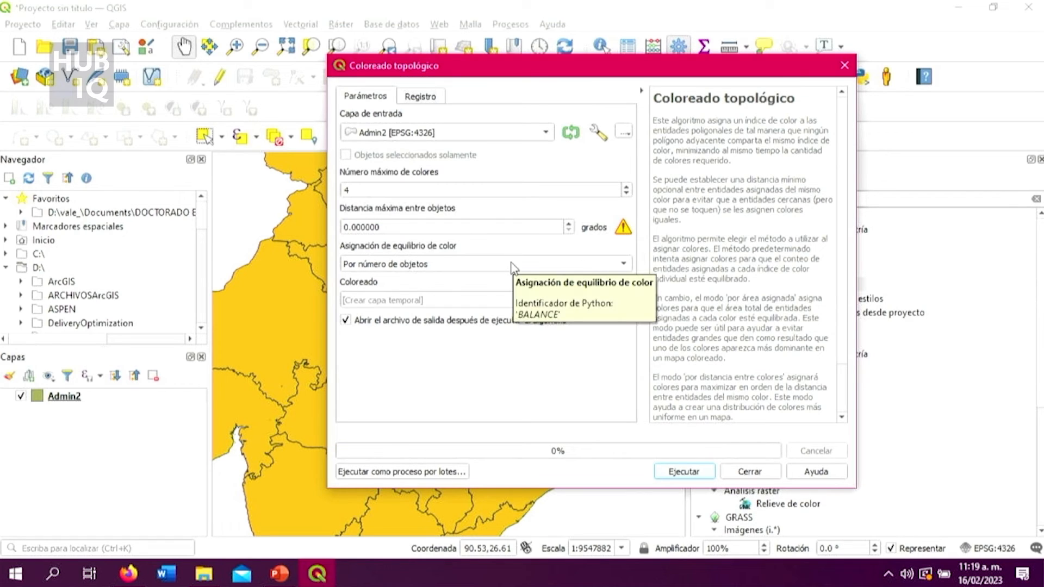
click(693, 472)
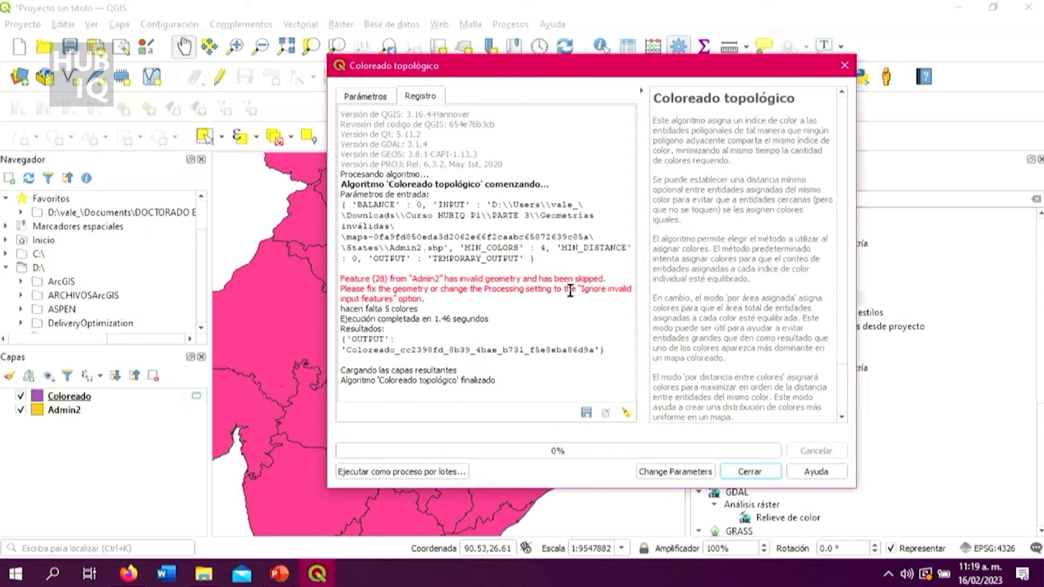
click(772, 472)
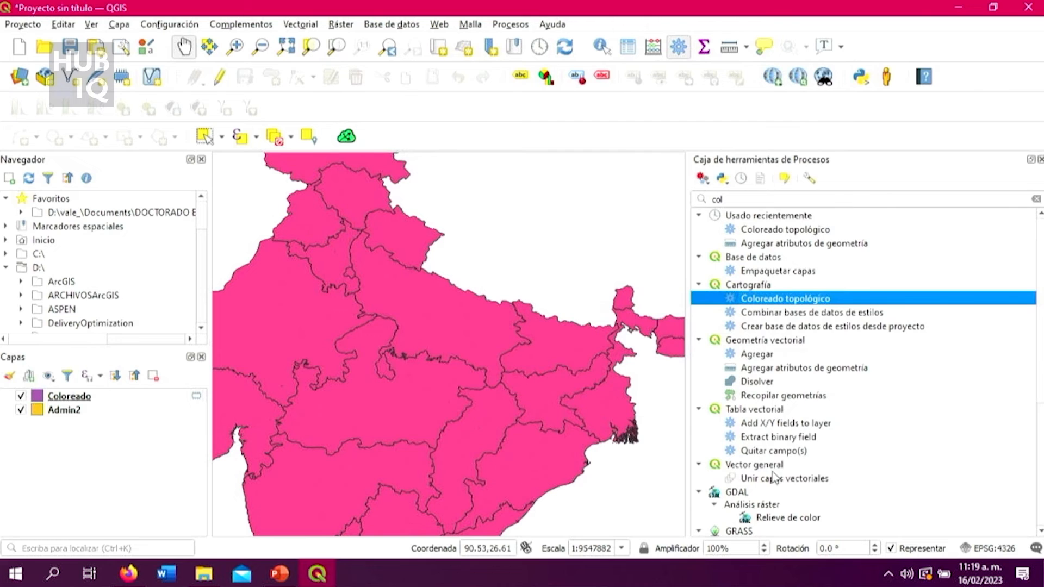
Review the state names and color_id values in the Coloreado layer's attribute table, then close the table.
right_click(150, 400)
click(218, 222)
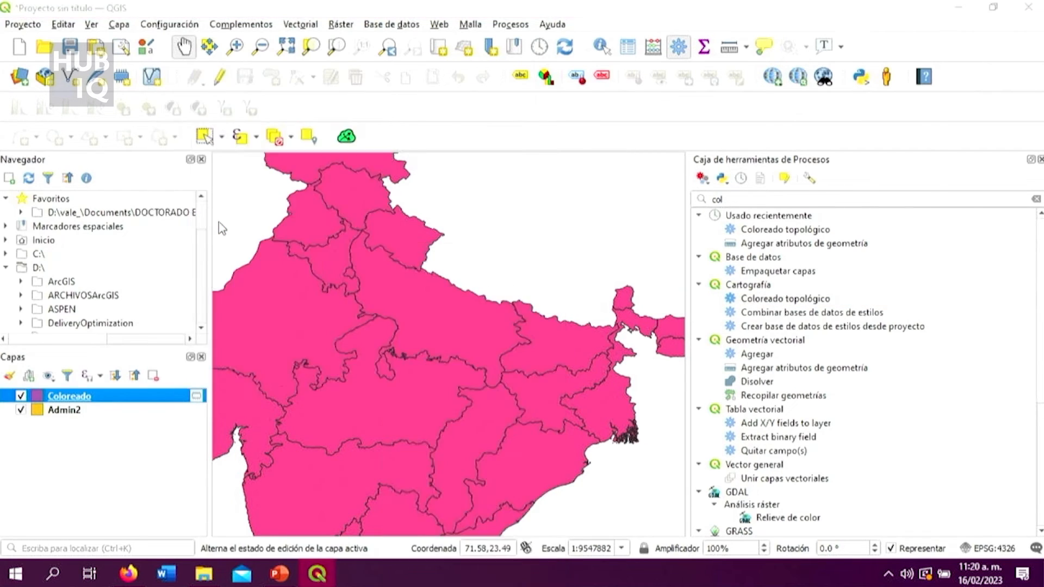
scroll(334, 356, down, 6)
scroll(338, 362, up, 3)
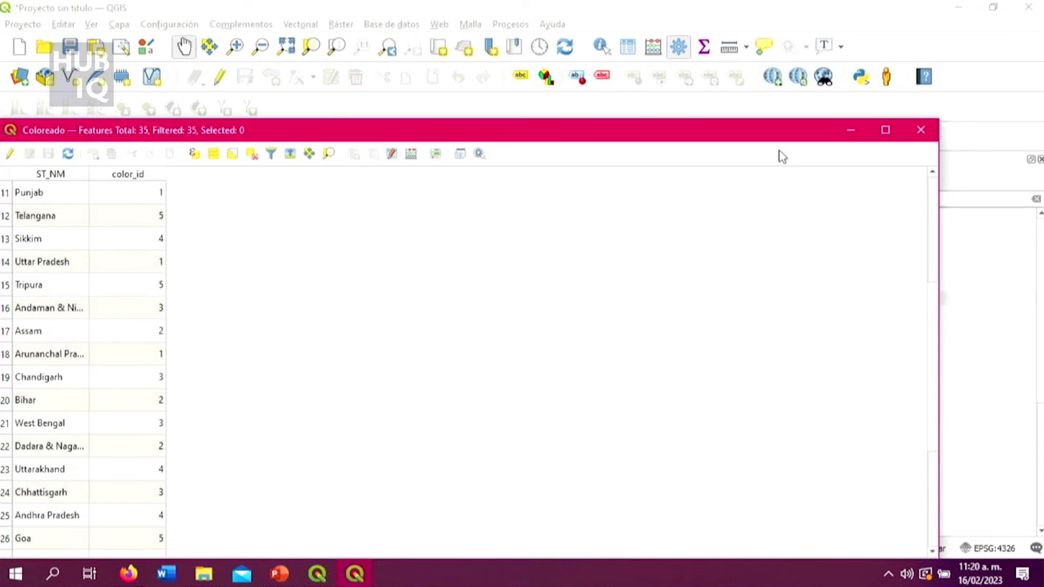
scroll(788, 296, down, 3)
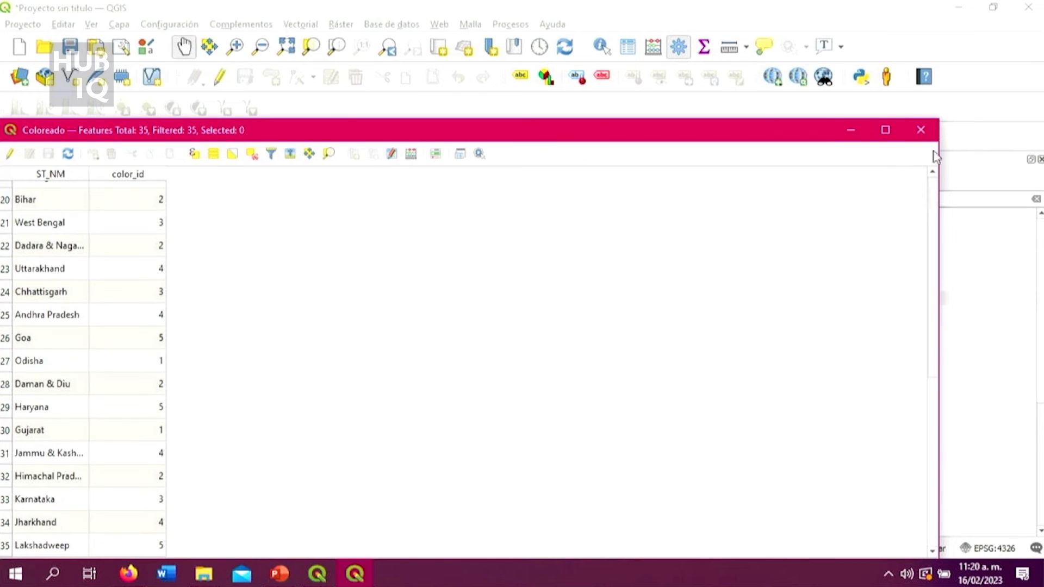
click(928, 136)
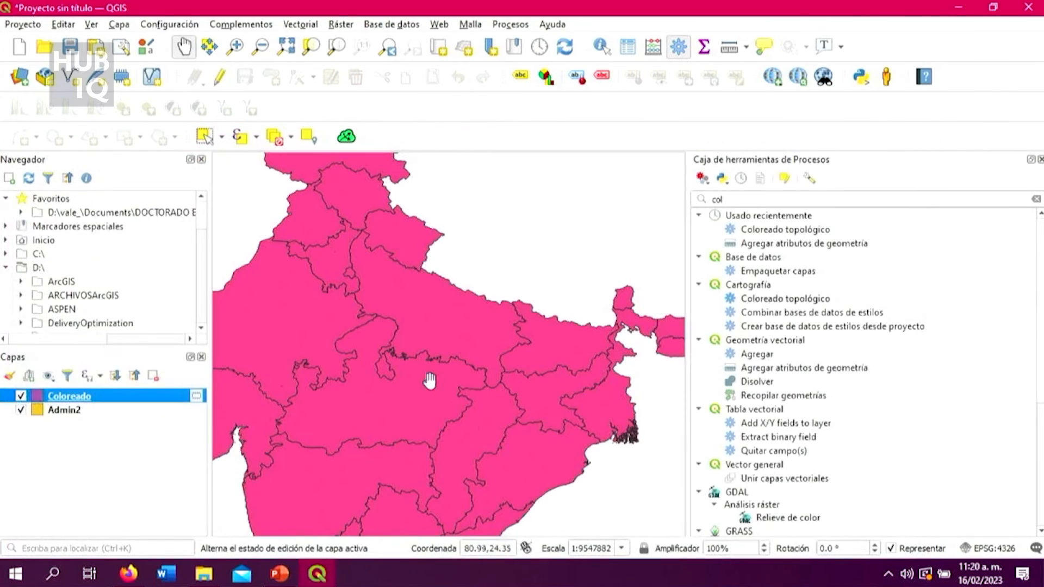
right_click(139, 396)
click(220, 219)
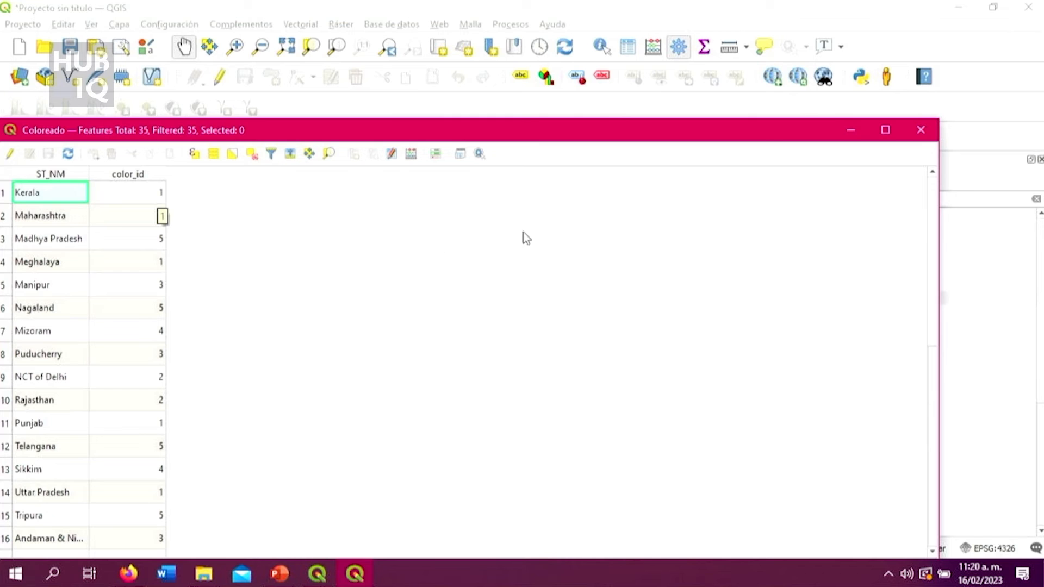
click(922, 130)
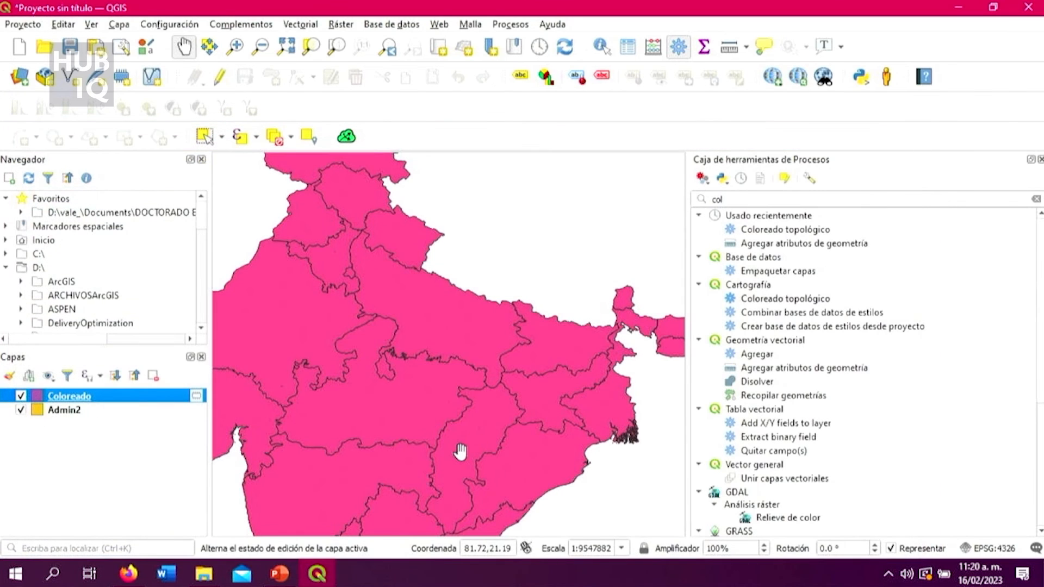
Examine the southern tip of India on the map, comparing the Coloreado layer with Admin2 beneath it.
scroll(458, 462, down, 2)
click(465, 522)
drag(465, 522, 435, 381)
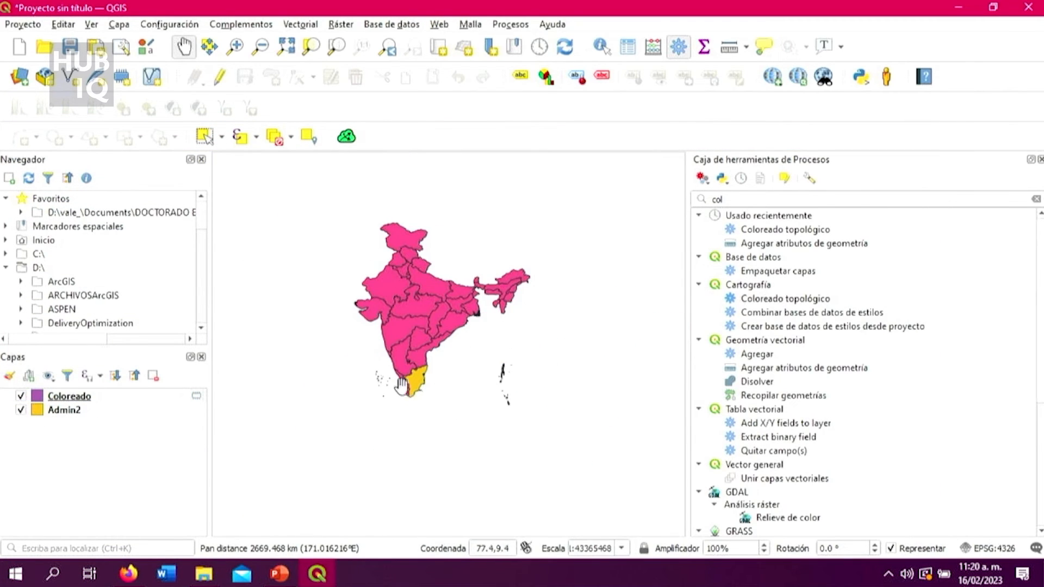
scroll(435, 380, up, 3)
drag(603, 365, 548, 397)
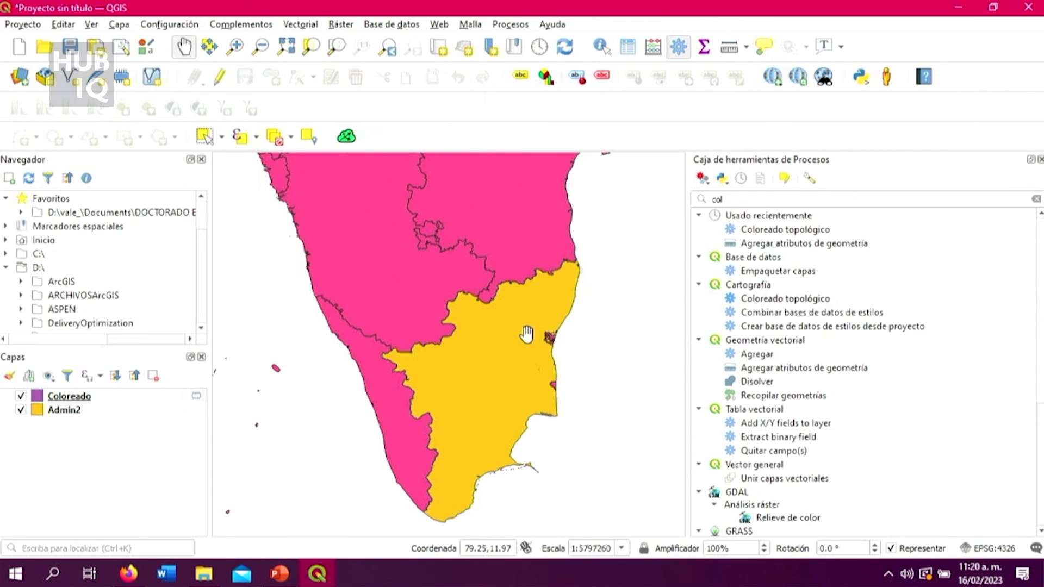
scroll(527, 332, up, 3)
scroll(526, 337, down, 3)
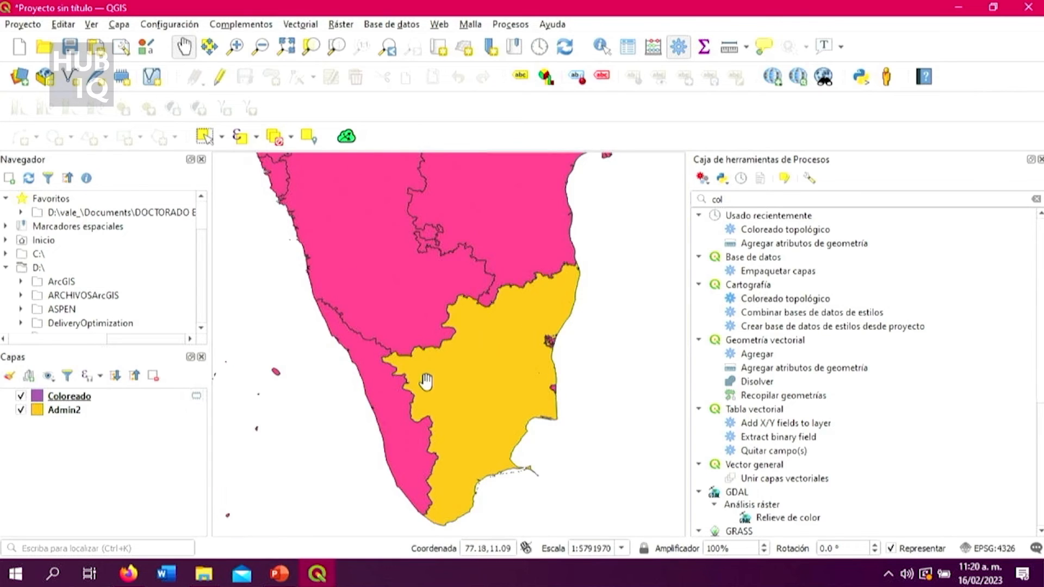
scroll(362, 488, up, 2)
scroll(359, 463, down, 2)
scroll(393, 462, up, 1)
scroll(470, 454, up, 2)
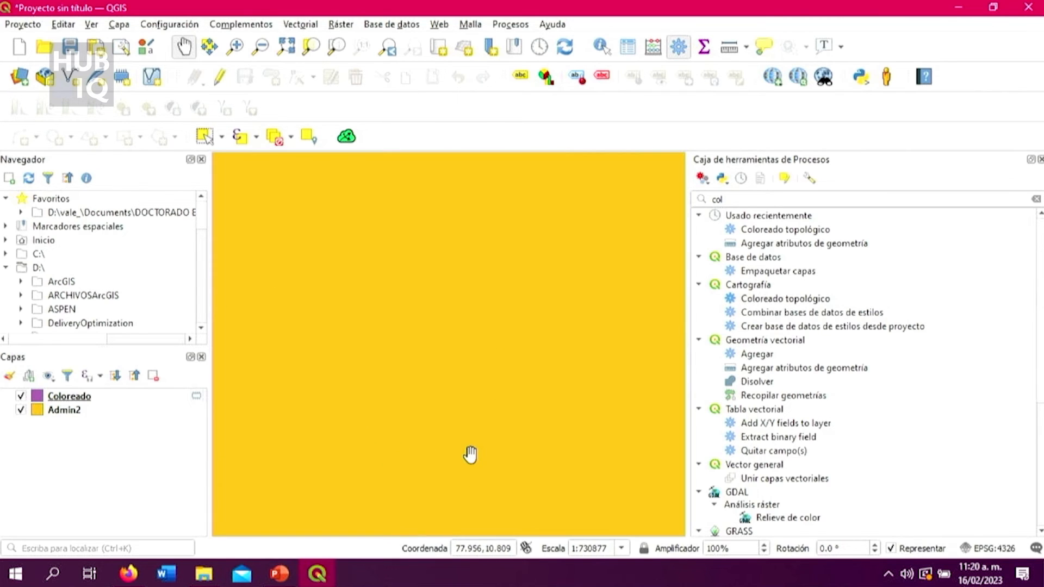
scroll(471, 452, down, 3)
drag(473, 438, 461, 346)
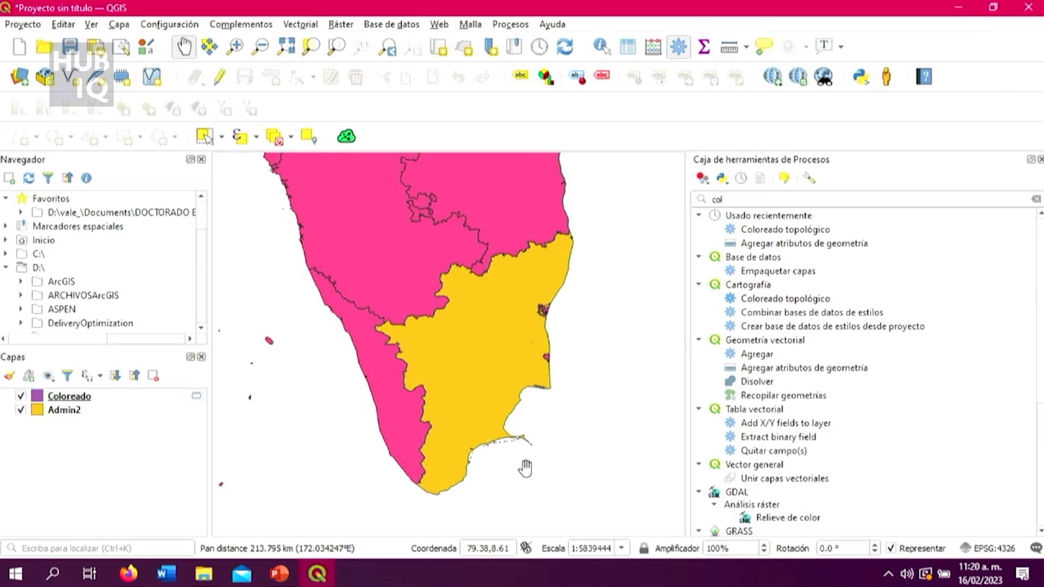
Examine the borders of the southern Indian state where Admin2 shows through the Coloreado layer.
scroll(523, 461, up, 1)
scroll(333, 402, up, 2)
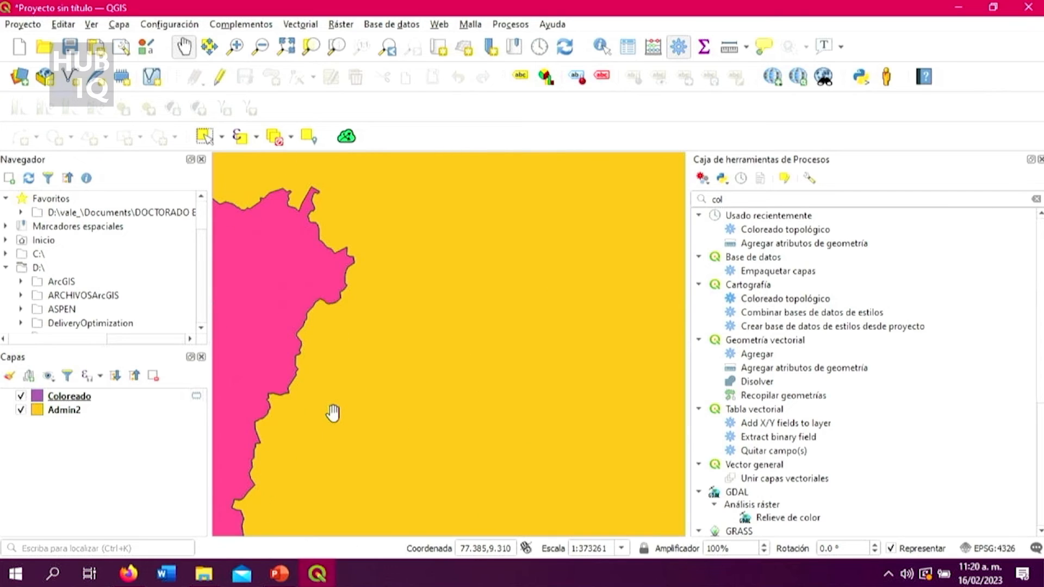
scroll(332, 413, down, 1)
scroll(316, 499, up, 1)
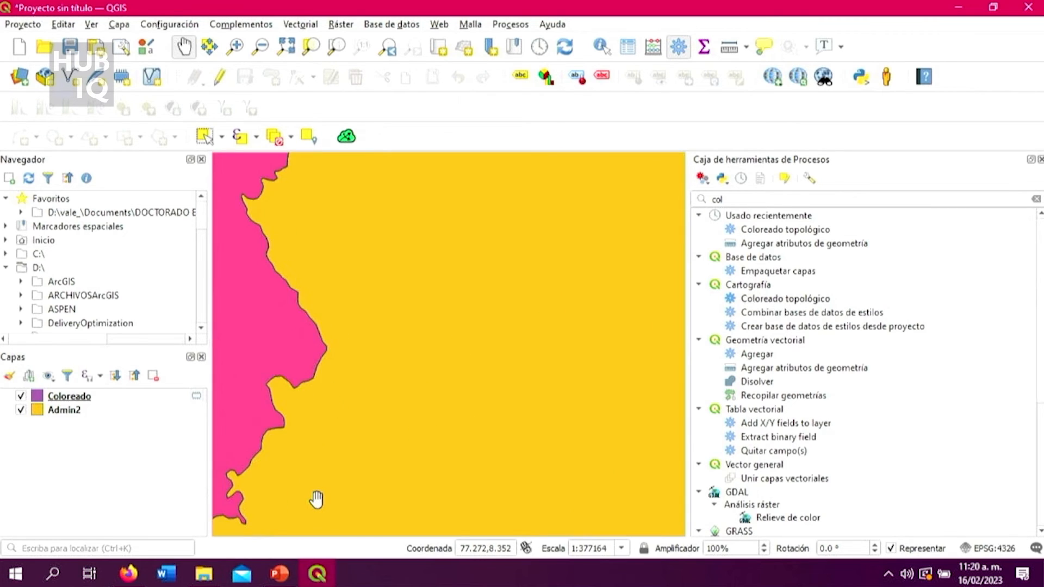
scroll(316, 497, up, 1)
scroll(318, 489, down, 3)
drag(380, 374, 587, 196)
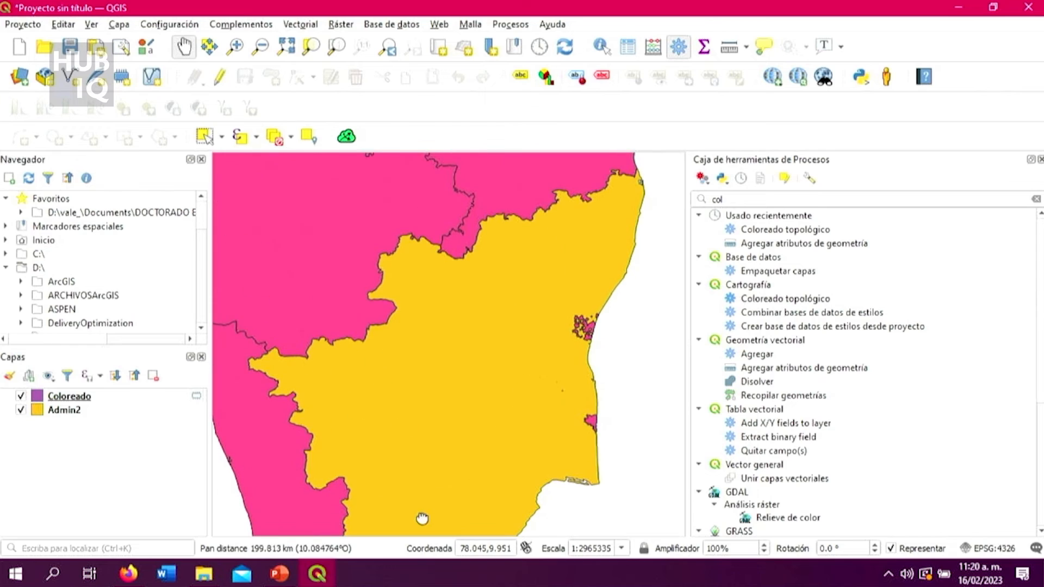
scroll(587, 179, up, 1)
scroll(580, 207, up, 1)
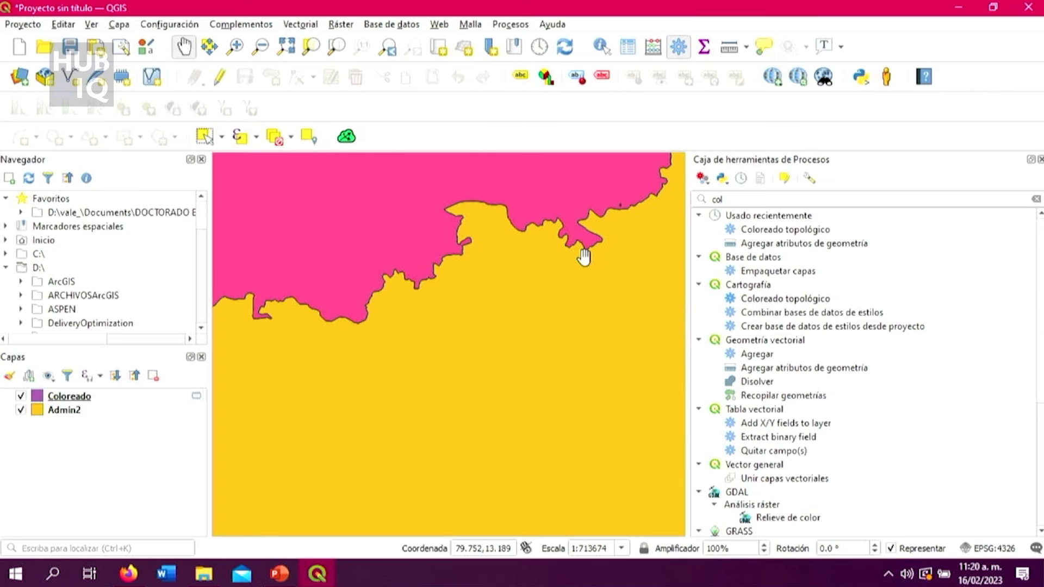
Replace the processing toolbox search with "com" and open the Comprobar validez tool.
click(734, 205)
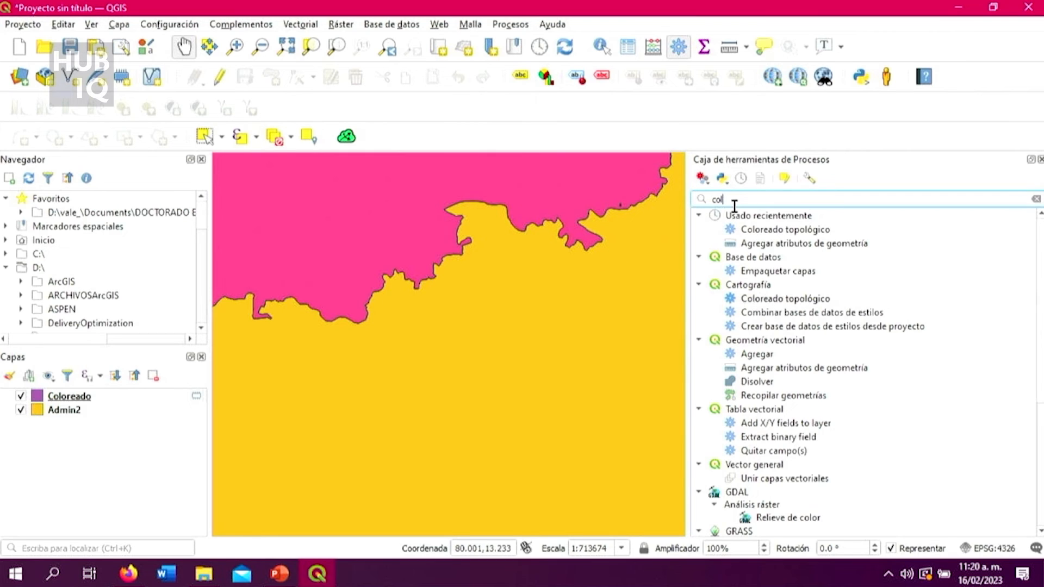
key(BackSpace)
key(BackSpace)
key(BackSpace)
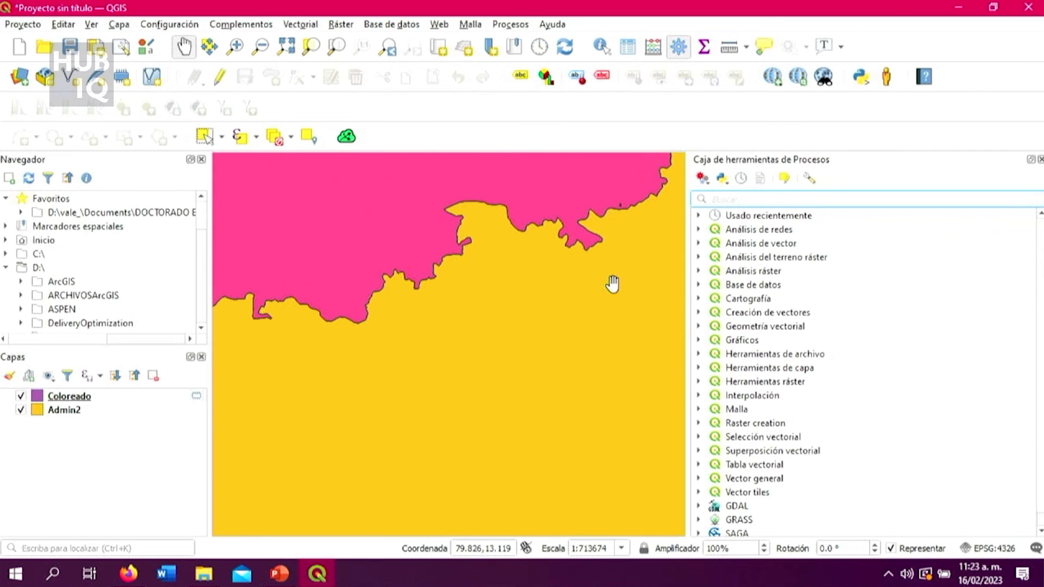
scroll(590, 311, down, 1)
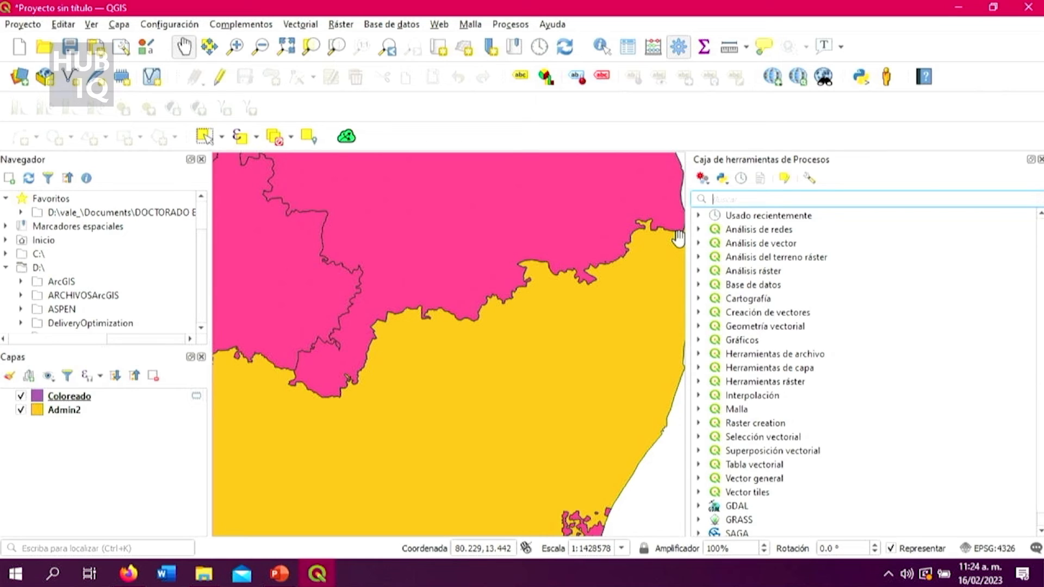
text(co)
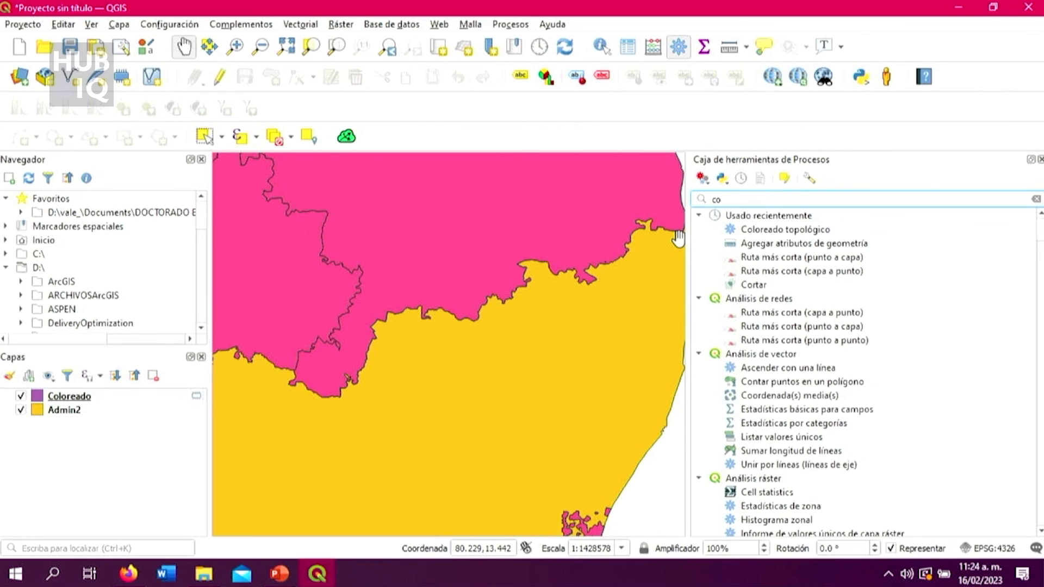
text(m)
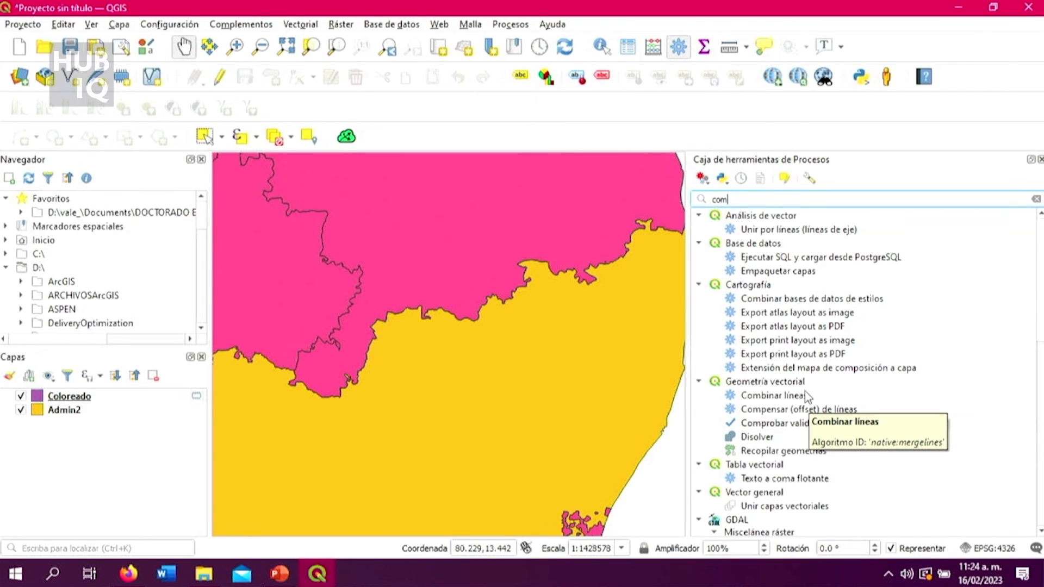
double_click(798, 425)
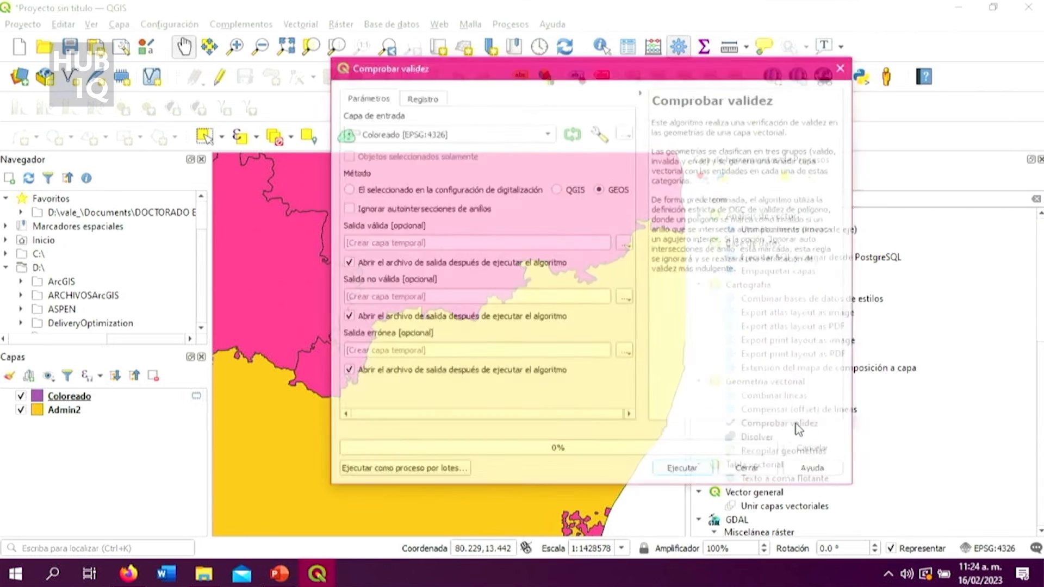
Run Comprobar validez on Admin2 with the GEOS method, sending valid, invalid and error outputs to temporary layers, and close the tool.
click(543, 135)
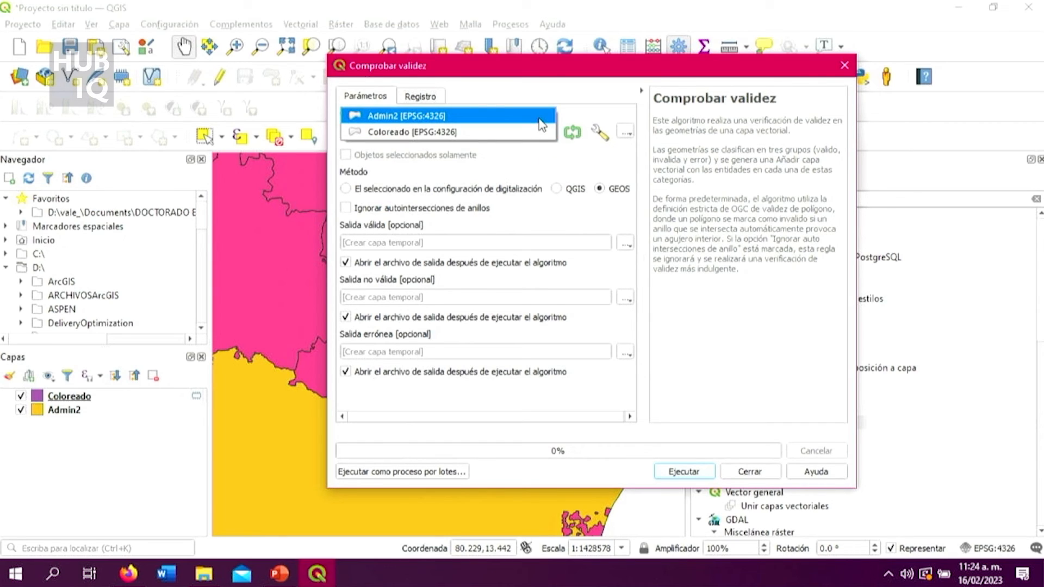
click(542, 116)
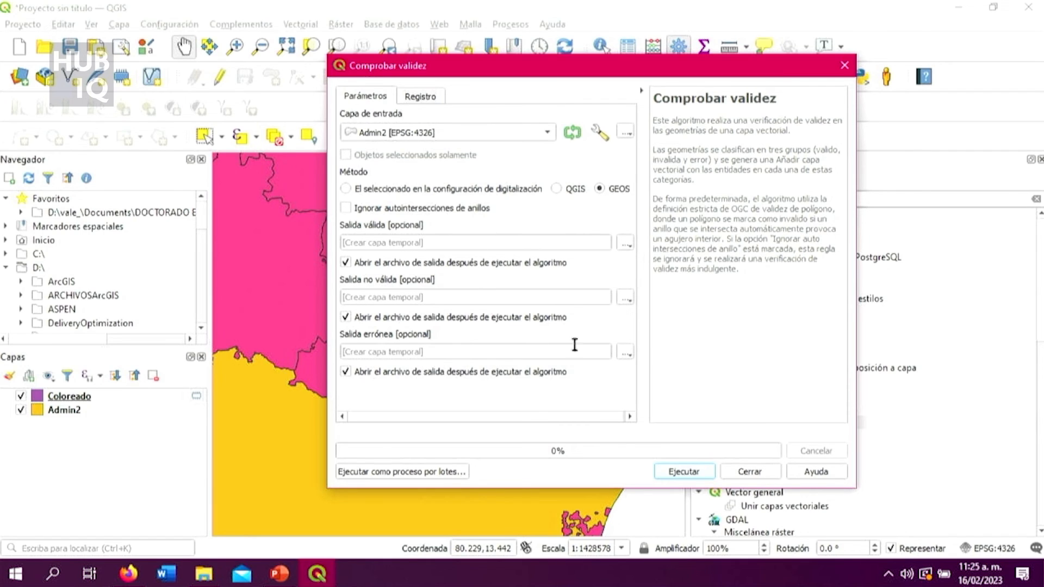
click(697, 475)
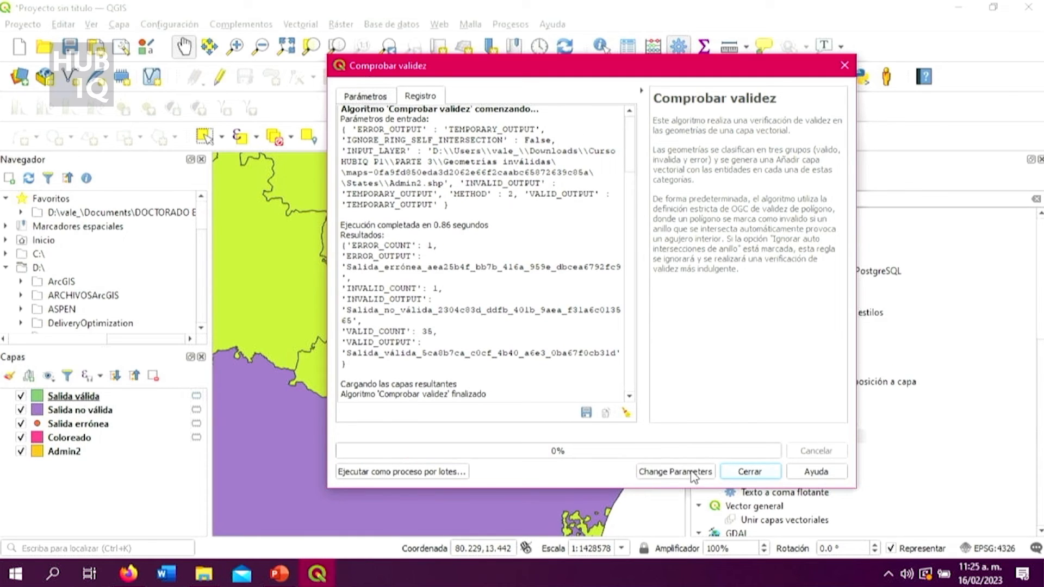
click(749, 471)
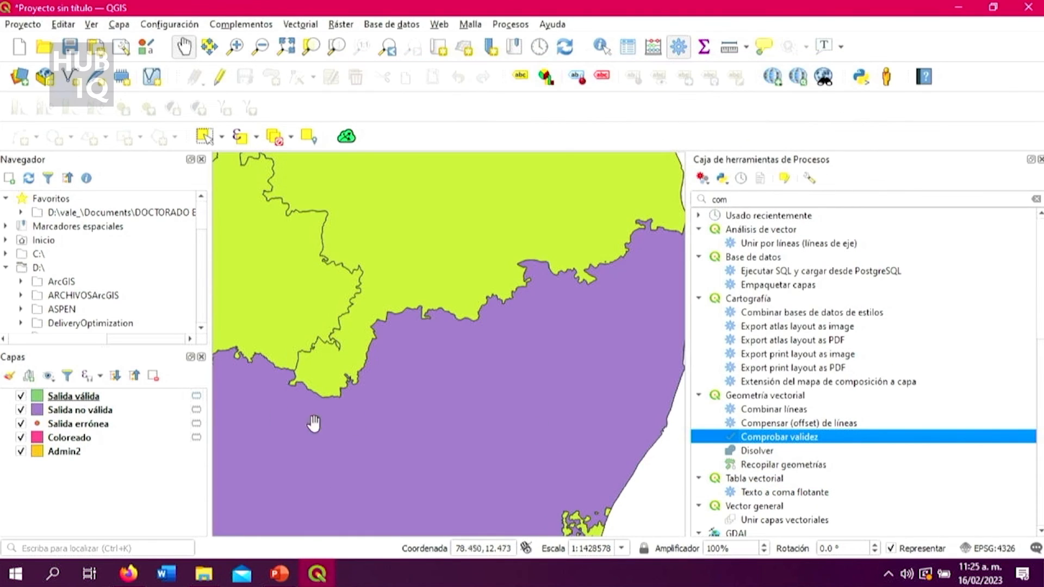
Examine on the map which state of India falls in the Salida no válida layer compared with Salida válida.
scroll(322, 473, down, 2)
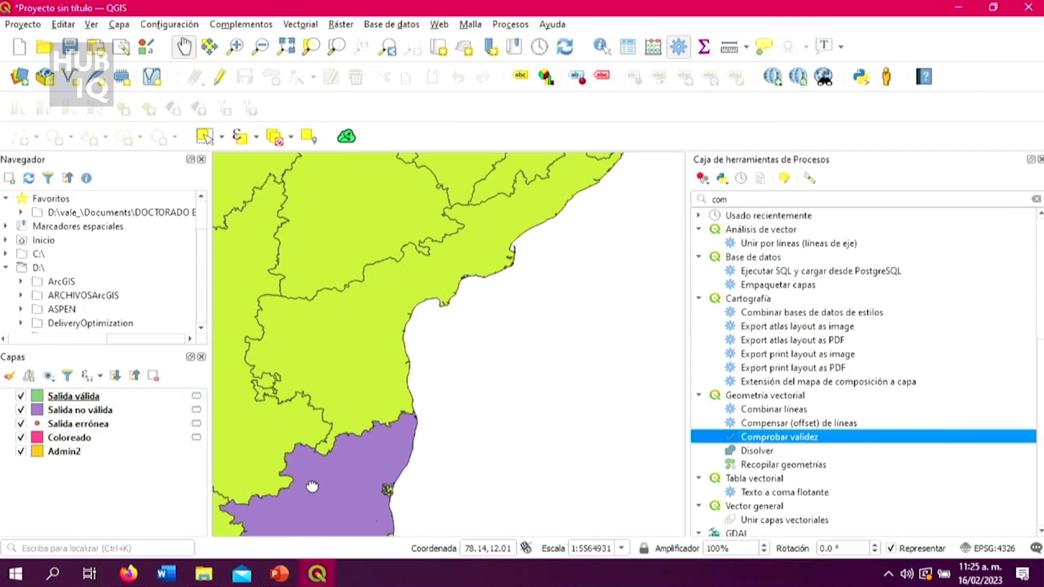
drag(318, 477, 442, 405)
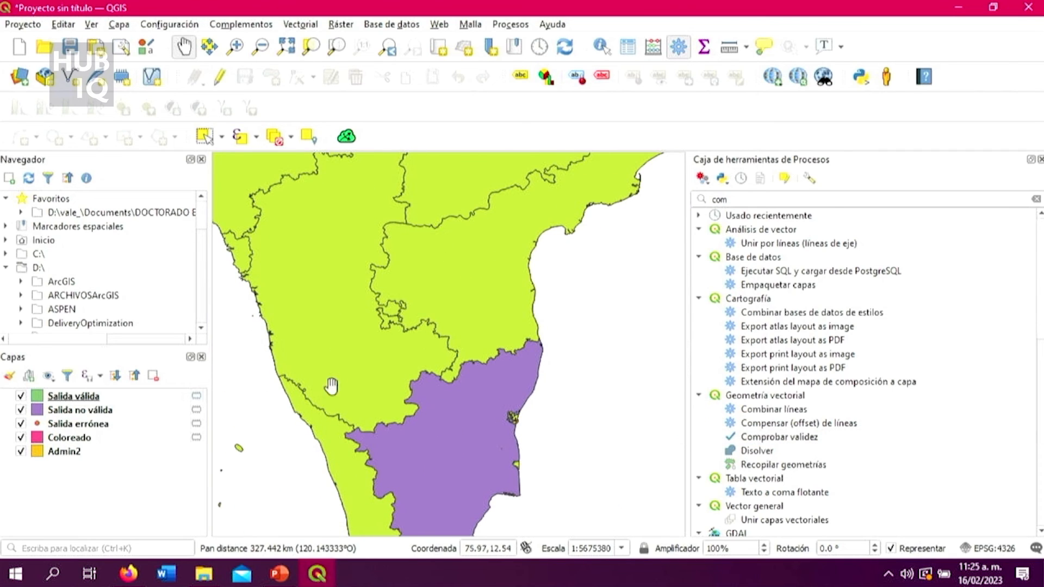
scroll(357, 383, down, 1)
scroll(394, 303, down, 1)
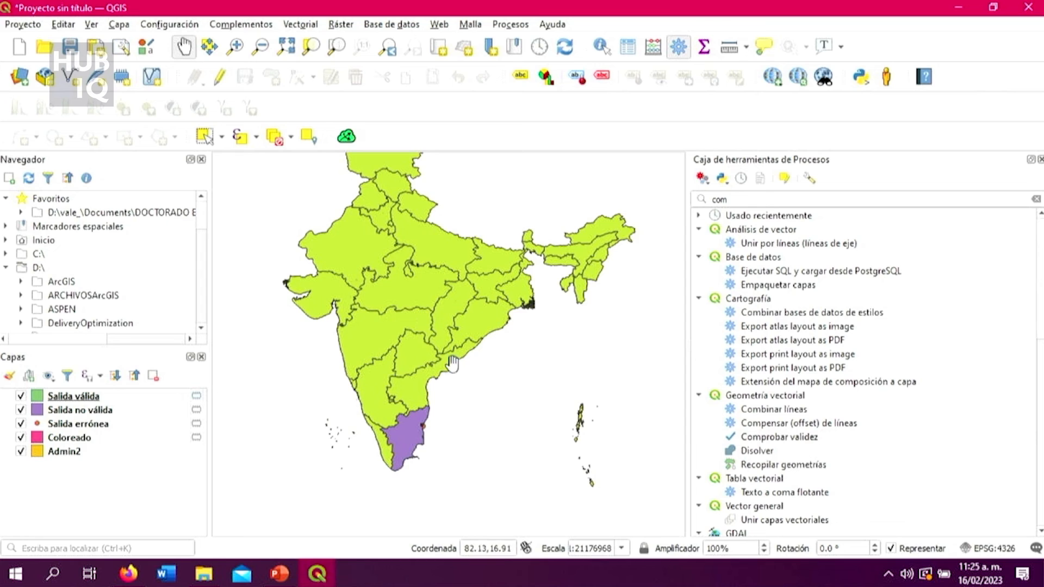
scroll(471, 415, up, 2)
drag(339, 441, 435, 442)
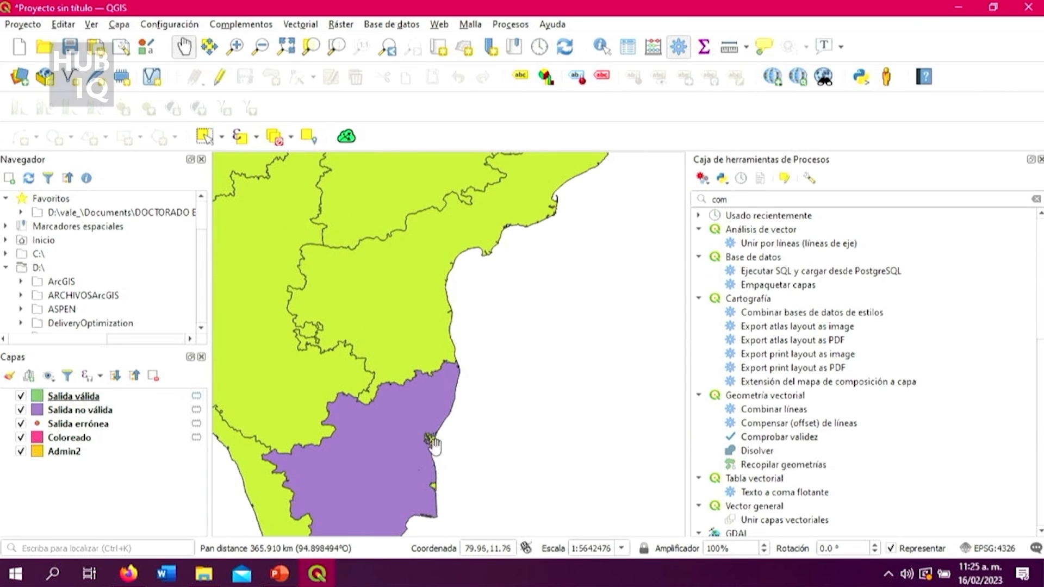
scroll(421, 446, down, 1)
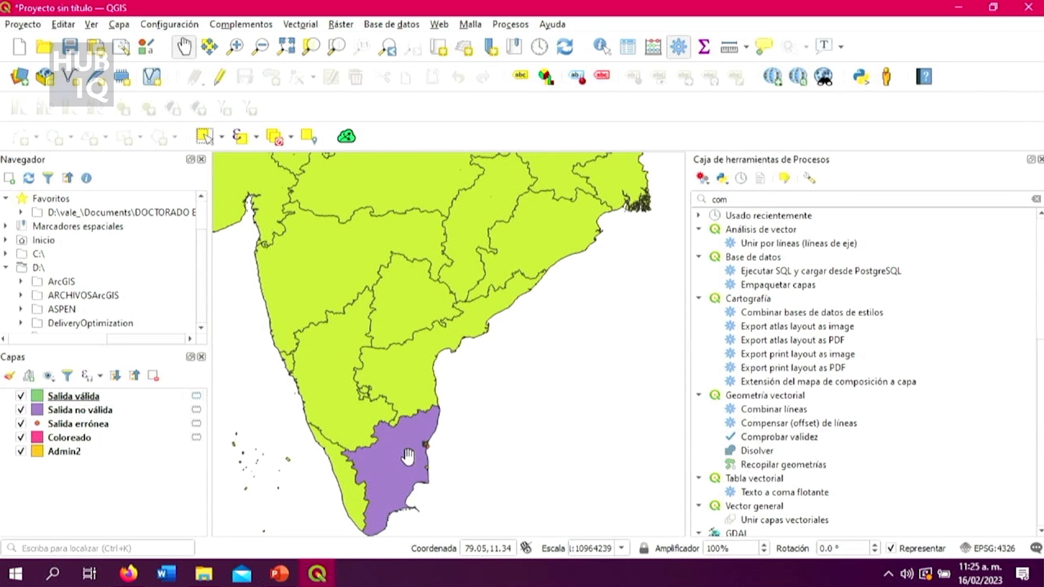
scroll(406, 473, up, 1)
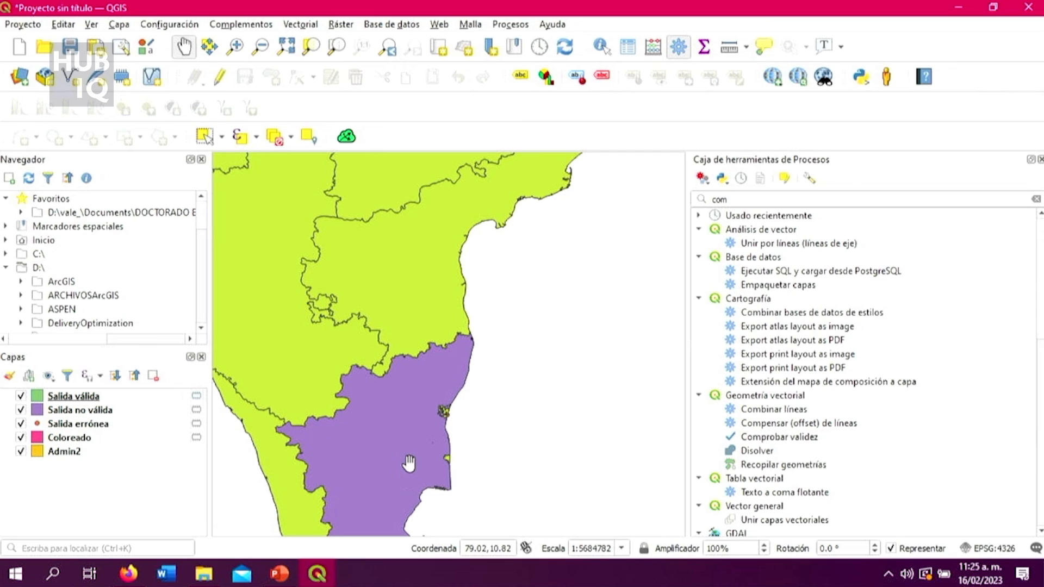
Read the full error message in the Salida errónea attribute table, widening the message column, and close the table.
click(155, 429)
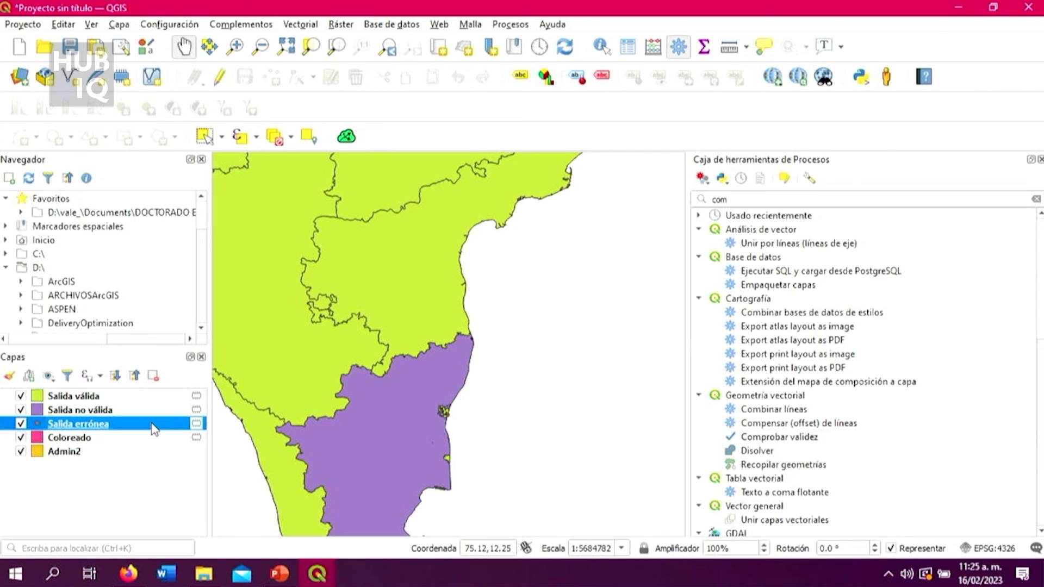
right_click(154, 430)
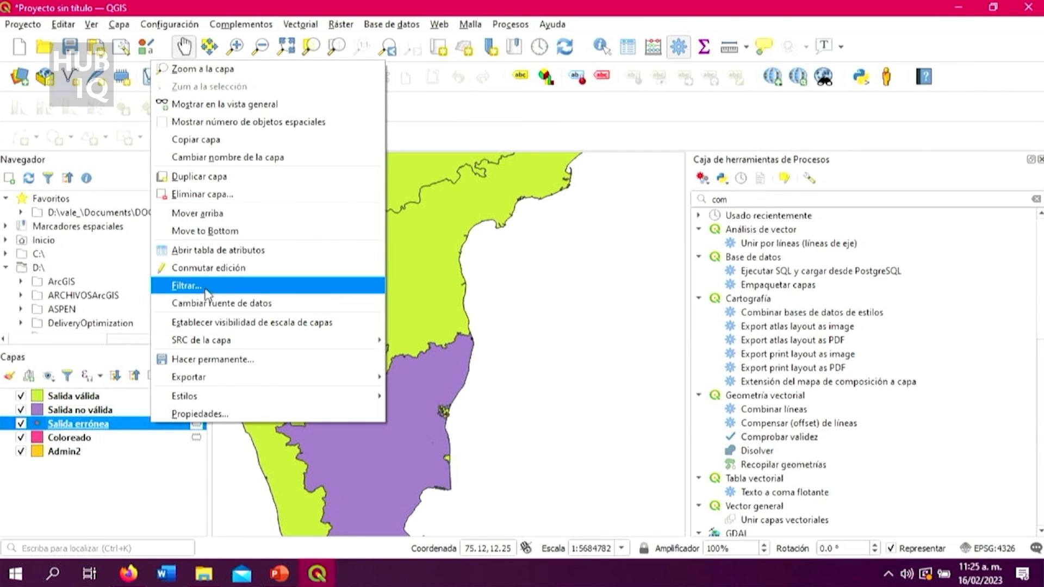
click(247, 251)
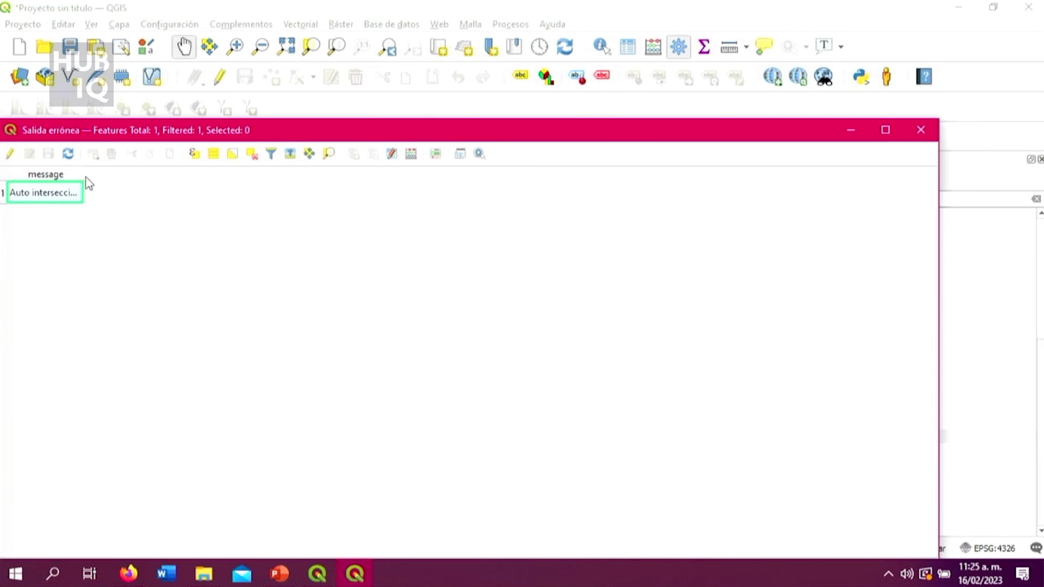
drag(82, 176, 268, 225)
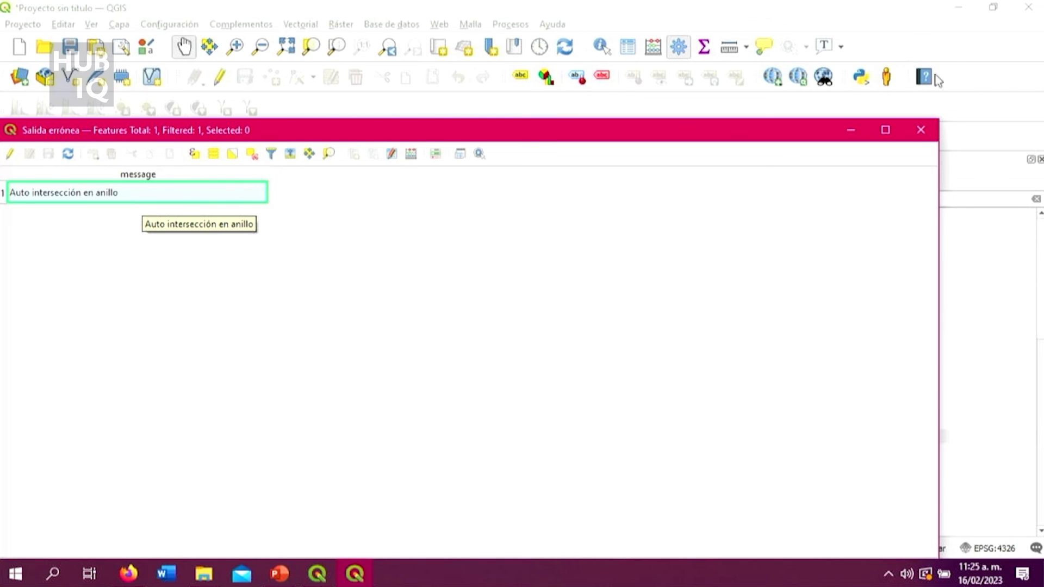
click(920, 131)
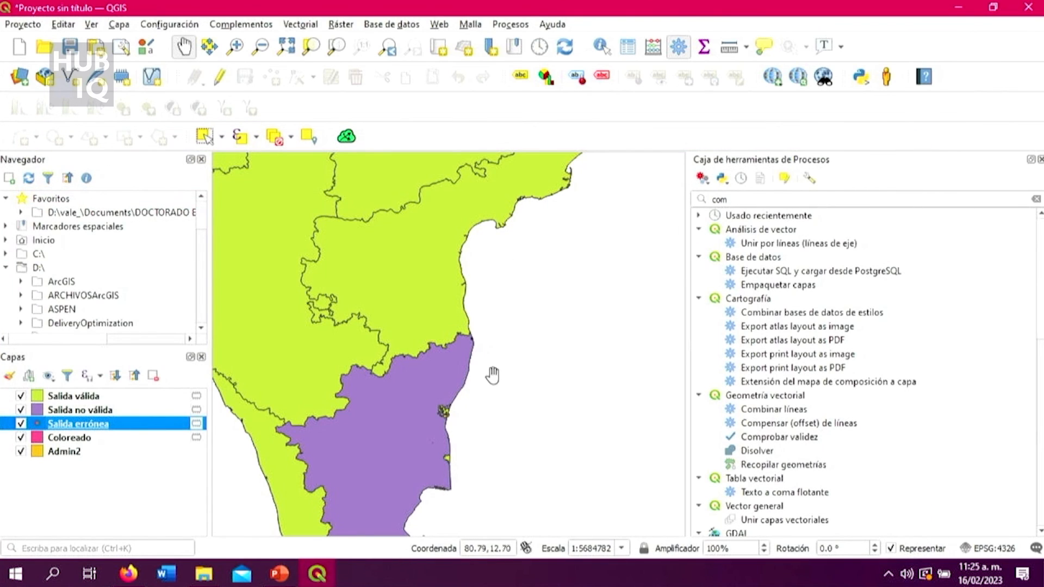
Search the processing toolbox for "corr" and open the Corregir geometrías tool.
drag(492, 379, 545, 328)
scroll(456, 379, up, 1)
scroll(456, 378, down, 1)
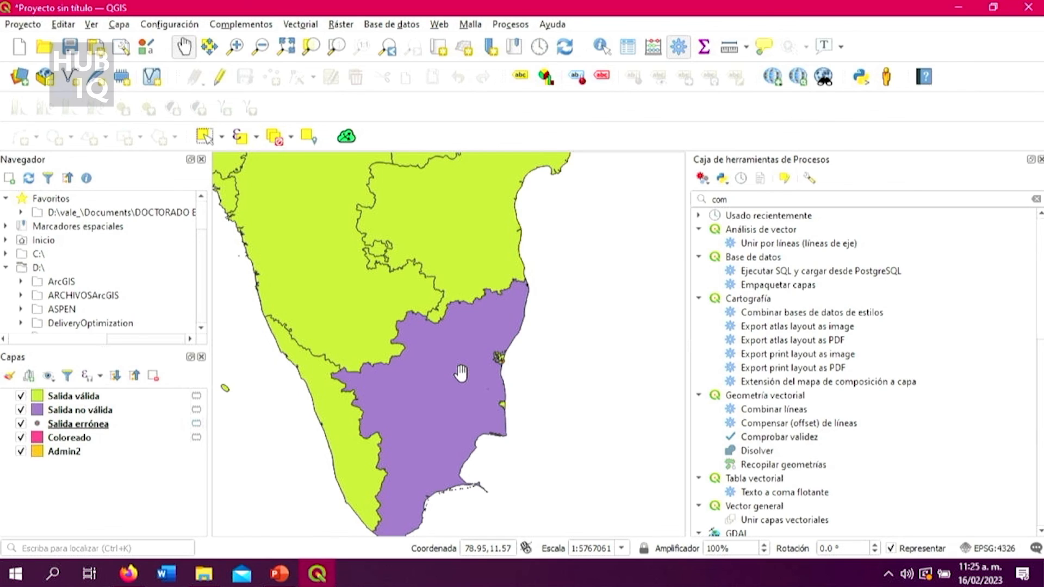
key(BackSpace)
text(rr)
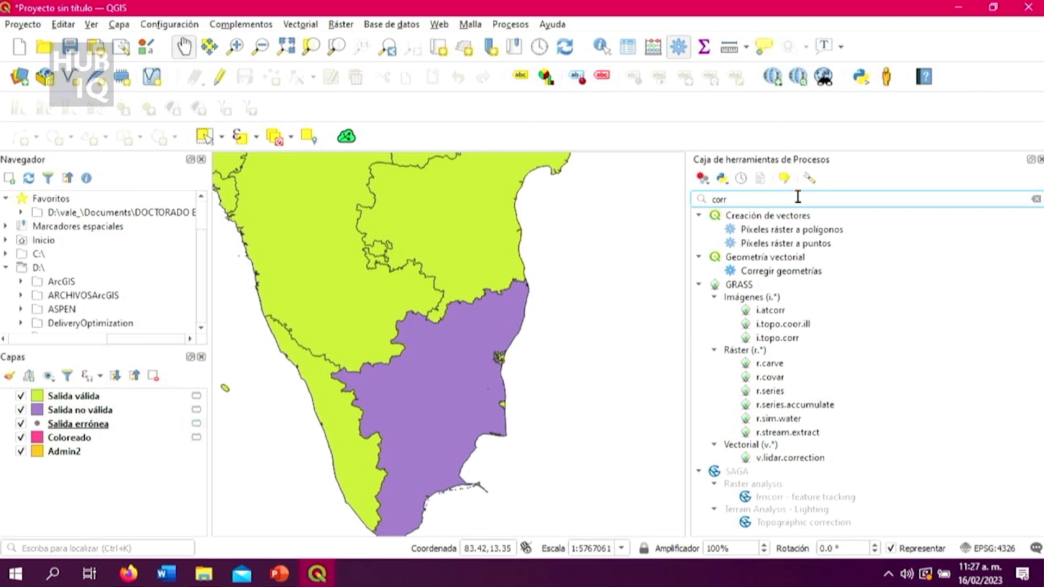
double_click(794, 271)
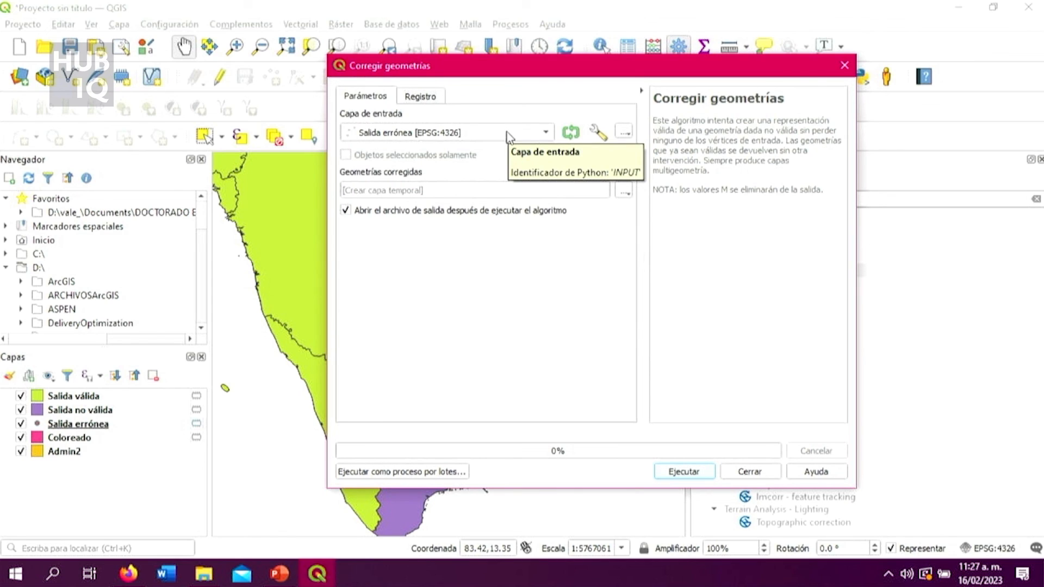
Run Corregir geometrías on Admin2 with output to a temporary layer, and close the tool.
click(543, 133)
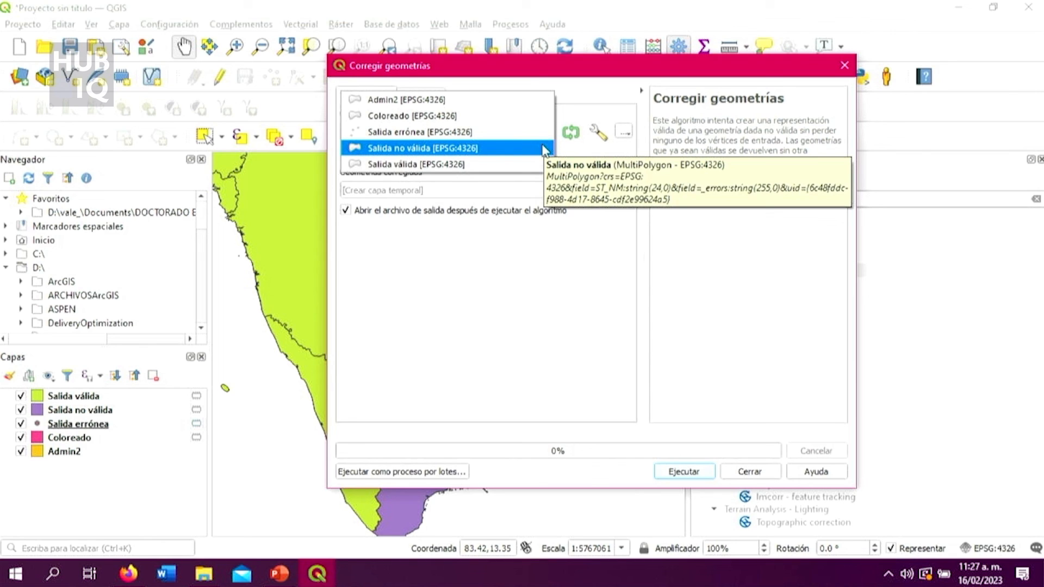
click(522, 103)
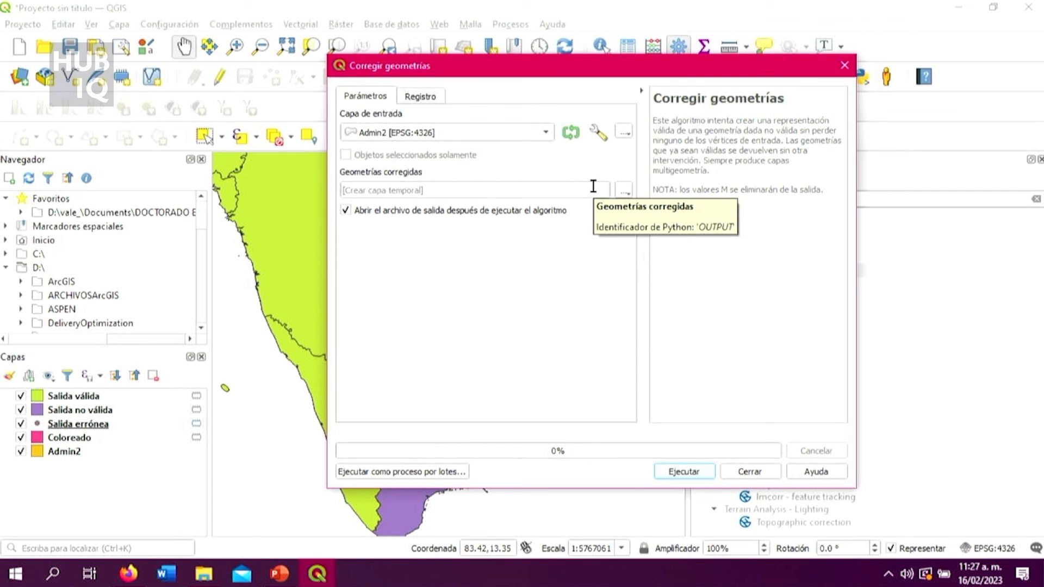
click(705, 473)
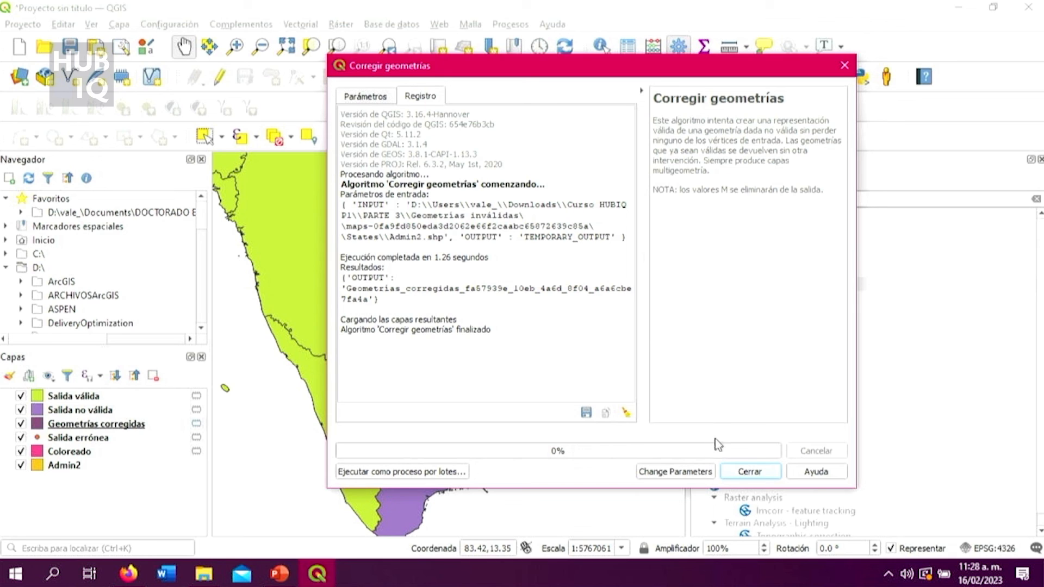
click(749, 470)
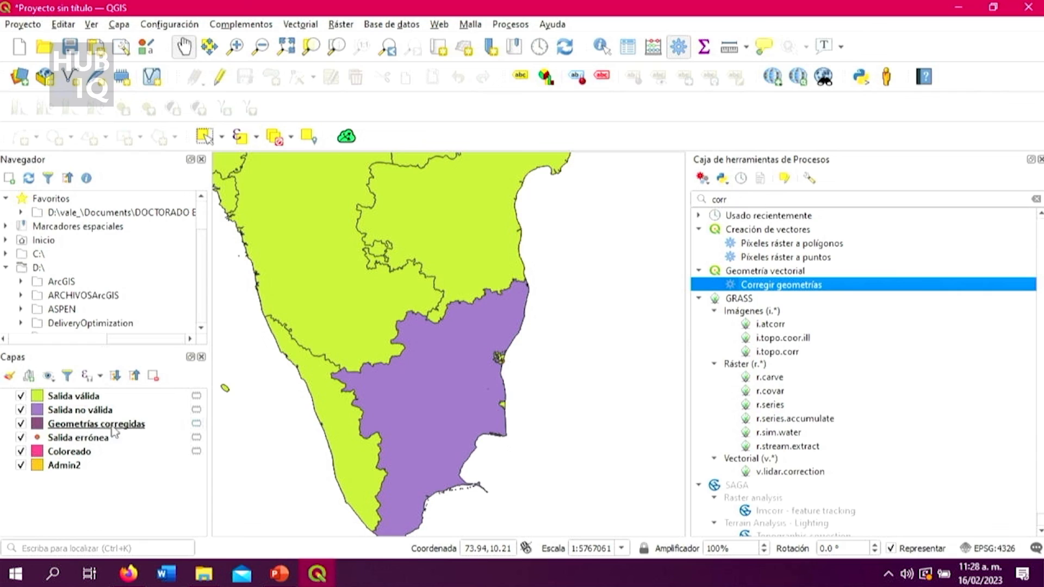
Hide every layer except Geometrías corregidas and inspect the corrected states across the whole of India.
click(21, 410)
click(22, 397)
click(21, 438)
click(21, 451)
click(21, 465)
scroll(408, 405, down, 2)
scroll(471, 373, up, 1)
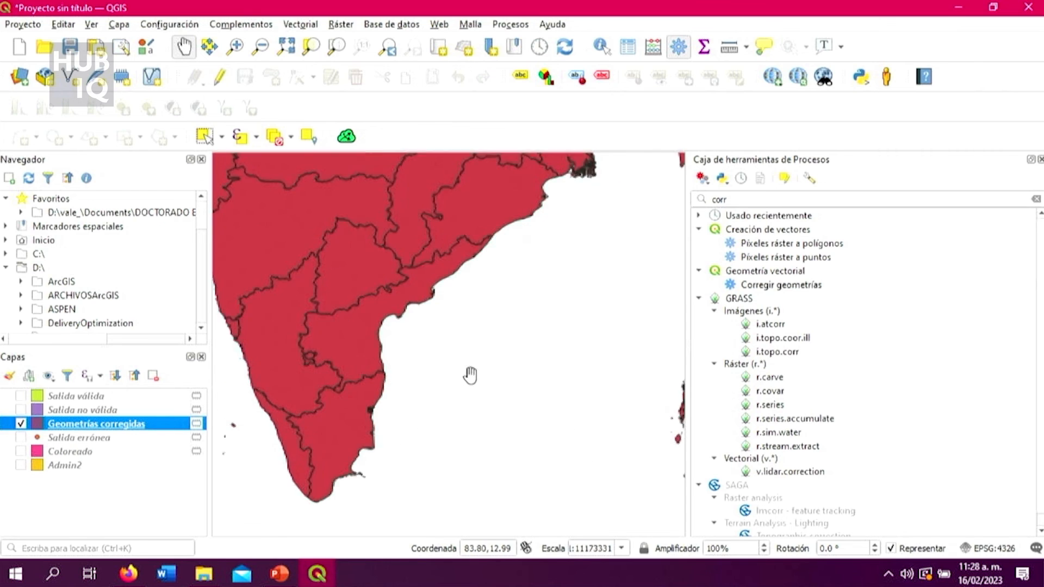
drag(401, 344, 439, 375)
scroll(430, 283, down, 1)
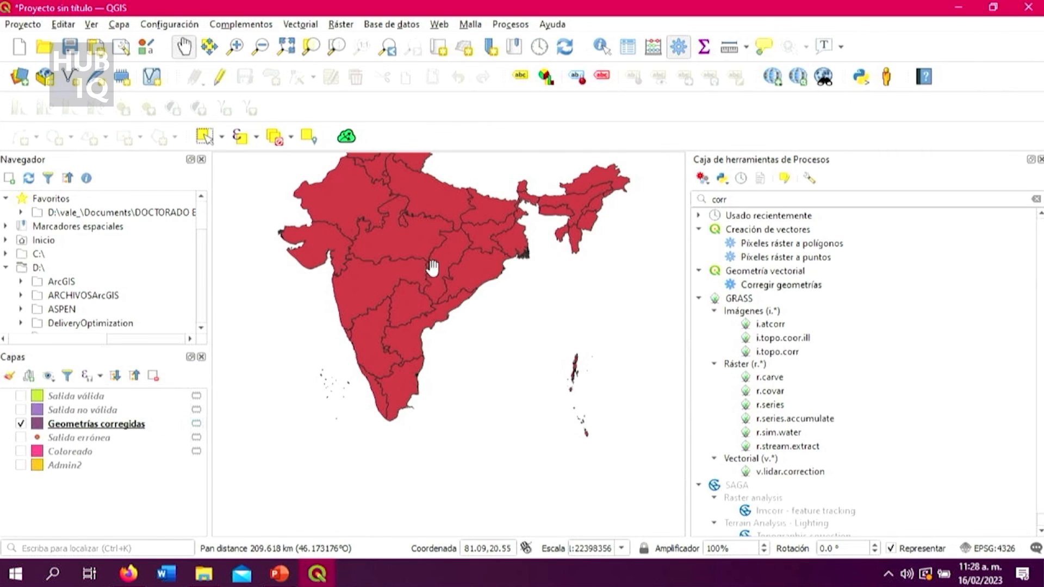
drag(433, 272, 478, 355)
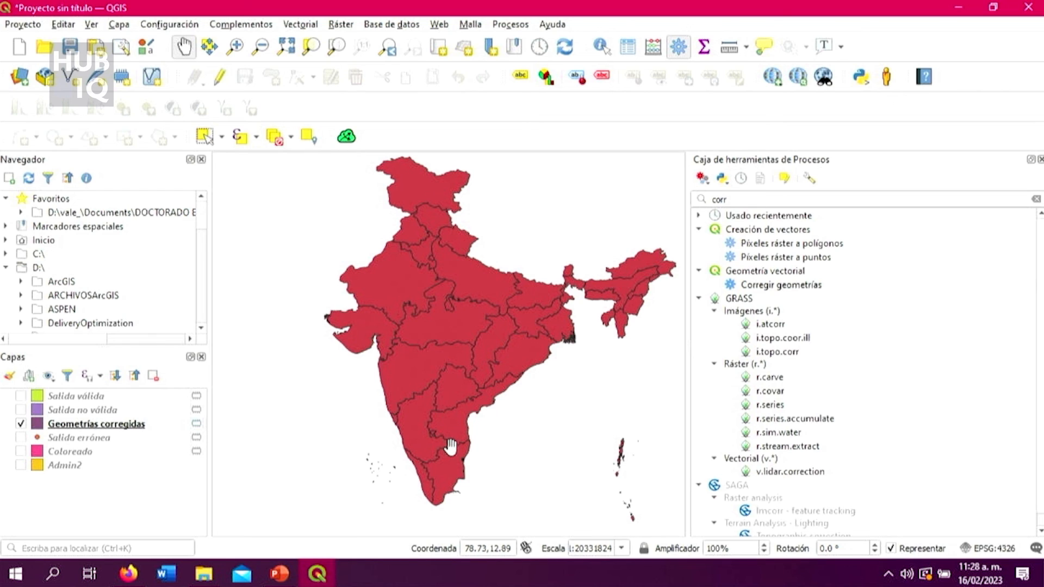
Examine the southern coastline and state boundaries of the Geometrías corregidas layer up close for remaining geometry errors.
scroll(460, 502, up, 1)
scroll(402, 361, up, 2)
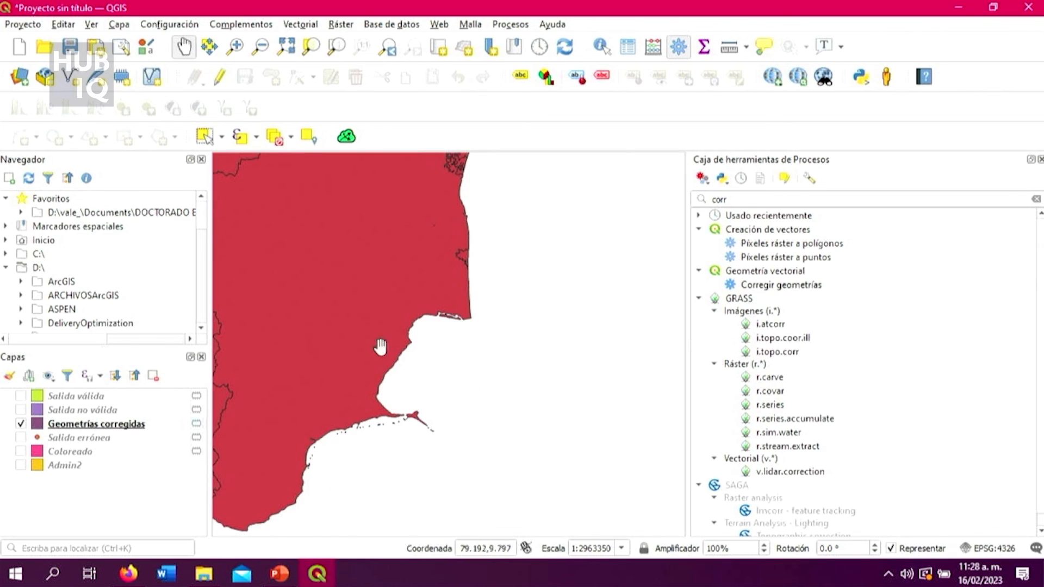
drag(403, 361, 487, 377)
scroll(478, 373, up, 2)
scroll(478, 372, down, 2)
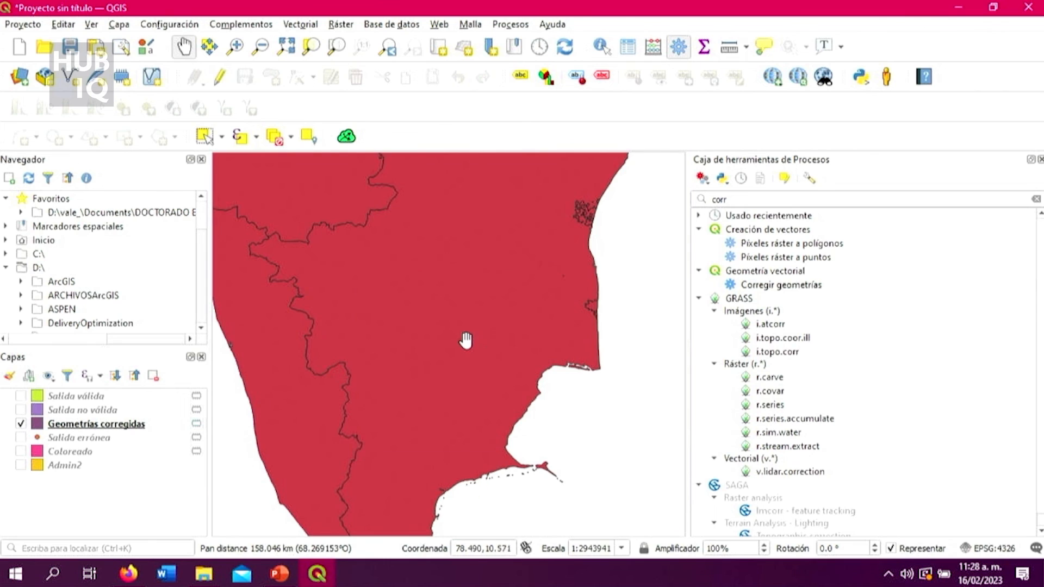
scroll(468, 347, down, 2)
scroll(430, 243, up, 1)
scroll(430, 243, up, 1)
drag(522, 411, 454, 286)
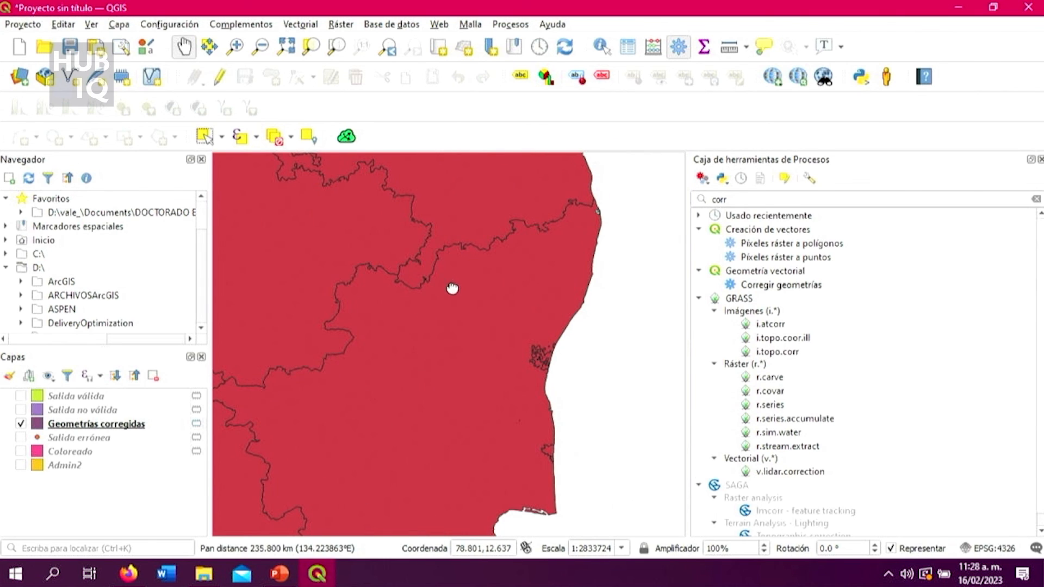
Hide the processing toolbox and examine the inland state boundaries of southern India in the enlarged map.
key(ctrl+alt+t)
scroll(598, 312, up, 2)
scroll(571, 319, down, 2)
scroll(435, 402, up, 1)
scroll(435, 402, up, 1)
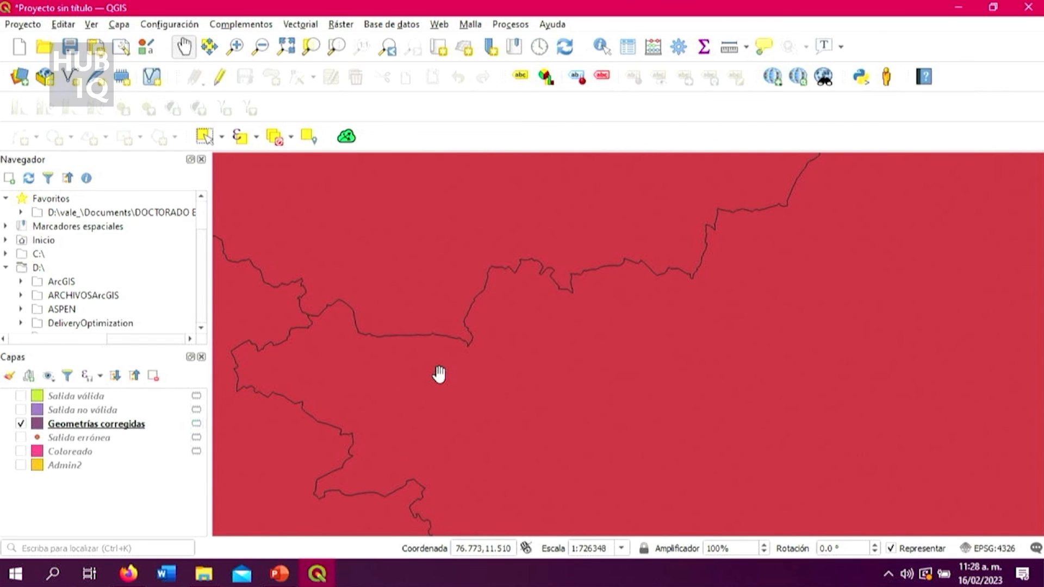
scroll(438, 374, up, 1)
scroll(451, 383, down, 3)
scroll(470, 394, up, 2)
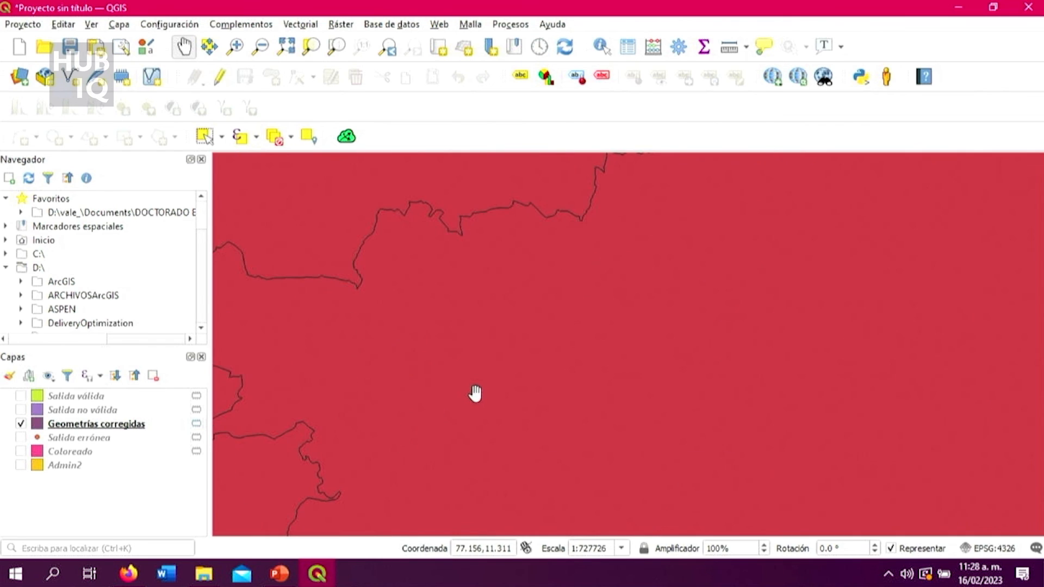
Inspect the corrected boundary between the two southernmost states, and the inland border north of them, at close range.
scroll(467, 392, down, 2)
drag(478, 529, 455, 344)
scroll(450, 431, up, 1)
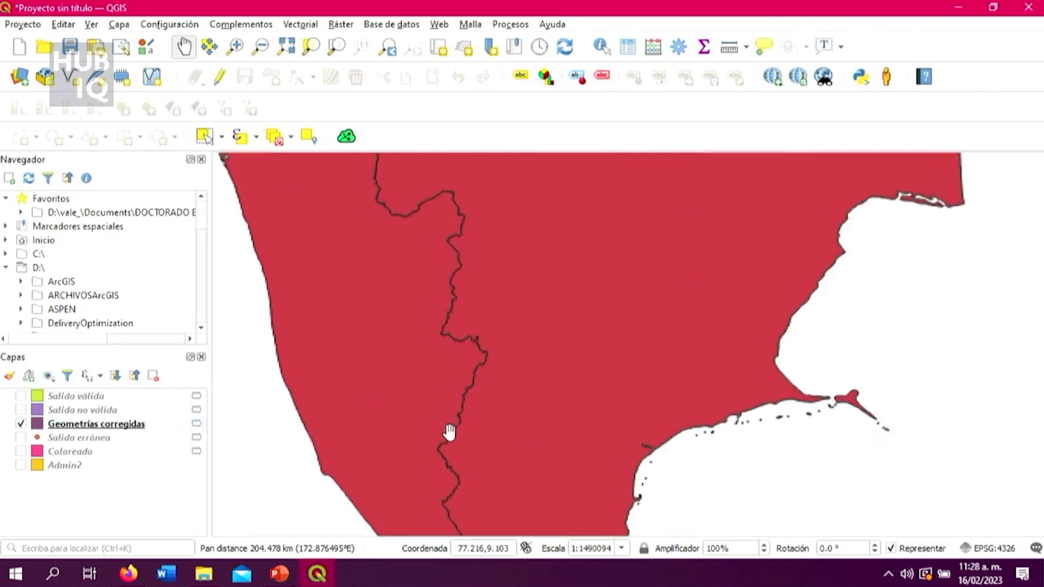
scroll(446, 479, up, 4)
scroll(492, 349, down, 5)
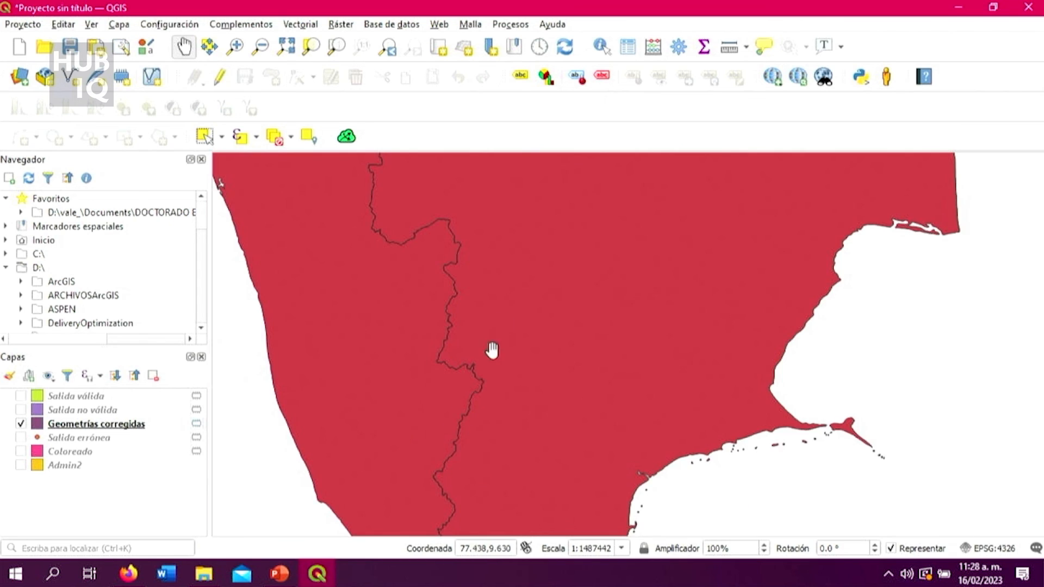
scroll(457, 283, up, 3)
drag(525, 227, 496, 319)
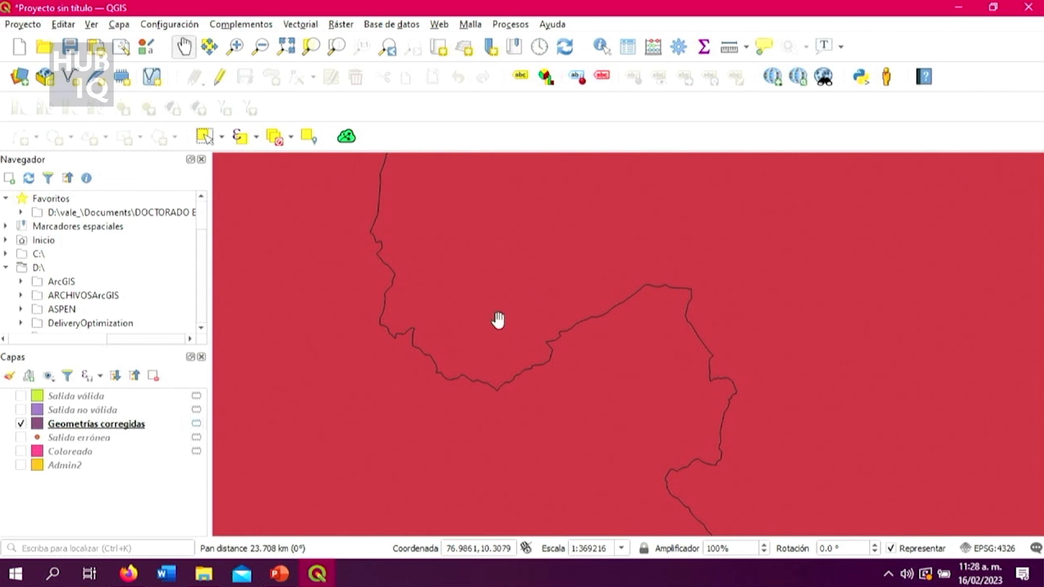
scroll(515, 344, down, 2)
scroll(471, 305, up, 5)
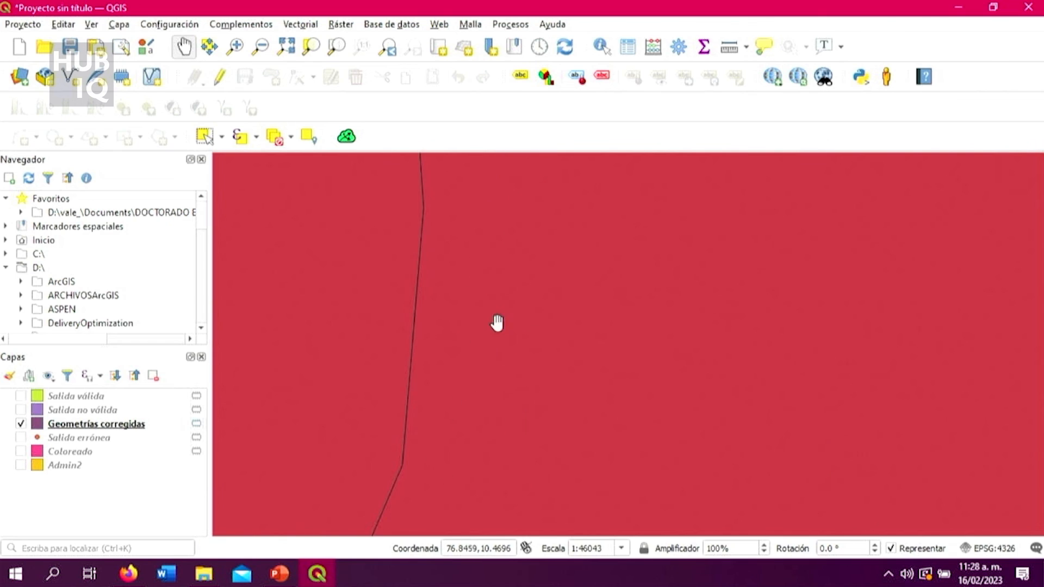
scroll(416, 299, down, 8)
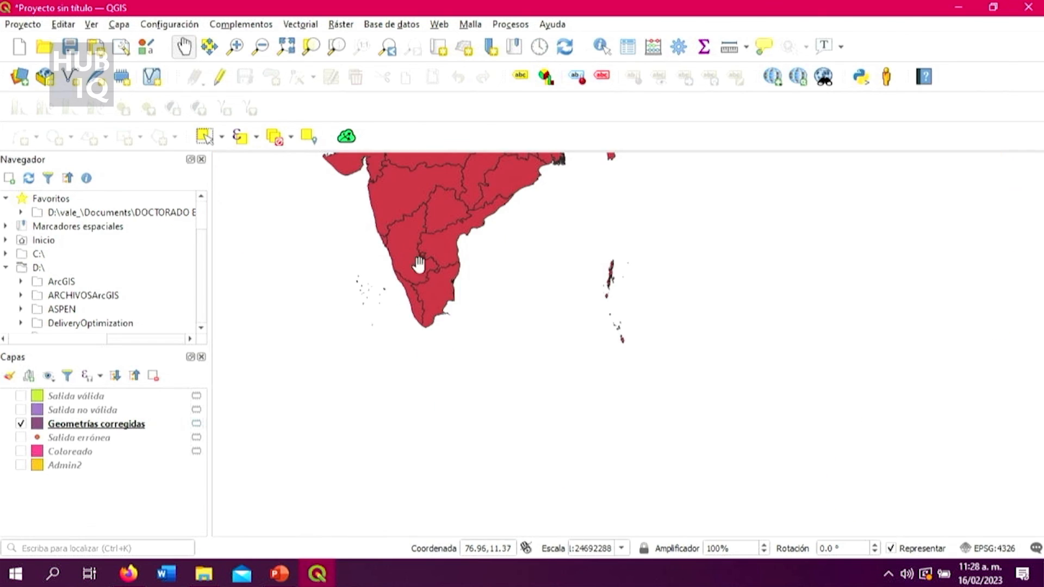
scroll(430, 265, up, 2)
scroll(437, 293, up, 4)
scroll(451, 289, down, 3)
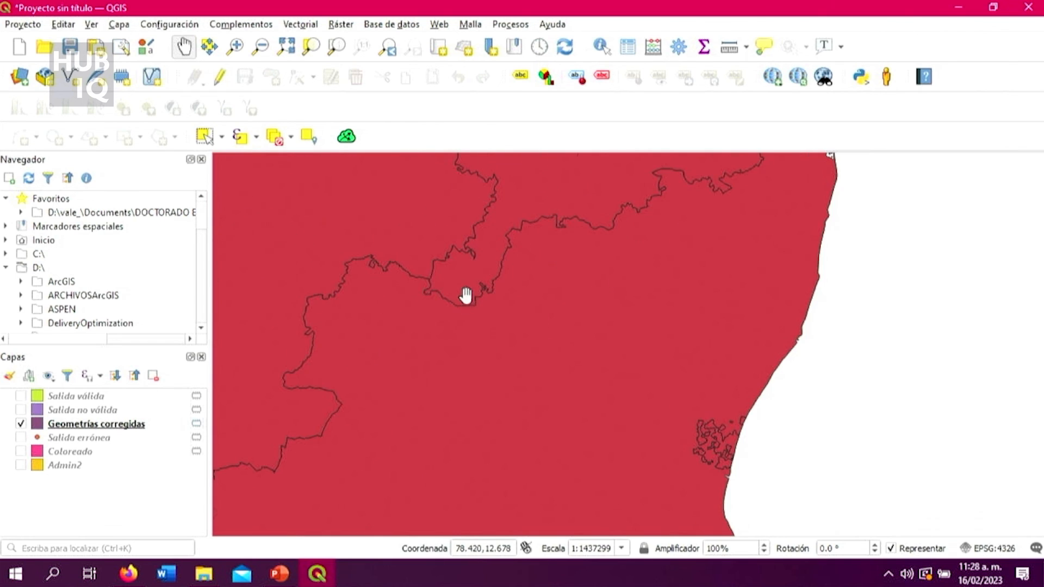
scroll(689, 189, up, 3)
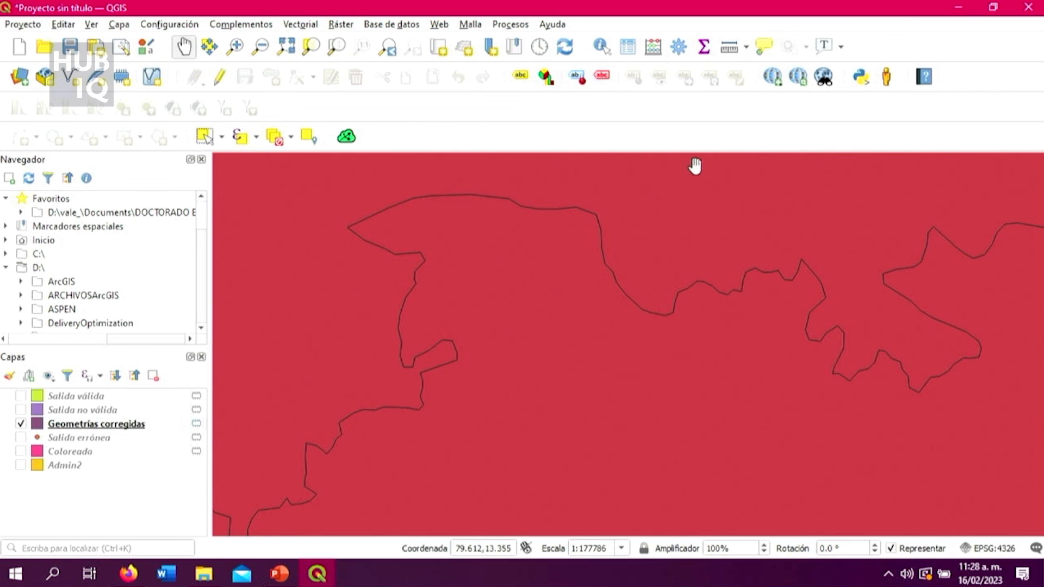
Open the Salida errónea attribute table, select its error record, and minimize the table window.
click(117, 439)
right_click(117, 439)
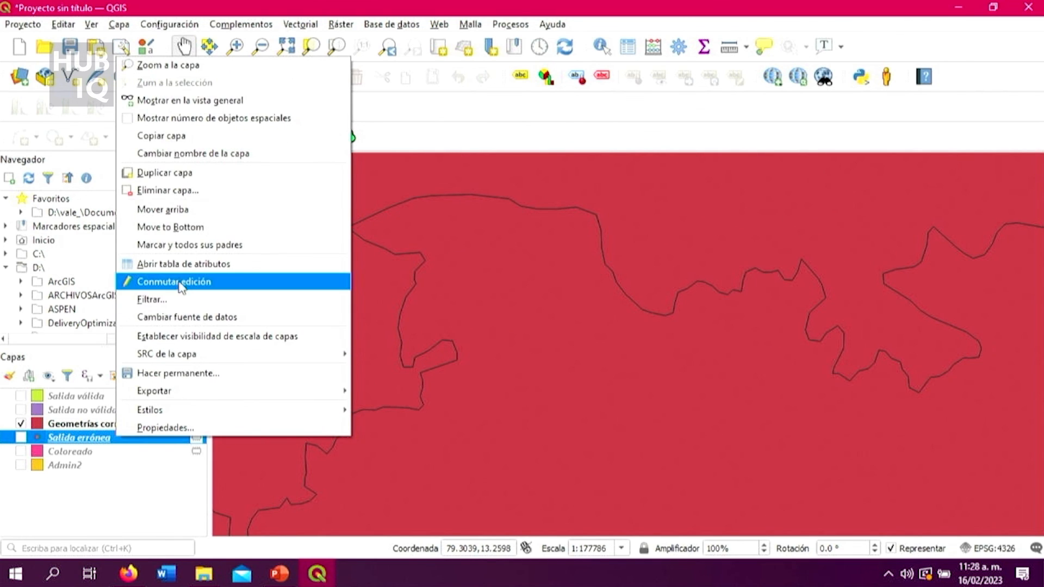
click(182, 263)
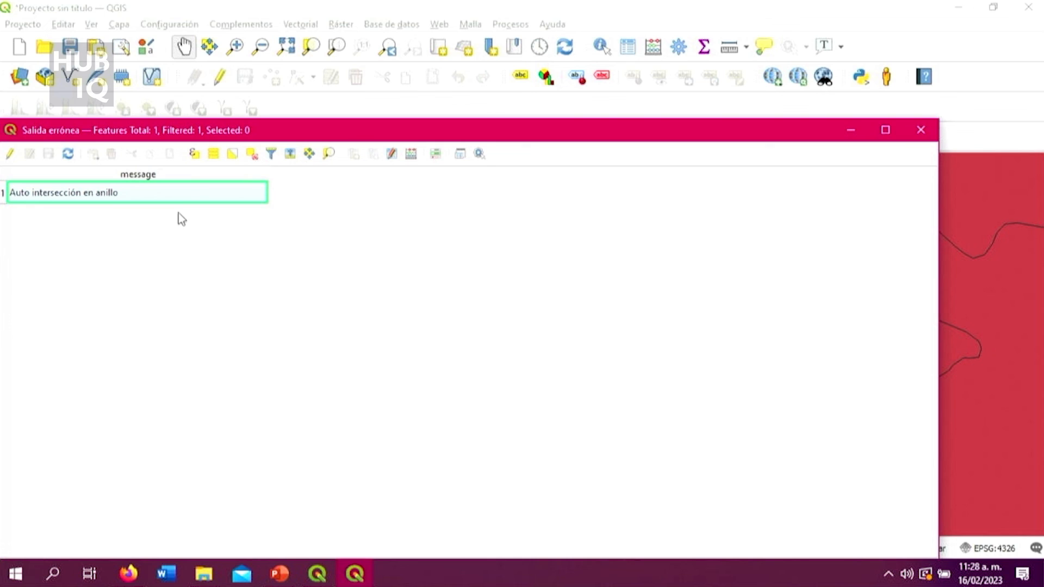
click(5, 193)
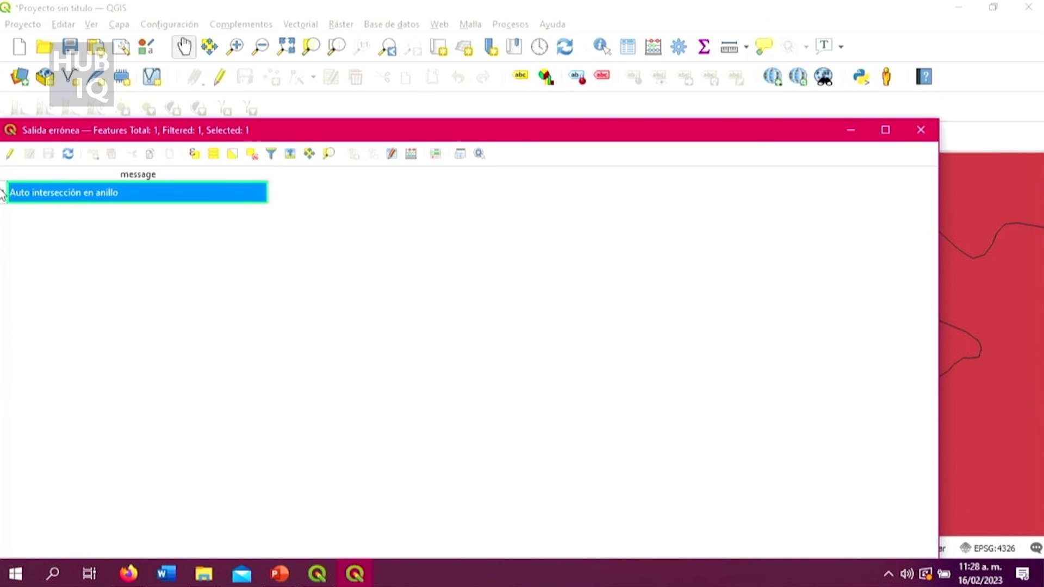
click(852, 131)
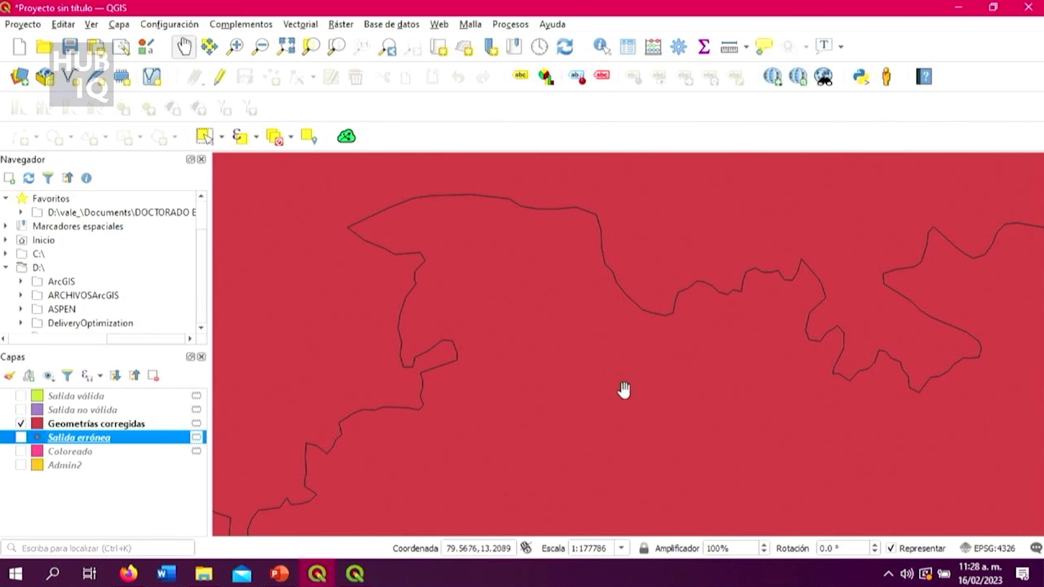
Check the small fragmented polygons along the southeastern coast in the Geometrías corregidas layer for self-intersections.
scroll(623, 389, down, 3)
drag(604, 491, 601, 380)
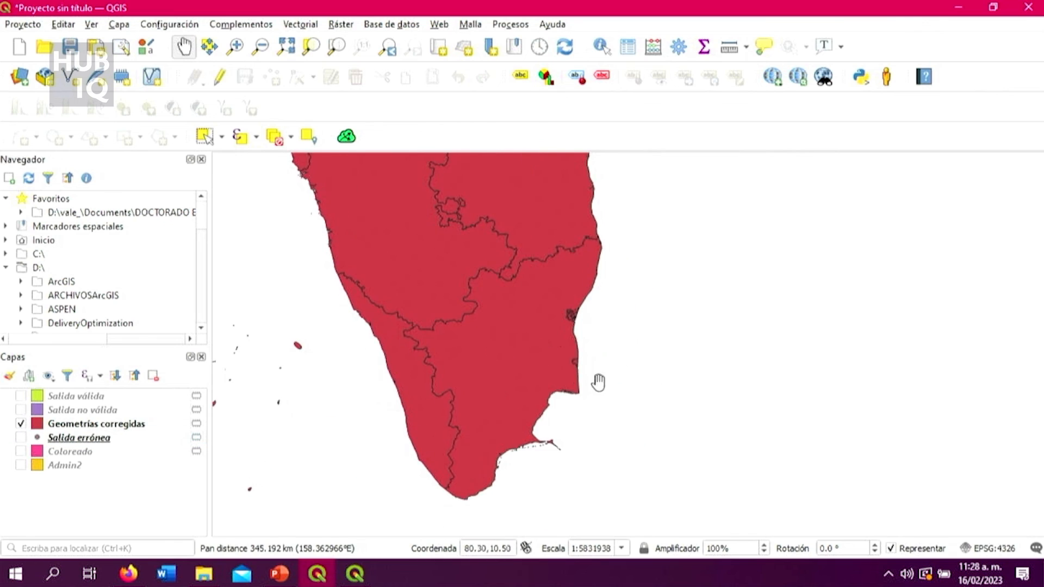
scroll(564, 340, up, 4)
scroll(556, 267, down, 4)
scroll(556, 216, up, 4)
drag(441, 217, 578, 418)
scroll(509, 266, up, 2)
scroll(509, 272, down, 7)
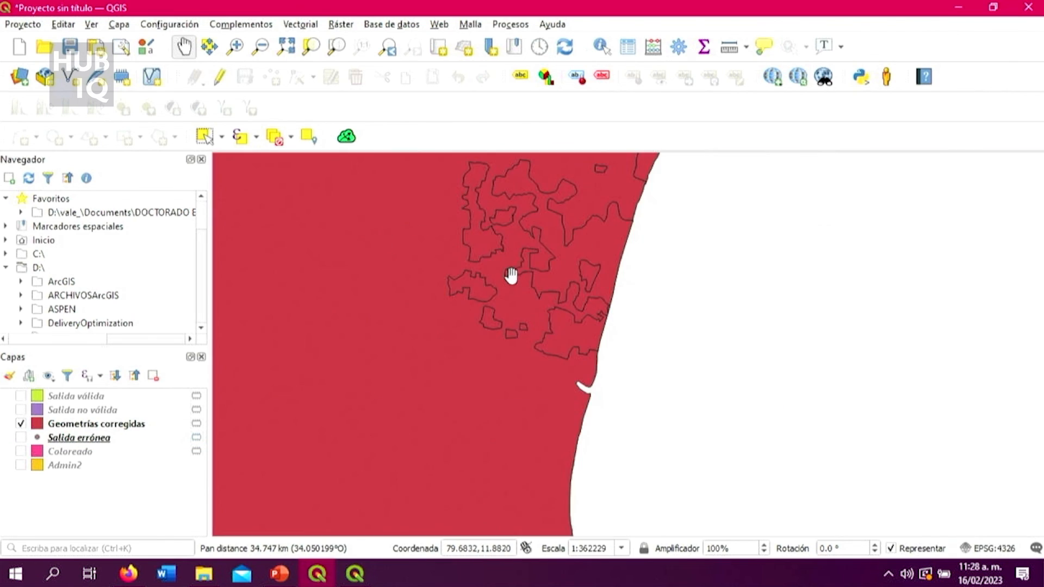
drag(415, 377, 392, 332)
Examine the state boundary near India's southern tip closely for ring self-intersections in the corrected layer.
scroll(370, 377, up, 6)
scroll(482, 457, down, 2)
scroll(475, 500, up, 2)
scroll(405, 483, up, 1)
scroll(405, 484, down, 3)
scroll(404, 505, up, 3)
drag(342, 445, 477, 489)
scroll(477, 489, down, 3)
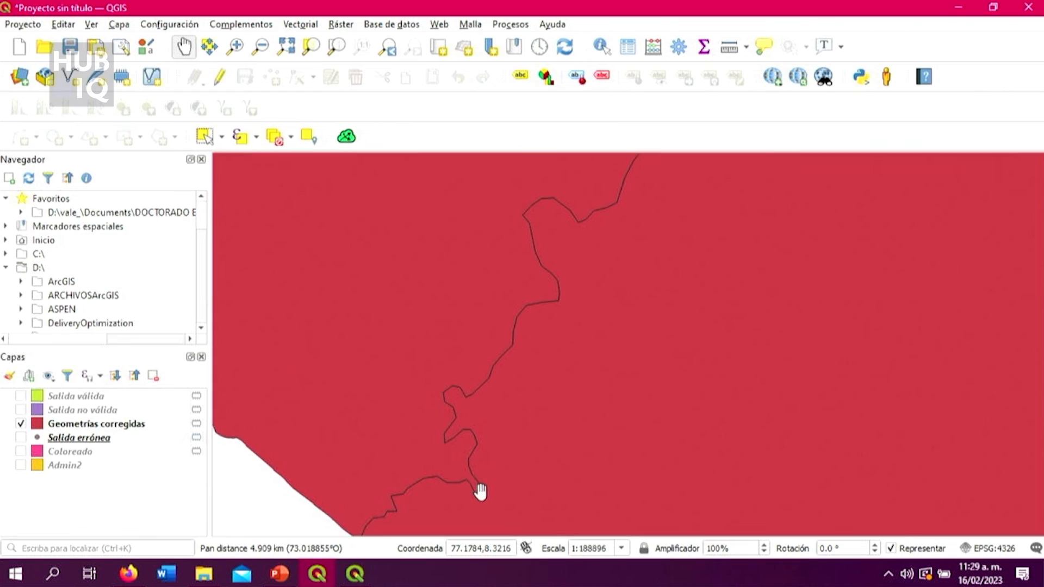
scroll(549, 354, down, 2)
scroll(601, 359, up, 2)
scroll(508, 289, up, 3)
scroll(508, 289, up, 3)
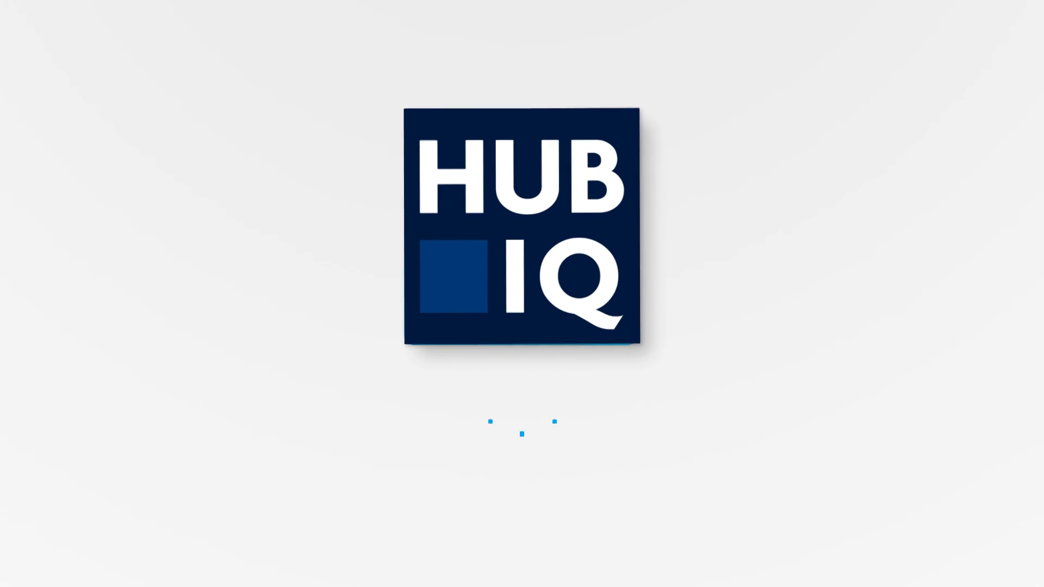